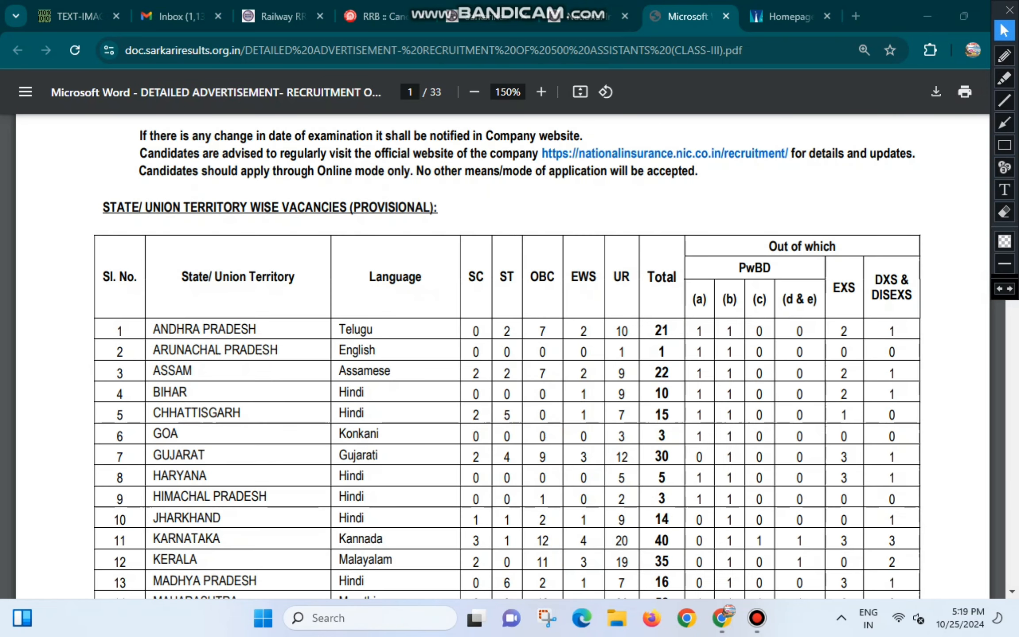
Step: Examine the state-wise provisional vacancies table in the 500 Assistants advertisement, from its heading through the totals and abbreviation notes
{"action": "left_click_drag", "start_coordinate": [103, 207], "coordinate": [438, 207]}
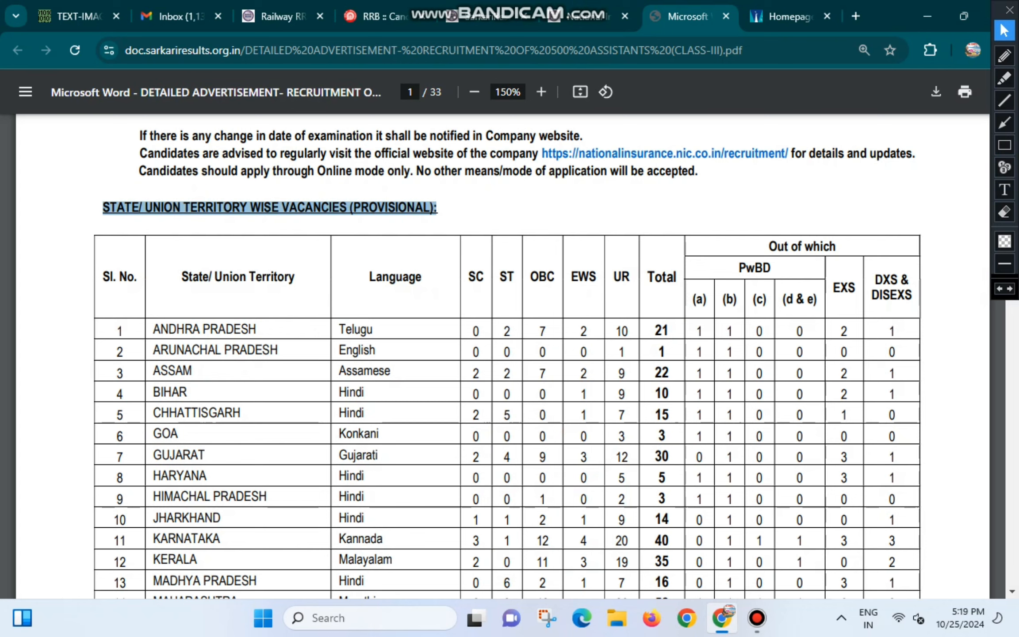
{"action": "left_click", "coordinate": [442, 208]}
{"action": "scroll", "coordinate": [507, 354], "scroll_direction": "down", "scroll_amount": 3}
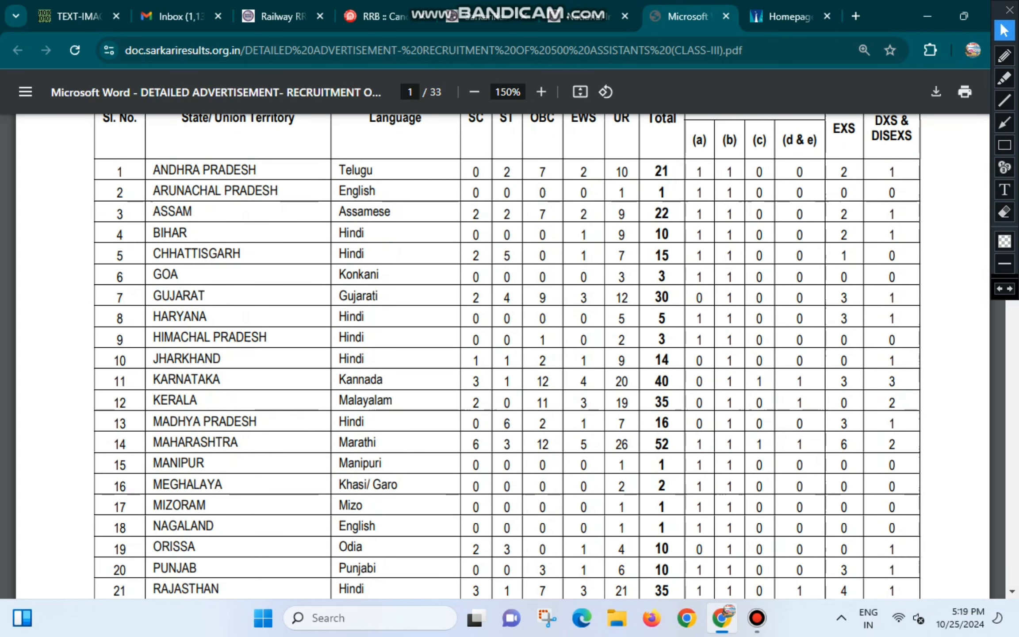
{"action": "left_click_drag", "start_coordinate": [153, 169], "coordinate": [373, 170]}
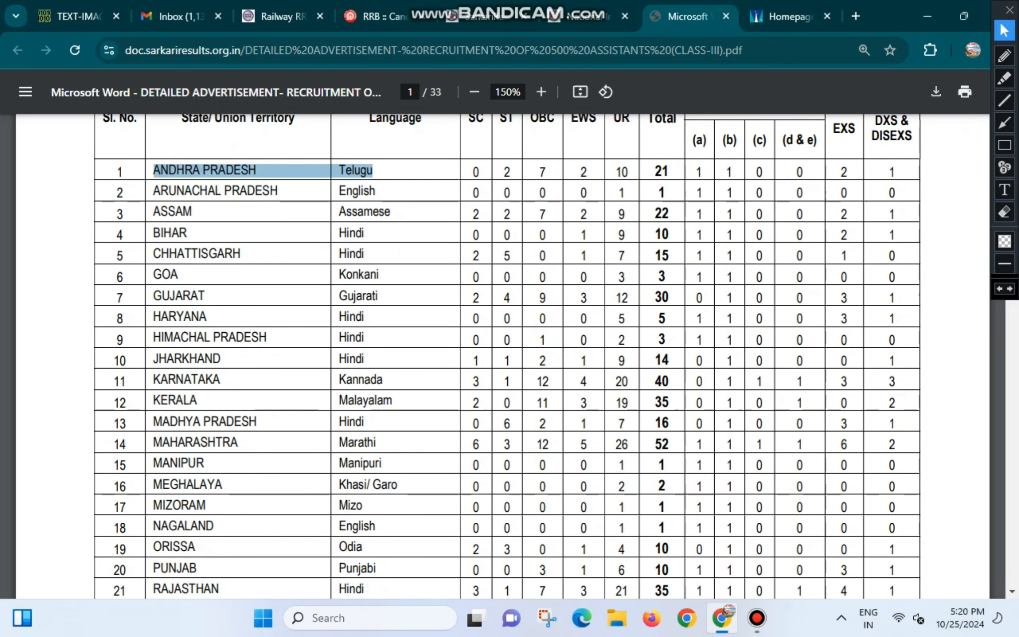
{"action": "left_click", "coordinate": [377, 172]}
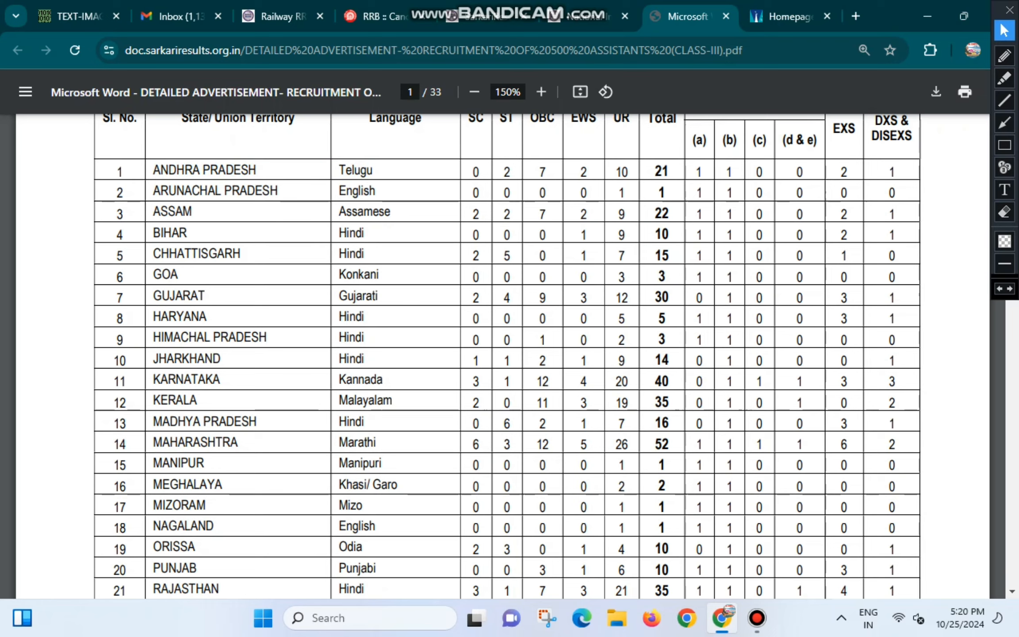
{"action": "scroll", "coordinate": [508, 356], "scroll_direction": "down", "scroll_amount": 6}
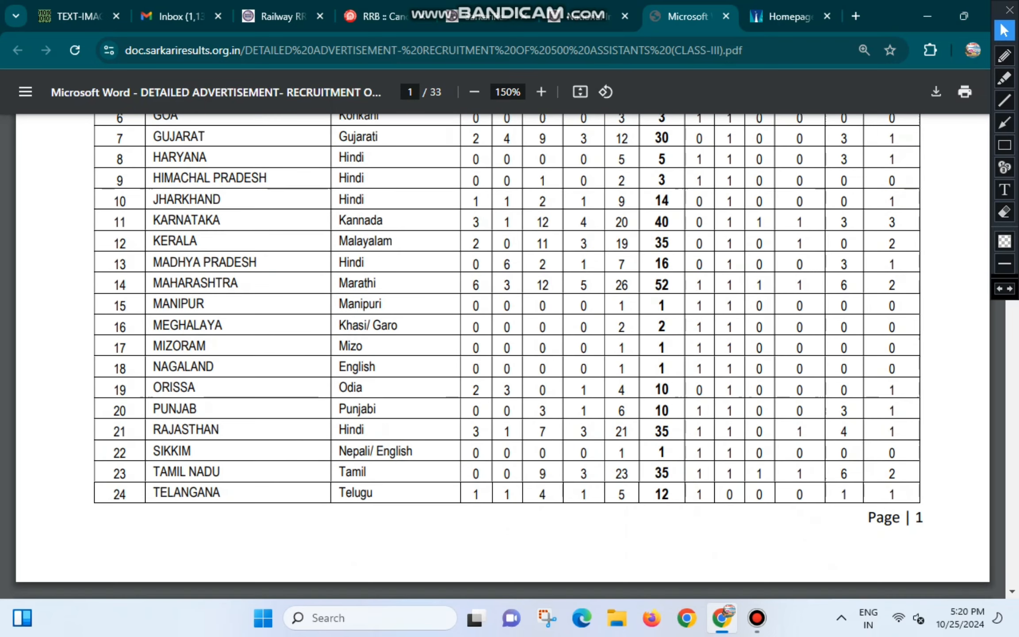
{"action": "scroll", "coordinate": [508, 357], "scroll_direction": "down", "scroll_amount": 9}
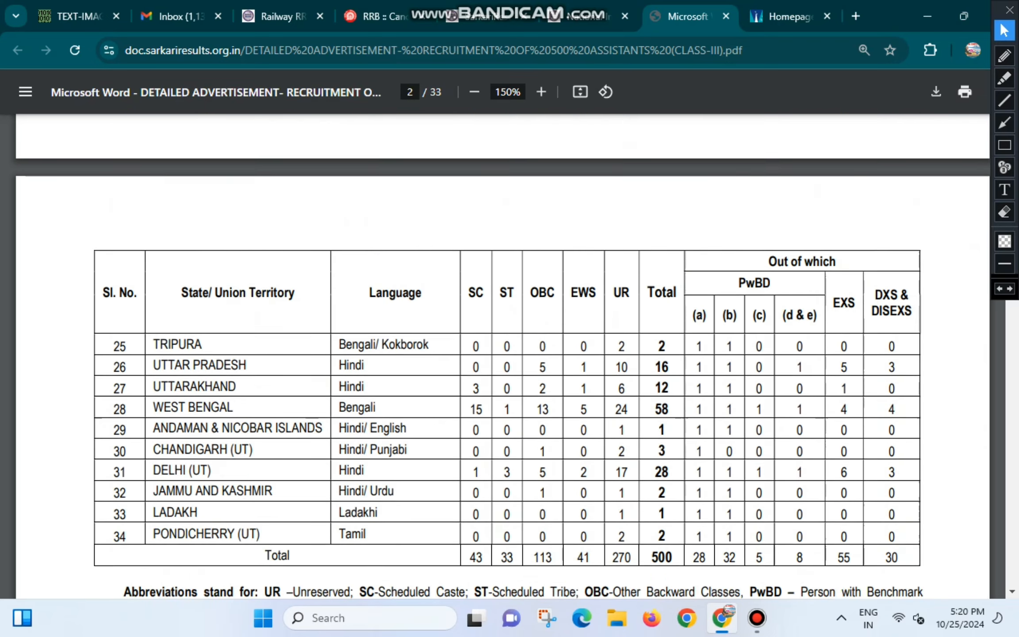
{"action": "scroll", "coordinate": [508, 357], "scroll_direction": "down", "scroll_amount": 5}
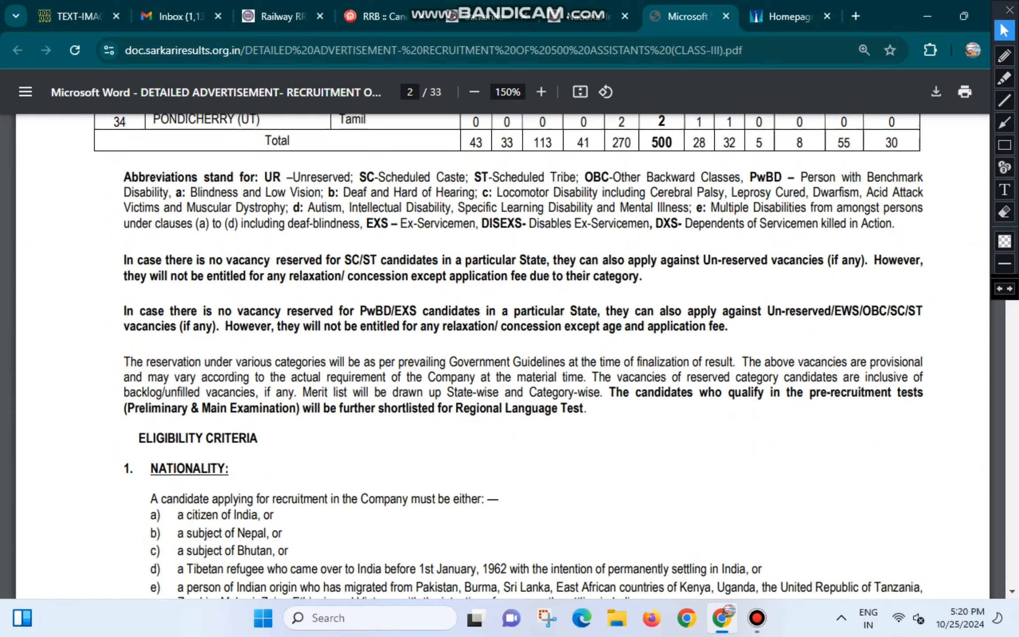
Step: Outline the AGE (as on 01.10.2024) heading and the 21-year minimum and 30-year maximum ages with red rectangles
{"action": "scroll", "coordinate": [508, 357], "scroll_direction": "down", "scroll_amount": 8}
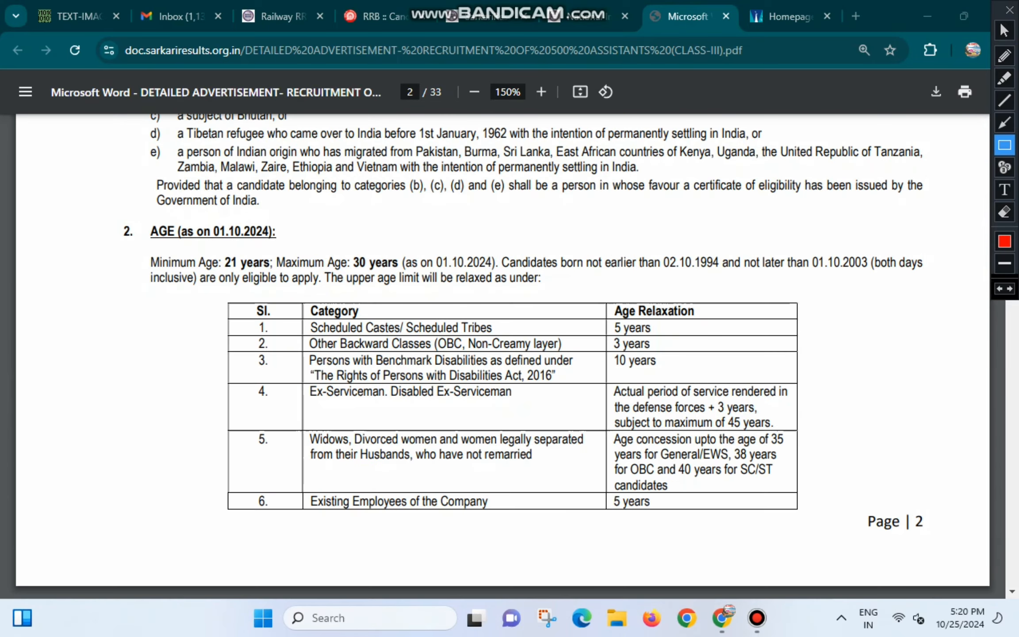
{"action": "left_click_drag", "start_coordinate": [142, 215], "coordinate": [293, 243]}
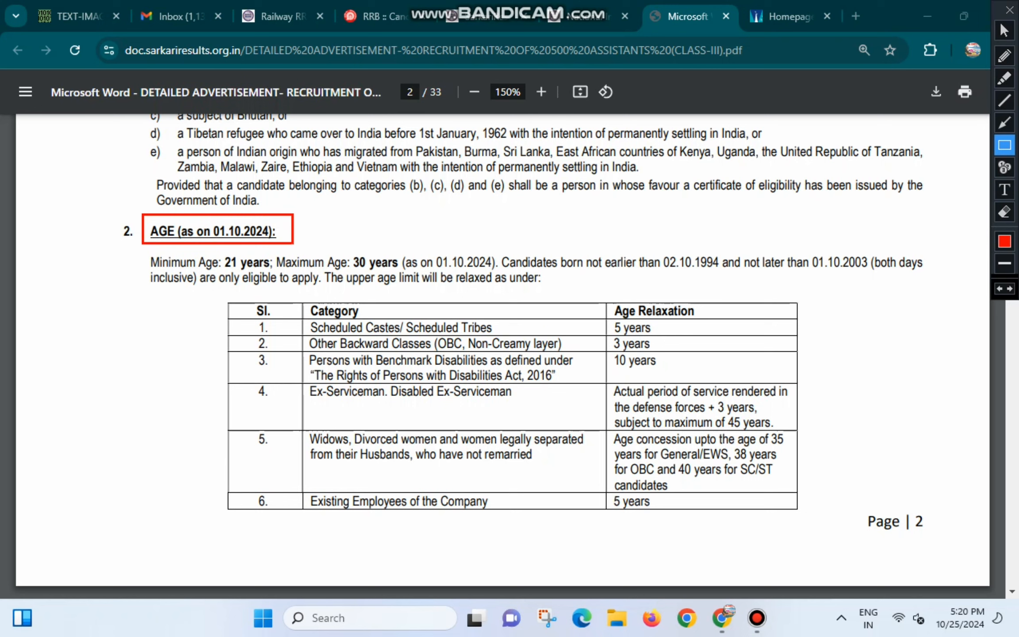
{"action": "left_click_drag", "start_coordinate": [217, 253], "coordinate": [400, 271]}
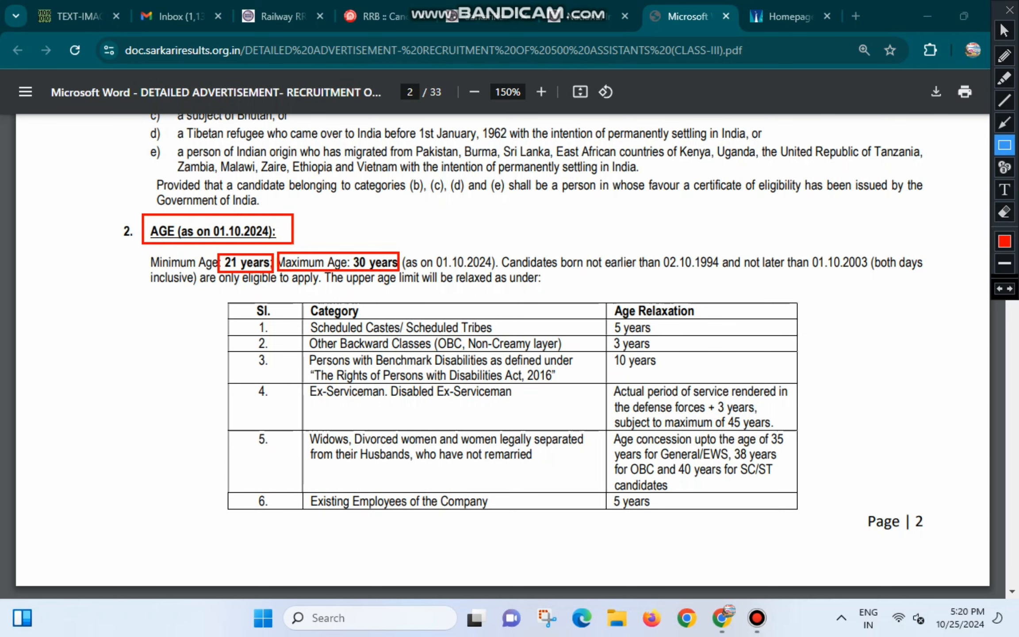
{"action": "left_click", "coordinate": [1004, 30]}
Step: Outline the EDUCATIONAL QUALIFICATION heading and the phrase "Graduation in any discipline from a recognized University" in red
{"action": "scroll", "coordinate": [509, 354], "scroll_direction": "down", "scroll_amount": 15}
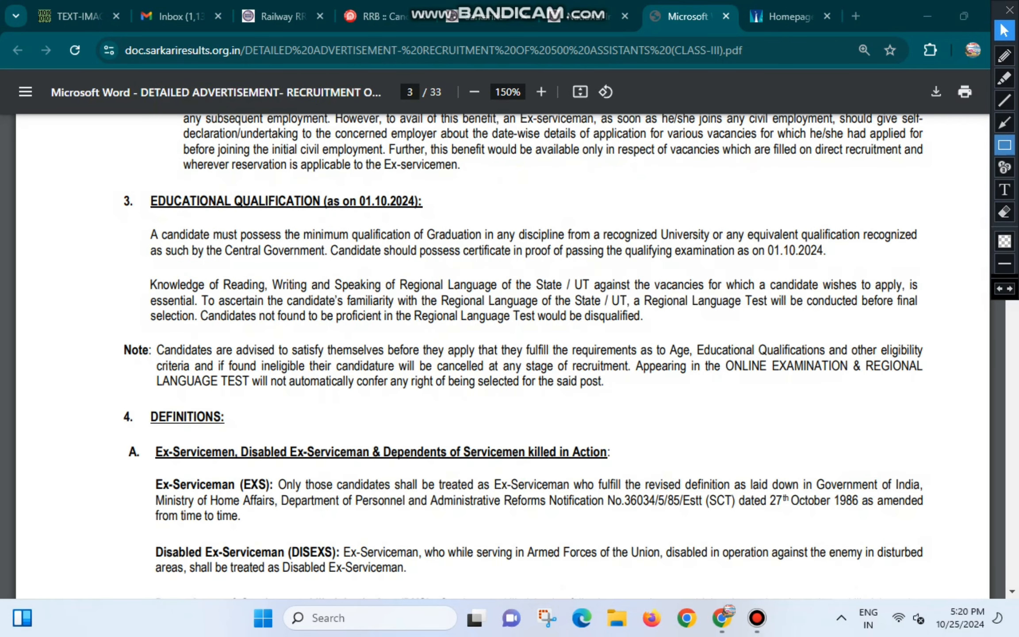
{"action": "left_click", "coordinate": [1005, 145]}
{"action": "left_click_drag", "start_coordinate": [142, 189], "coordinate": [711, 245]}
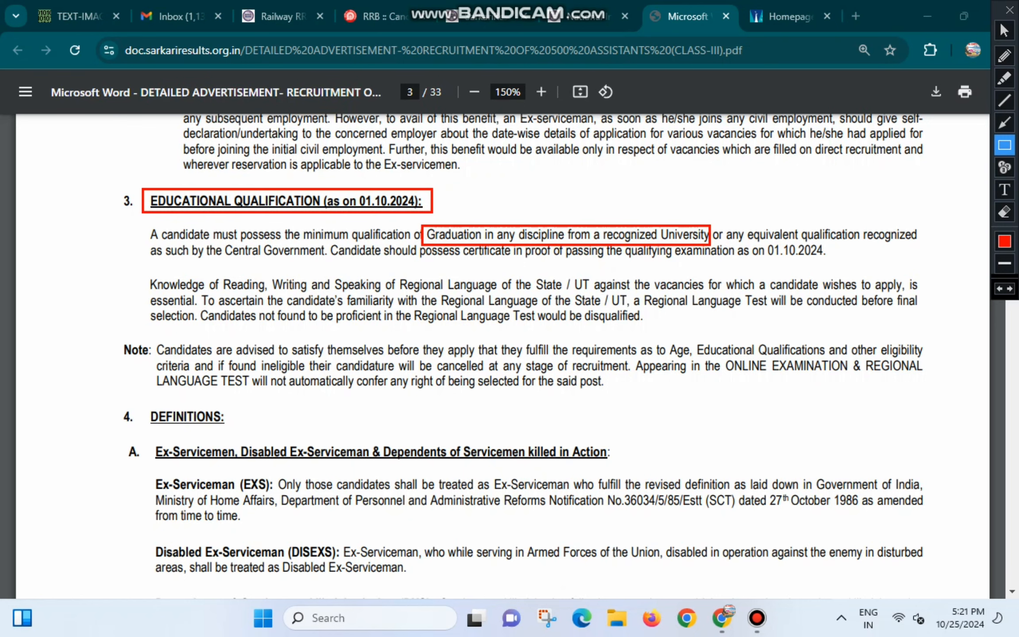
Step: Switch to the National Insurance website, dismiss the public notice and open the Recruitment page
{"action": "key", "text": "ctrl+Tab"}
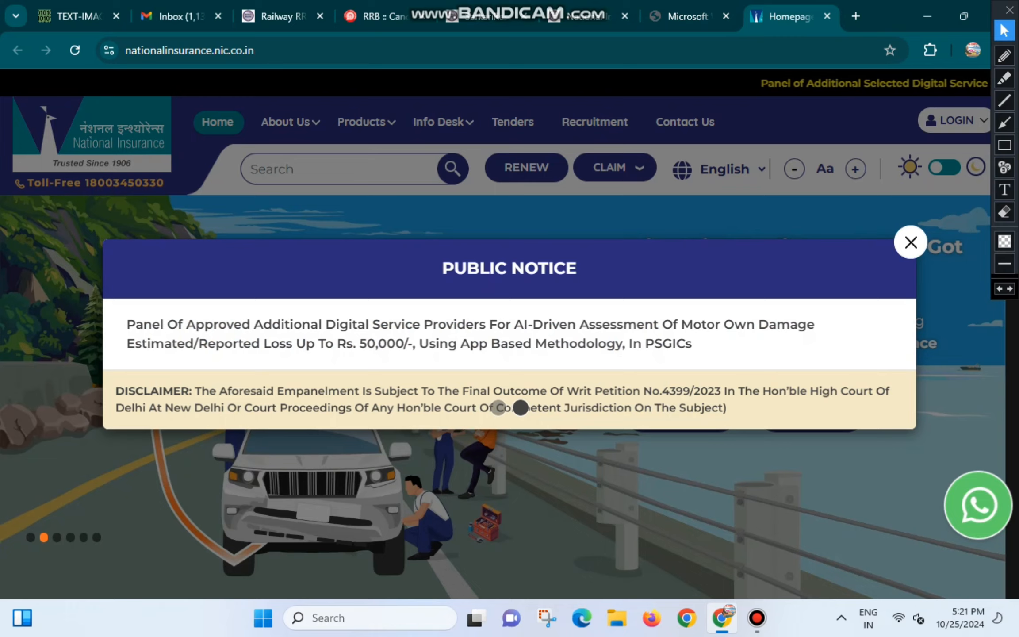
{"action": "key", "text": "Escape"}
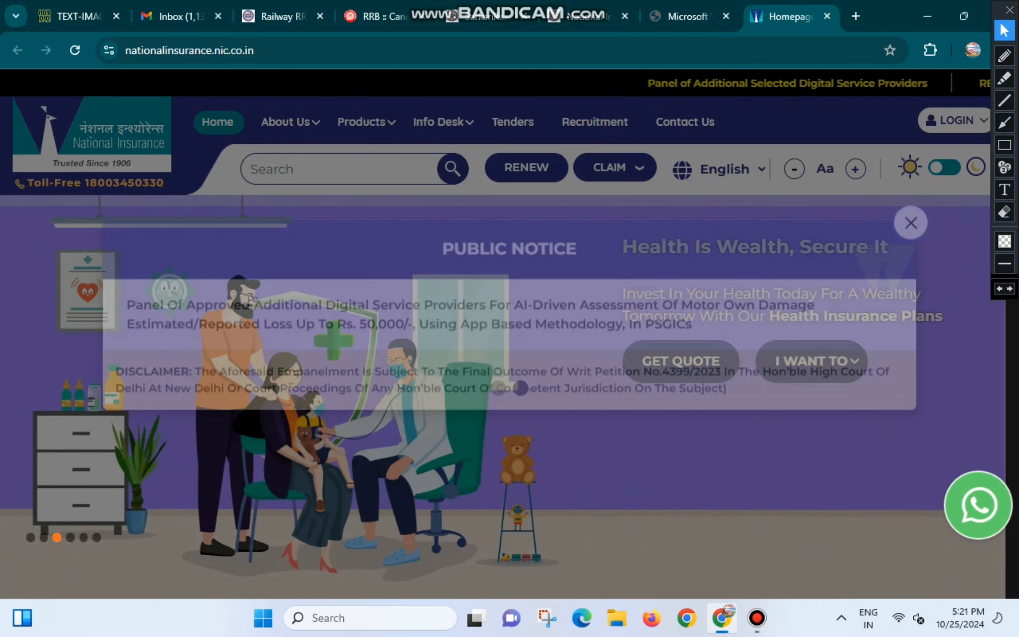
{"action": "left_click", "coordinate": [1005, 123]}
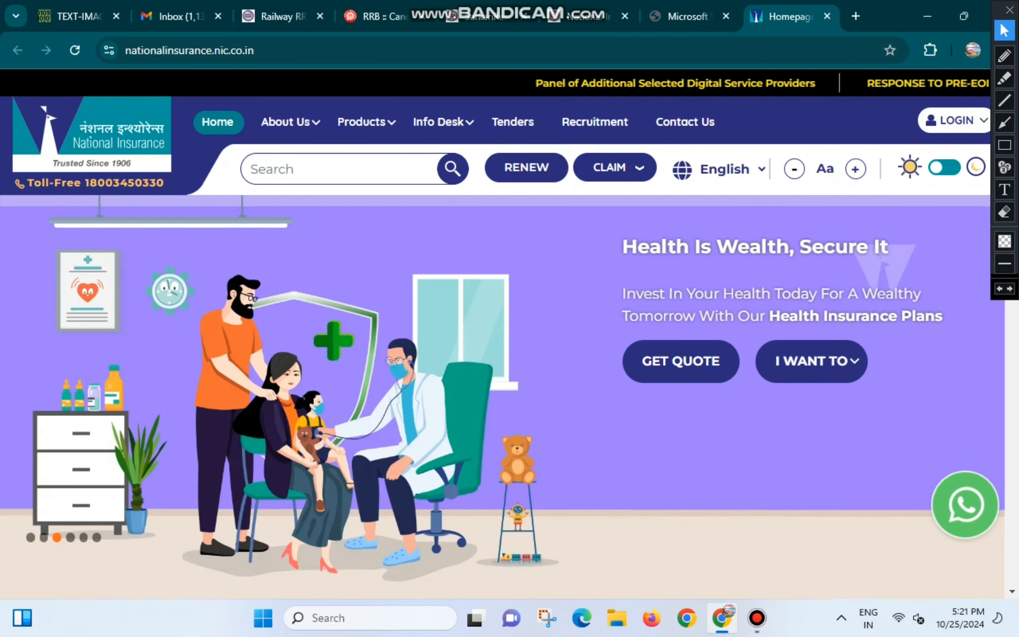
{"action": "left_click_drag", "start_coordinate": [569, 189], "coordinate": [584, 139]}
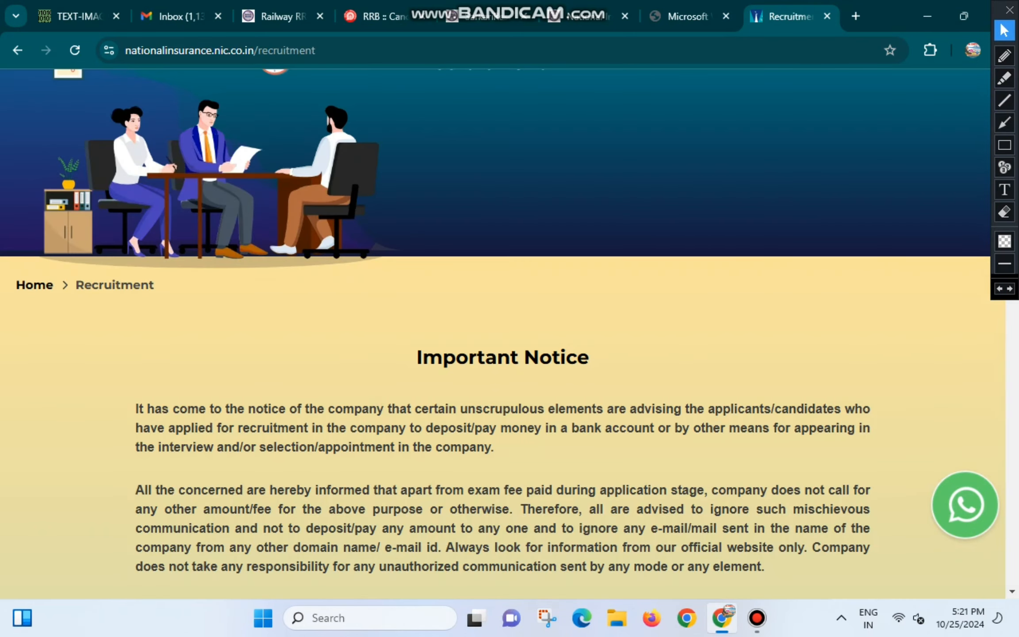
Step: Outline the RECRUITMENT OF 500 ASSISTANTS (CLASS-III) title and its expand arrow in red, and leave annotation mode
{"action": "scroll", "coordinate": [496, 332], "scroll_direction": "down", "scroll_amount": 5}
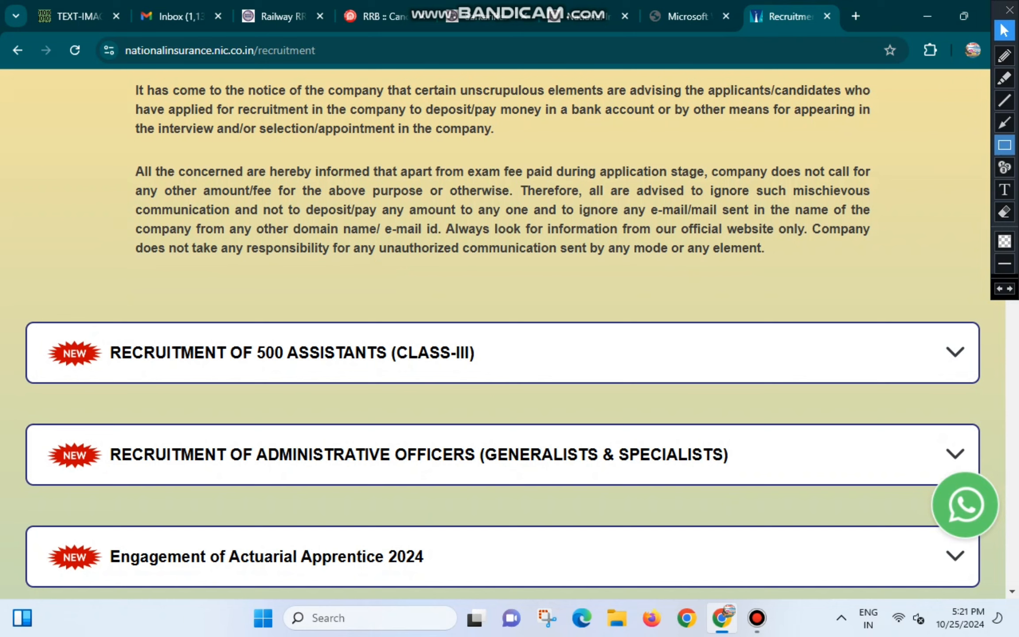
{"action": "left_click", "coordinate": [1005, 144]}
{"action": "left_click_drag", "start_coordinate": [101, 337], "coordinate": [482, 375]}
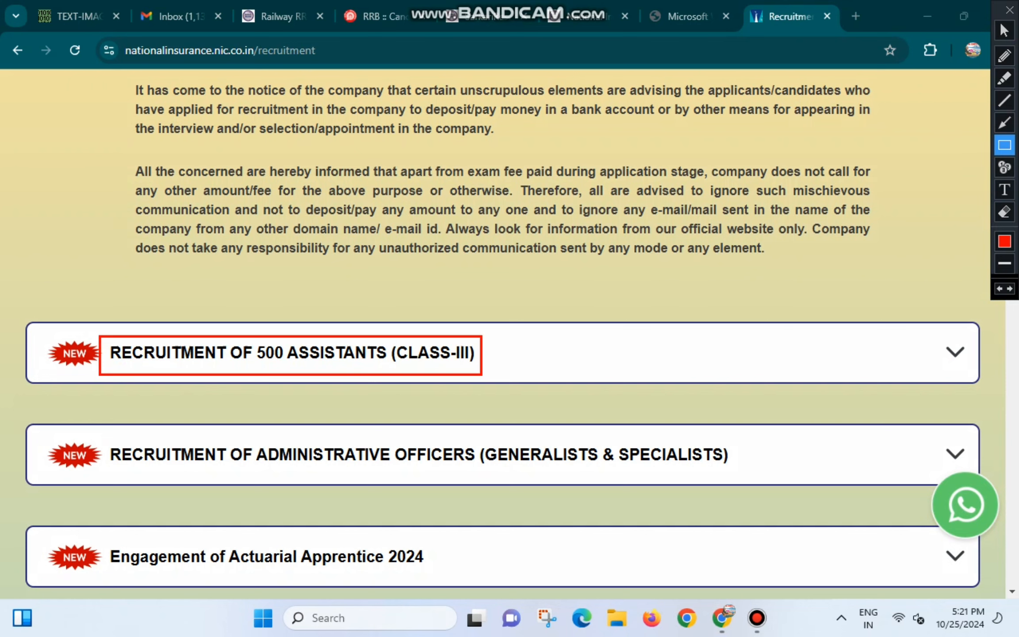
{"action": "left_click_drag", "start_coordinate": [922, 334], "coordinate": [983, 373]}
{"action": "left_click", "coordinate": [1005, 31]}
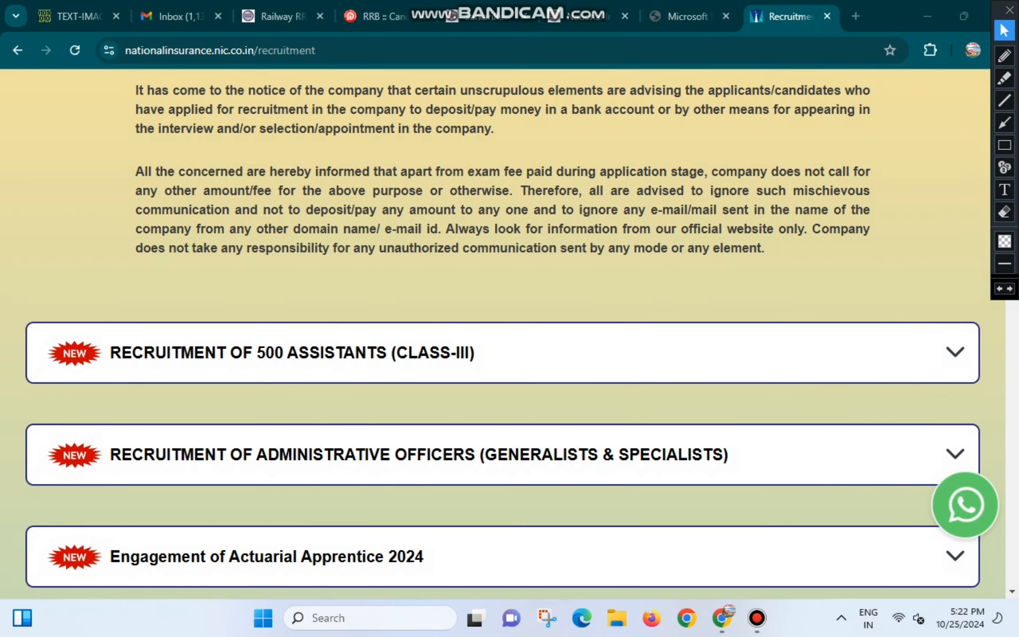
Step: Expand the 500 Assistants recruitment entry and outline its Apply Online link, as well as New Registration on the application portal
{"action": "left_click", "coordinate": [955, 353]}
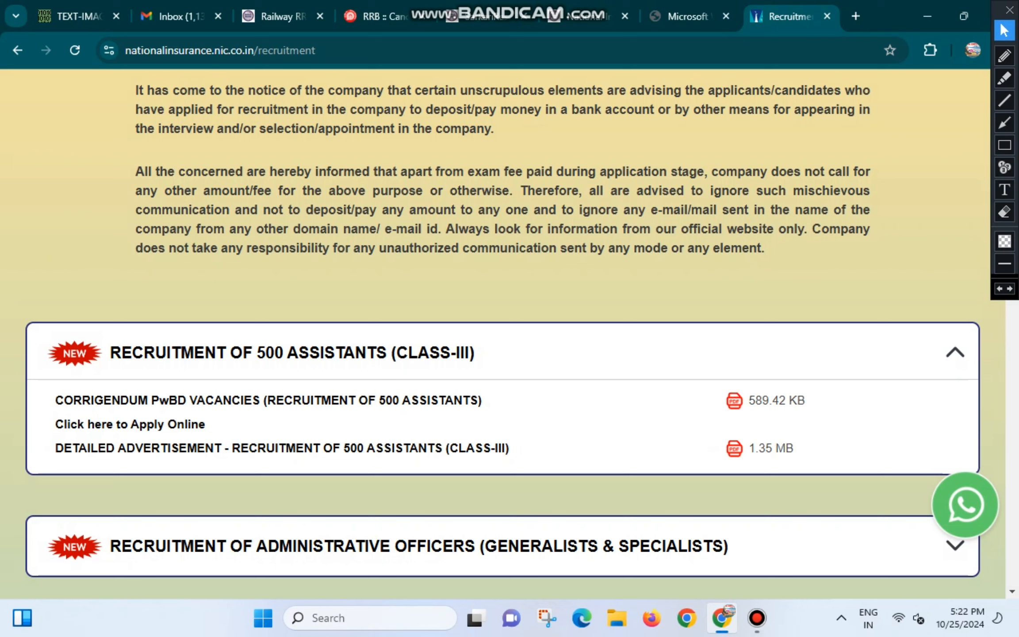
{"action": "left_click", "coordinate": [1005, 145]}
{"action": "mouse_move", "coordinate": [46, 411]}
{"action": "left_mouse_down"}
{"action": "mouse_move", "coordinate": [111, 439]}
{"action": "mouse_move", "coordinate": [219, 436]}
{"action": "left_mouse_up"}
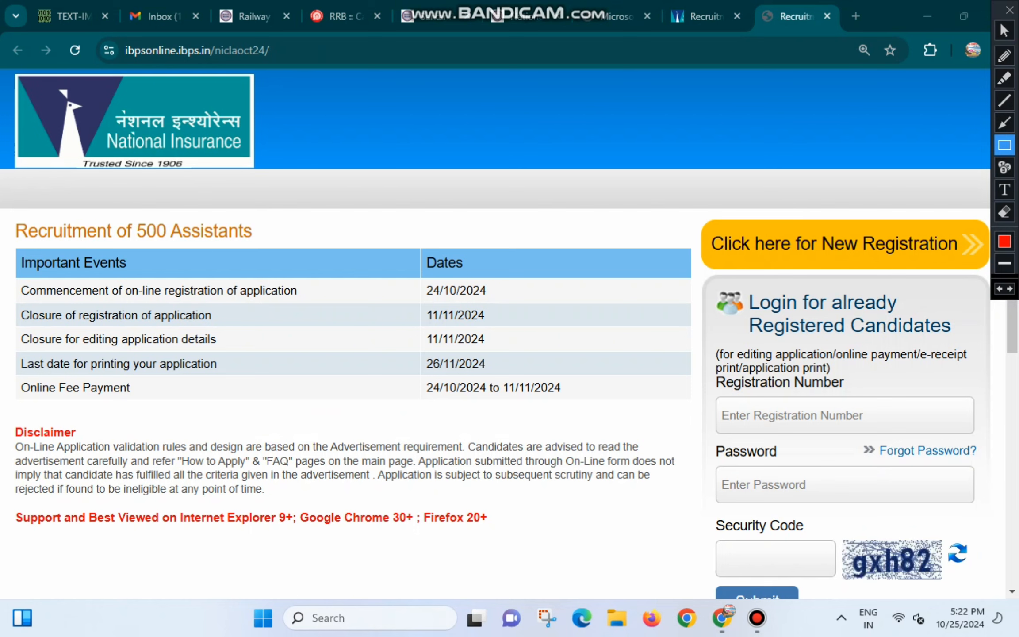
{"action": "mouse_move", "coordinate": [698, 206]}
{"action": "left_mouse_down"}
{"action": "mouse_move", "coordinate": [703, 228]}
{"action": "mouse_move", "coordinate": [749, 272]}
{"action": "mouse_move", "coordinate": [983, 271]}
{"action": "left_mouse_up"}
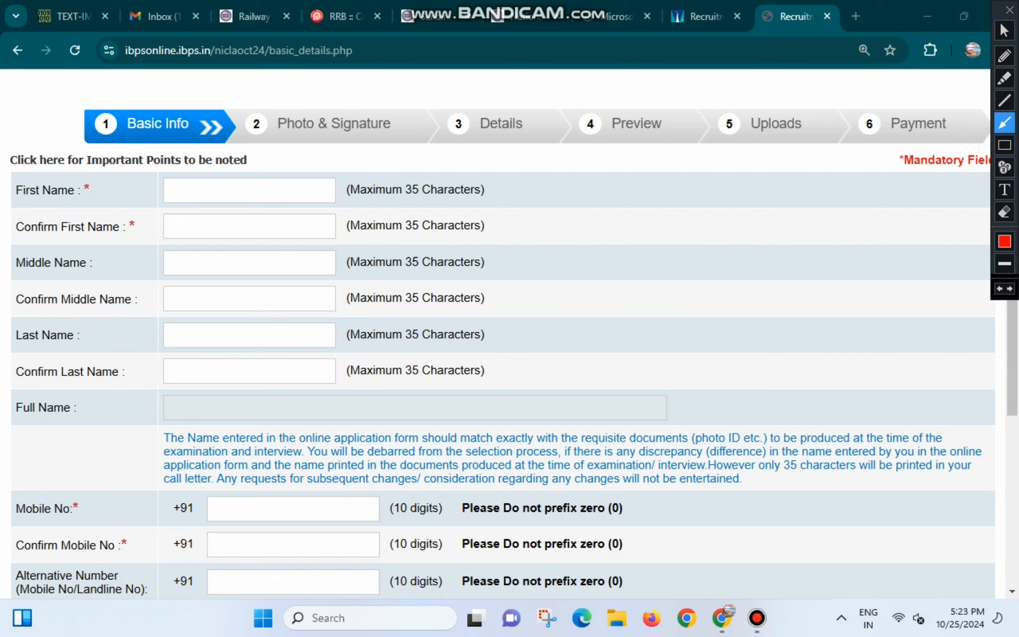
Step: Draw red arrows pointing to the first, middle and last name fields and their confirmation fields
{"action": "left_click_drag", "start_coordinate": [113, 191], "coordinate": [167, 191]}
{"action": "left_click_drag", "start_coordinate": [137, 229], "coordinate": [170, 227]}
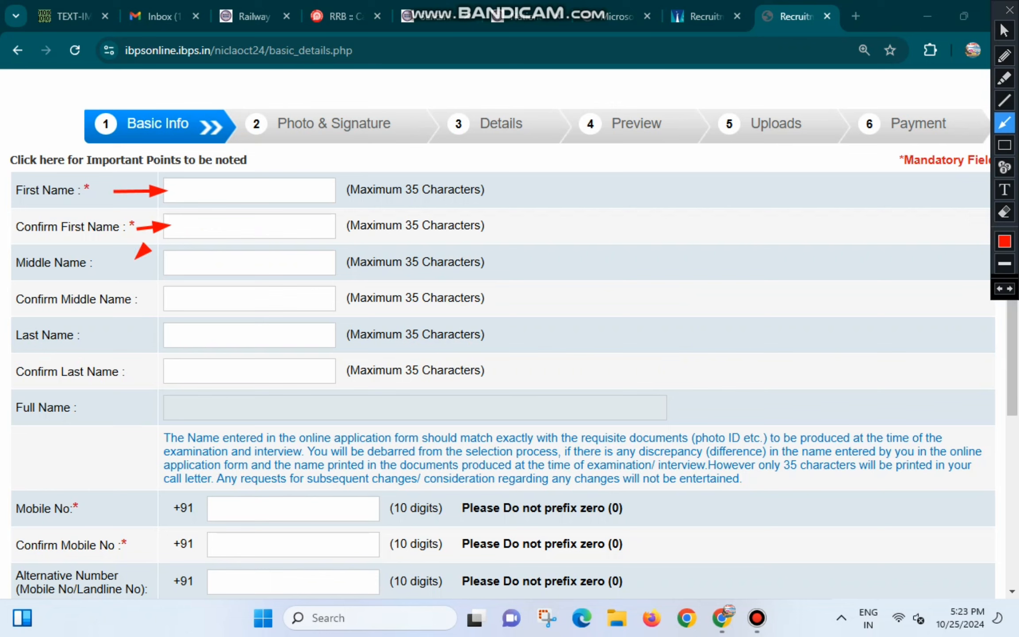
{"action": "mouse_move", "coordinate": [136, 259]}
{"action": "left_mouse_down"}
{"action": "mouse_move", "coordinate": [173, 264]}
{"action": "mouse_move", "coordinate": [177, 300]}
{"action": "mouse_move", "coordinate": [158, 334]}
{"action": "mouse_move", "coordinate": [175, 339]}
{"action": "mouse_move", "coordinate": [167, 365]}
{"action": "mouse_move", "coordinate": [179, 369]}
{"action": "left_mouse_up"}
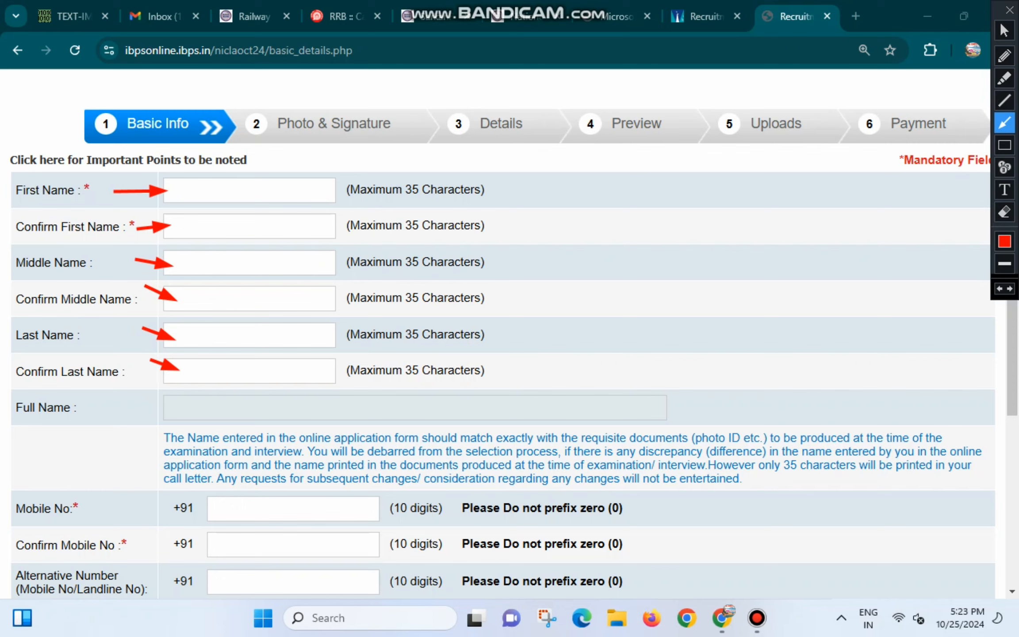
Step: Draw red arrows pointing to the Mobile No, Confirm Mobile No and Email ID fields
{"action": "left_click_drag", "start_coordinate": [106, 507], "coordinate": [208, 509]}
{"action": "left_click_drag", "start_coordinate": [129, 546], "coordinate": [209, 544]}
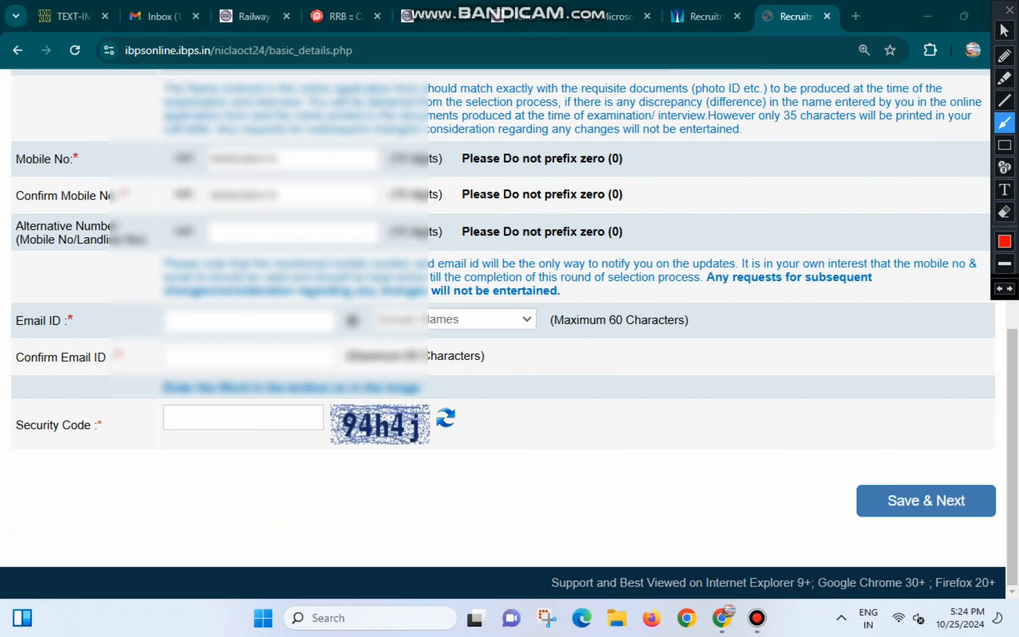
{"action": "left_click_drag", "start_coordinate": [100, 319], "coordinate": [164, 319]}
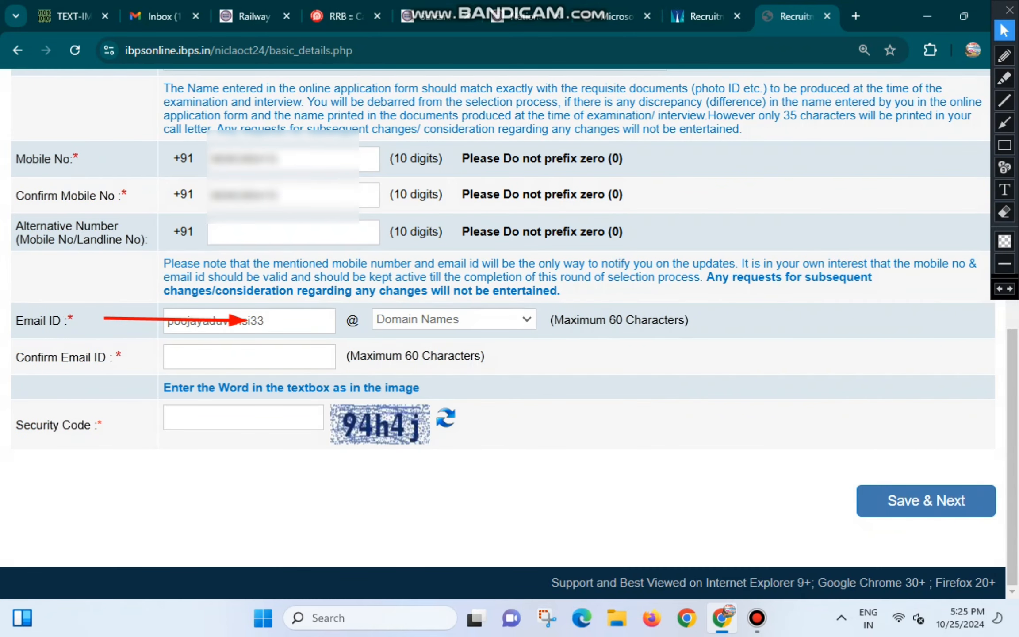
Step: Retype the ending of the candidate's e-mail ID and set its domain to gmail.com
{"action": "key", "text": "BackSpace"}
{"action": "key", "text": "BackSpace"}
{"action": "type", "text": "33"}
{"action": "left_click", "coordinate": [454, 319]}
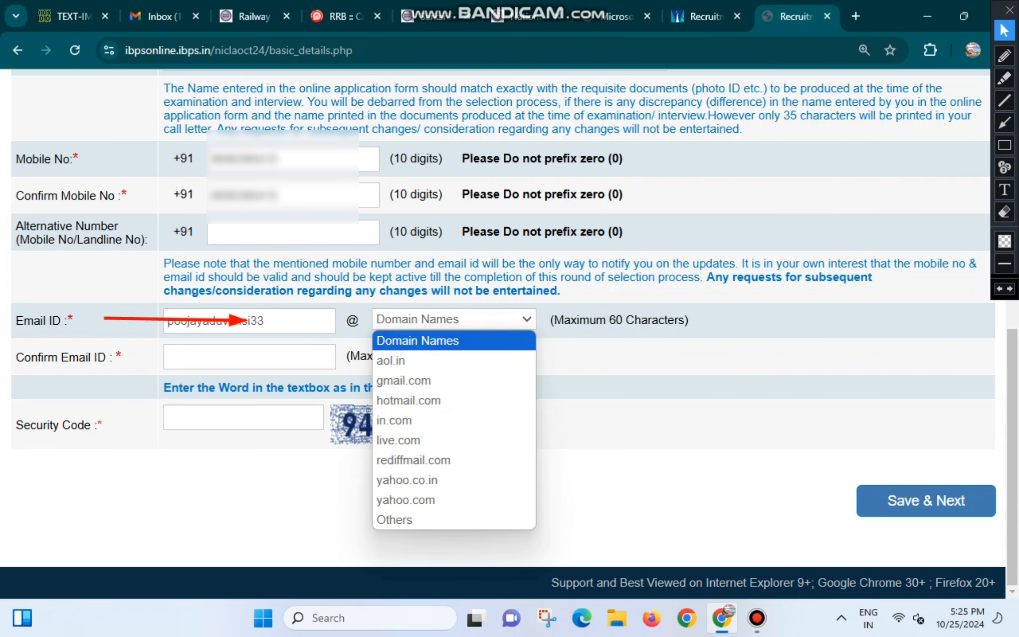
{"action": "key", "text": "Return"}
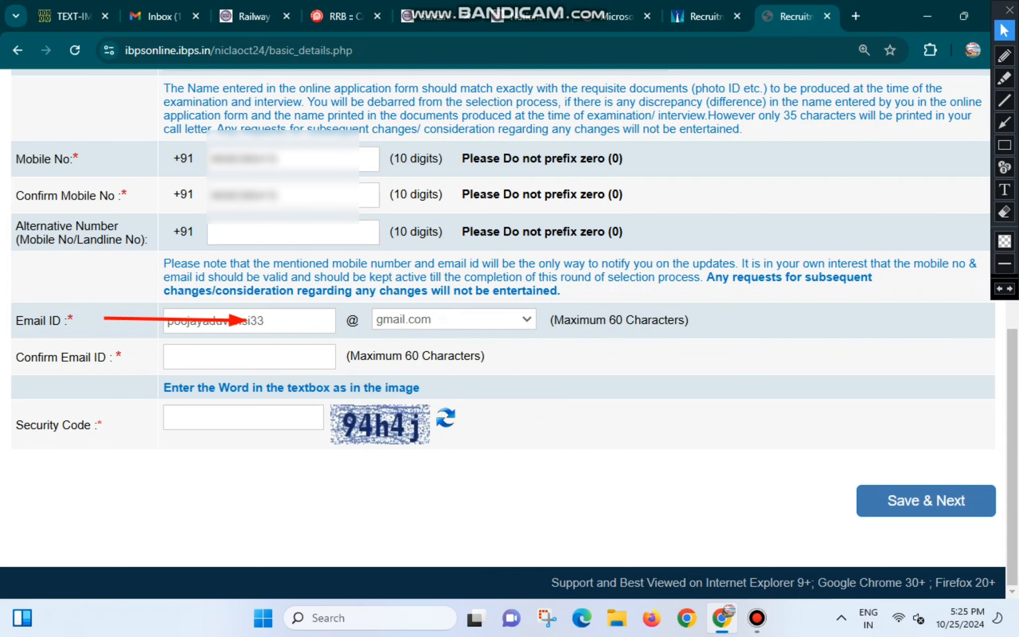
Step: Visit the Confirm Email ID and Security Code fields and outline the Save & Next button in red
{"action": "left_click", "coordinate": [249, 357]}
{"action": "left_click", "coordinate": [243, 418]}
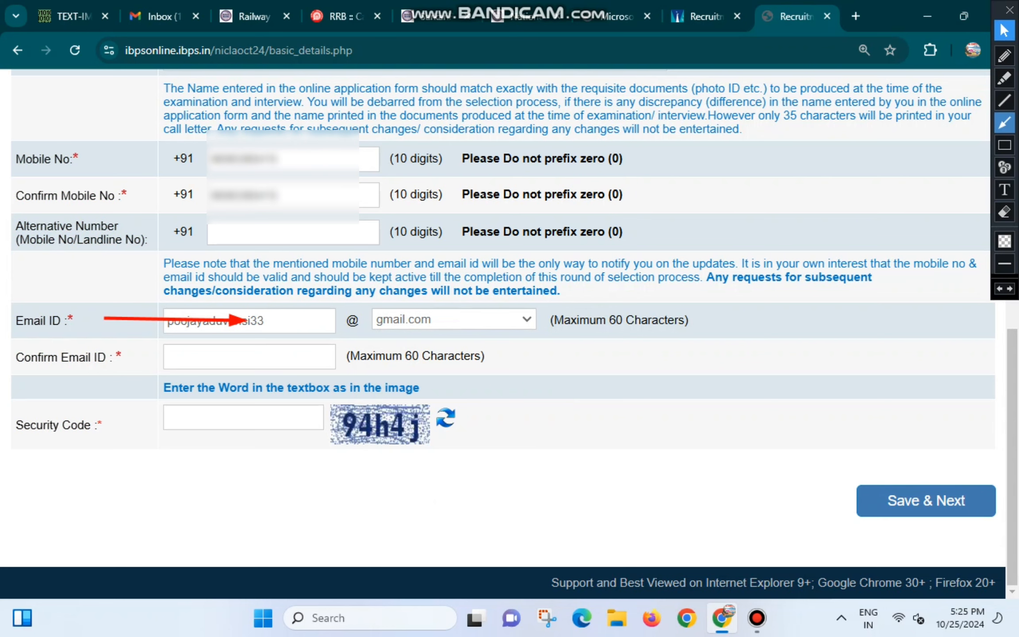
{"action": "left_click", "coordinate": [1004, 145]}
{"action": "mouse_move", "coordinate": [852, 479]}
{"action": "left_mouse_down"}
{"action": "mouse_move", "coordinate": [951, 524]}
{"action": "mouse_move", "coordinate": [994, 524]}
{"action": "left_mouse_up"}
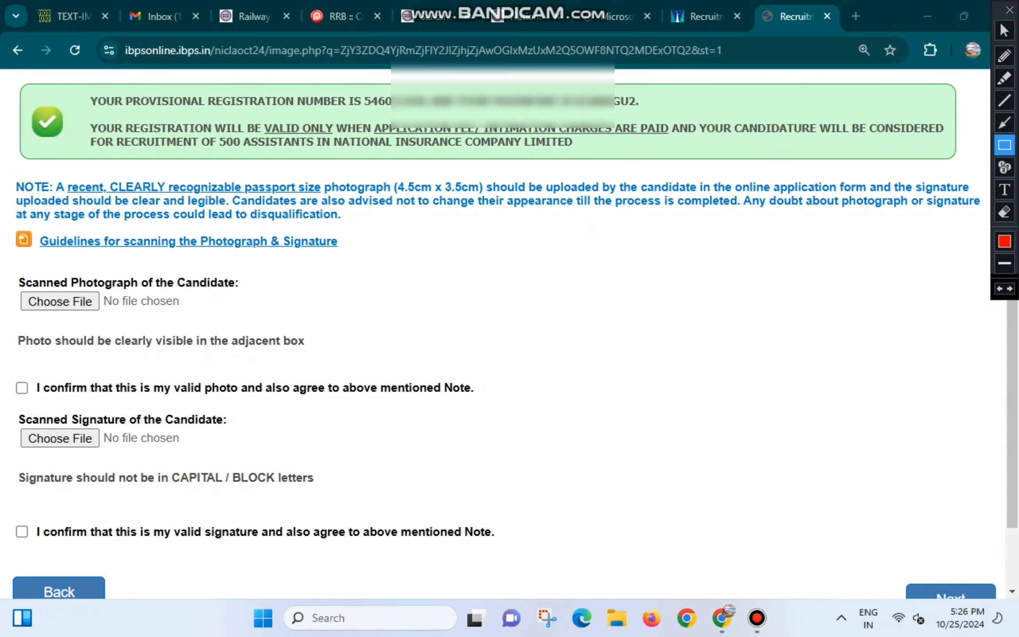
Step: Outline the provisional registration details and the photograph and signature upload fields with red rectangles
{"action": "mouse_move", "coordinate": [81, 86]}
{"action": "left_mouse_down"}
{"action": "mouse_move", "coordinate": [91, 104]}
{"action": "mouse_move", "coordinate": [648, 114]}
{"action": "left_mouse_up"}
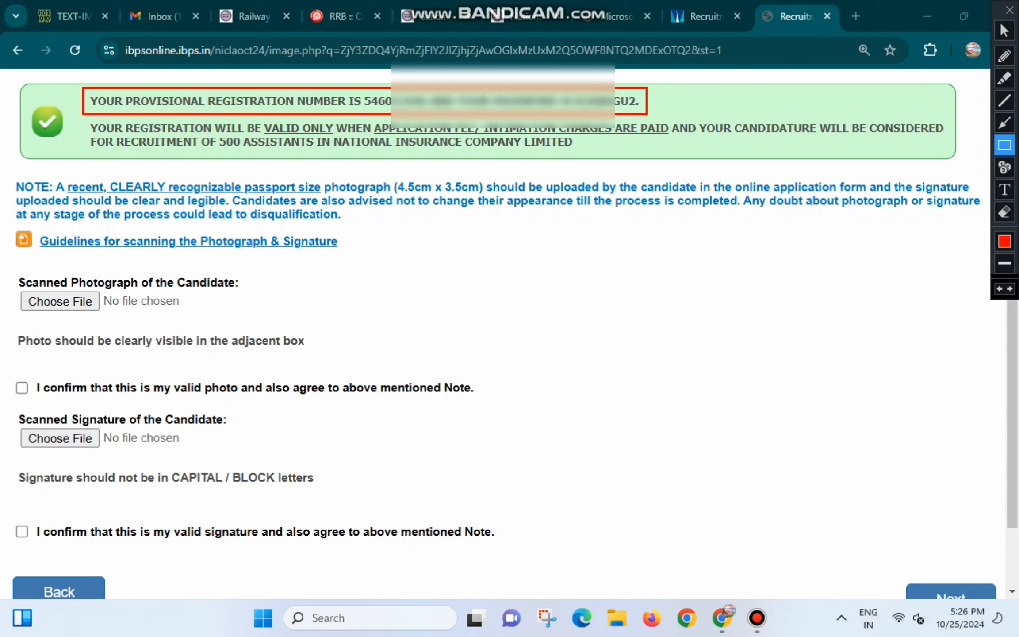
{"action": "mouse_move", "coordinate": [5, 267]}
{"action": "left_mouse_down"}
{"action": "mouse_move", "coordinate": [103, 322]}
{"action": "mouse_move", "coordinate": [258, 324]}
{"action": "left_mouse_up"}
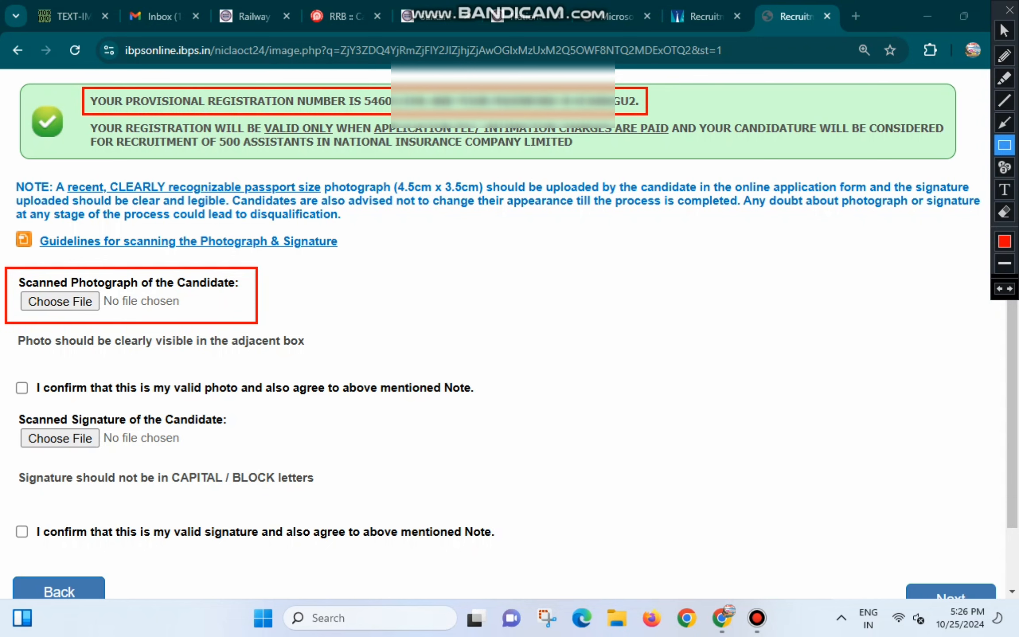
{"action": "mouse_move", "coordinate": [6, 410]}
{"action": "left_mouse_down"}
{"action": "mouse_move", "coordinate": [161, 465]}
{"action": "mouse_move", "coordinate": [243, 467]}
{"action": "left_mouse_up"}
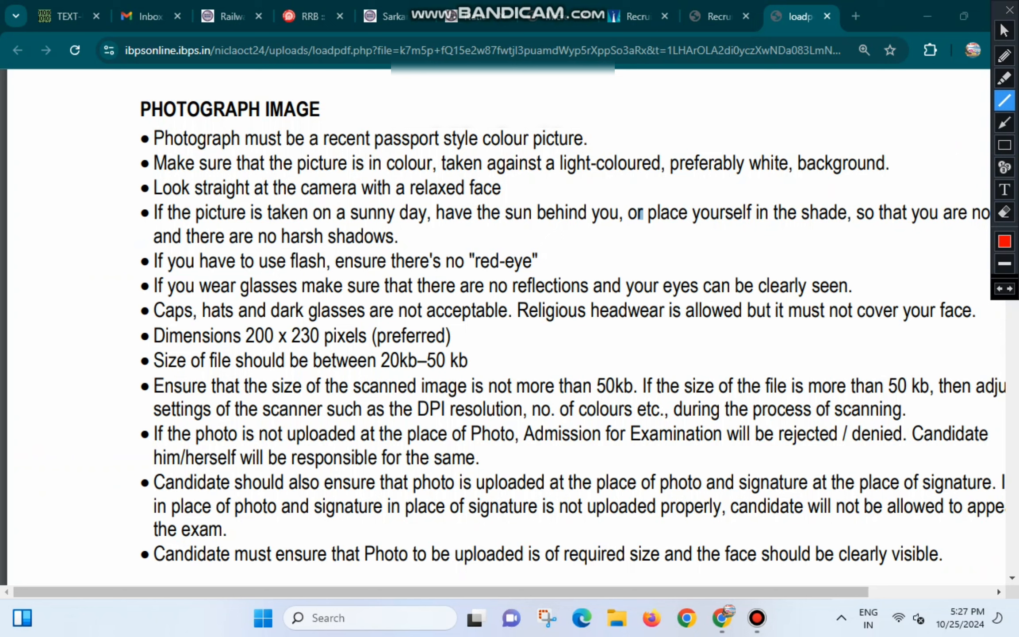
Step: Underline the light-coloured, preferably white background rule and the 200 x 230 pixels dimensions in the photograph guidelines in red
{"action": "left_click_drag", "start_coordinate": [471, 173], "coordinate": [894, 179]}
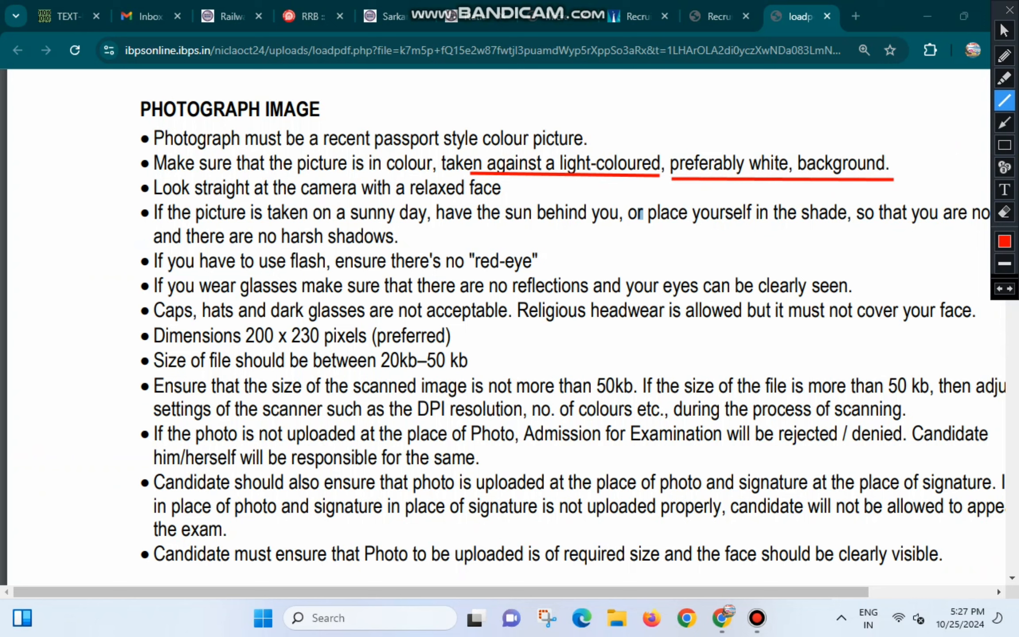
{"action": "left_click_drag", "start_coordinate": [181, 346], "coordinate": [373, 349]}
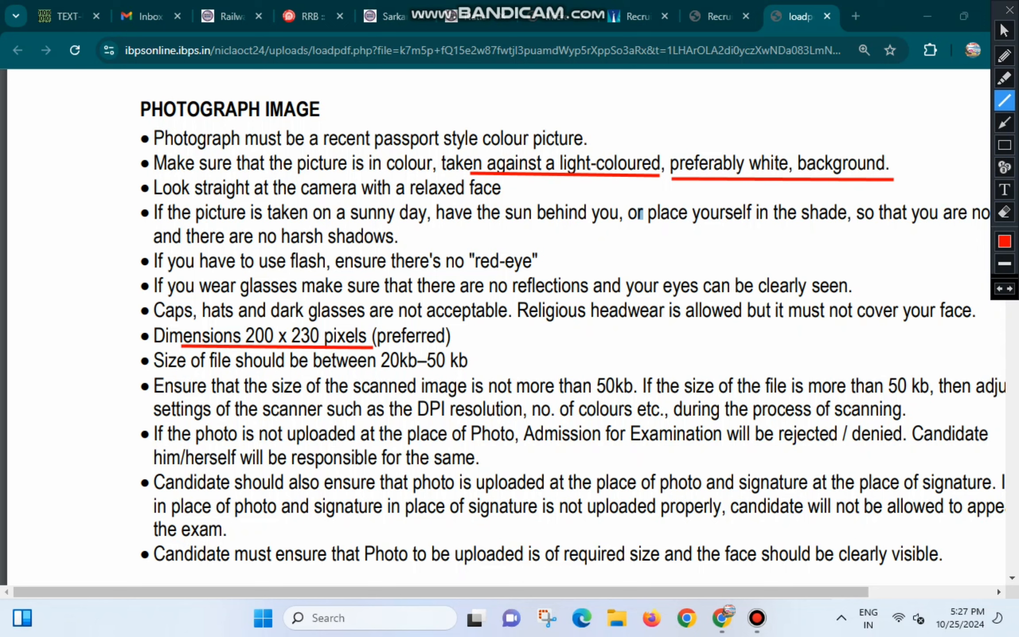
Step: Underline the 20kb–50 kb file size rule in the photograph guidelines in red
{"action": "left_click_drag", "start_coordinate": [322, 374], "coordinate": [477, 371]}
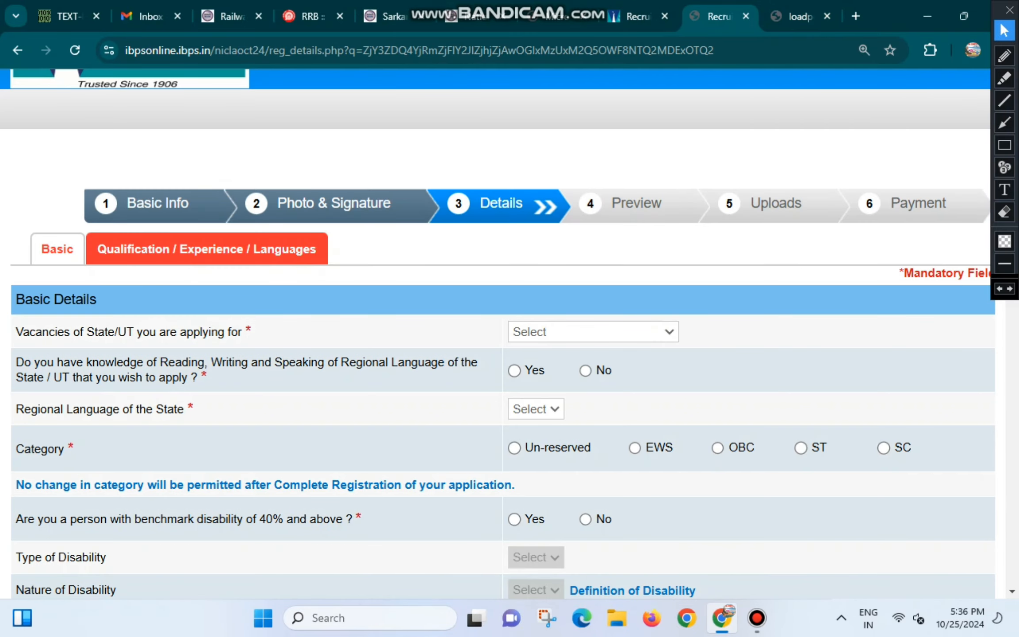
Step: Outline the Vacancies of State/UT label in red and set the state applied for to Uttar Pradesh
{"action": "scroll", "coordinate": [500, 332], "scroll_direction": "down", "scroll_amount": 2}
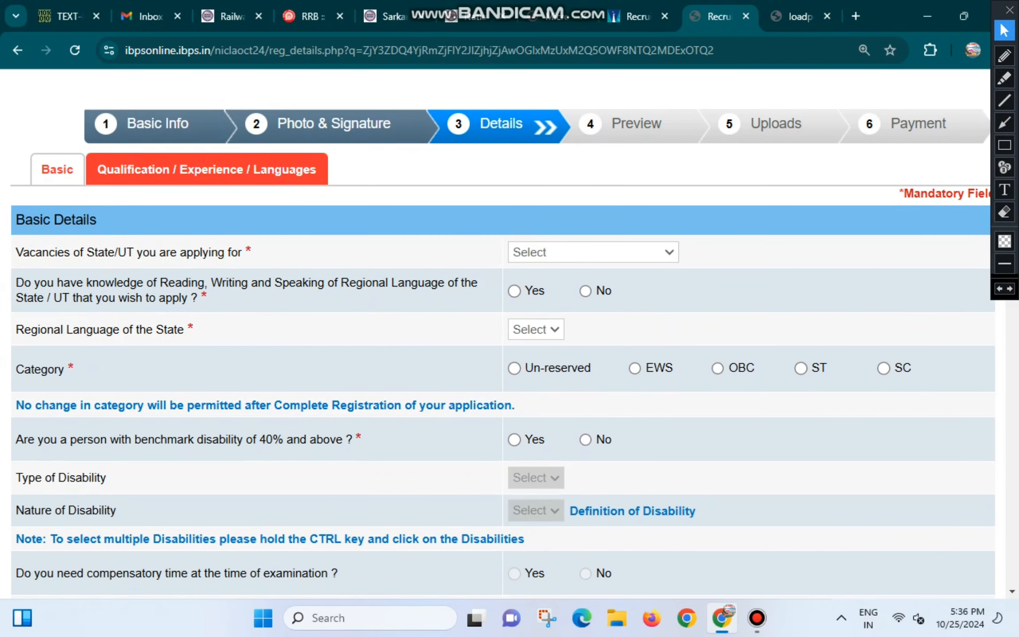
{"action": "scroll", "coordinate": [500, 332], "scroll_direction": "down", "scroll_amount": 2}
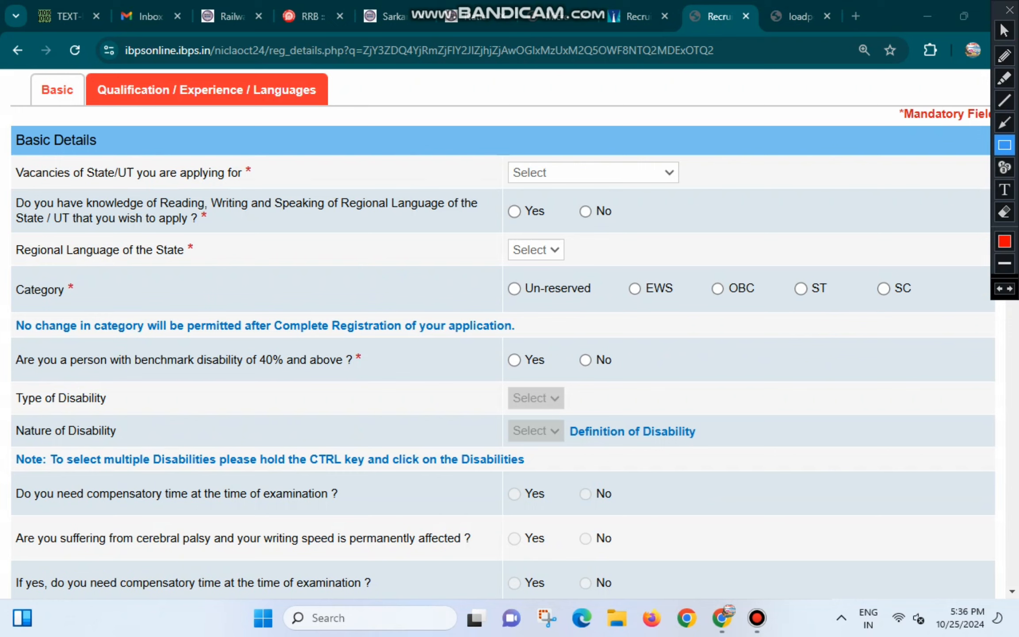
{"action": "left_click_drag", "start_coordinate": [12, 160], "coordinate": [262, 191]}
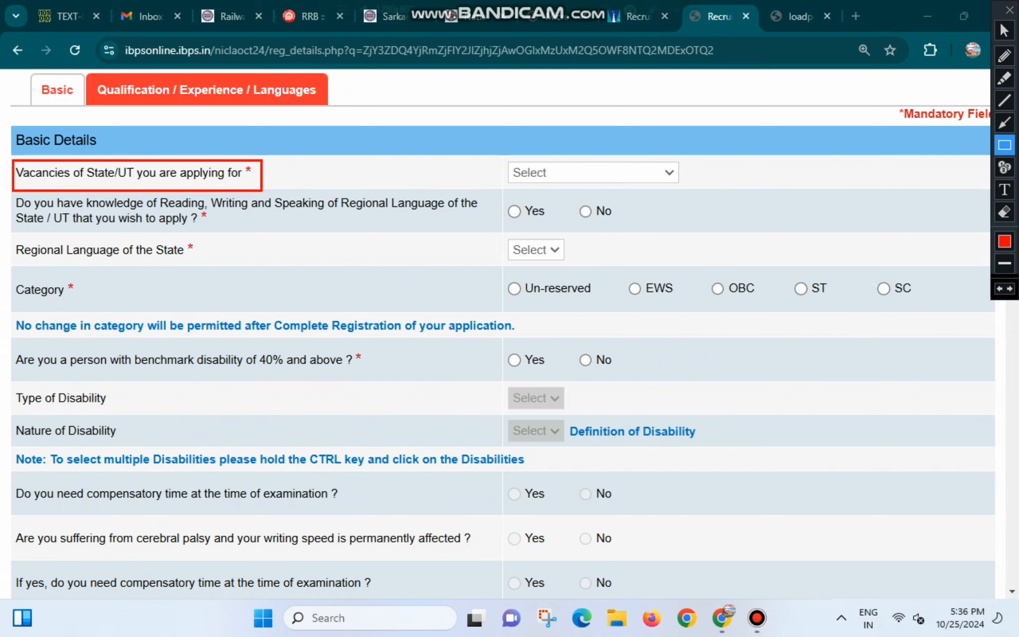
{"action": "key", "text": "Escape"}
{"action": "left_click", "coordinate": [592, 172]}
{"action": "scroll", "coordinate": [593, 365], "scroll_direction": "down", "scroll_amount": 3}
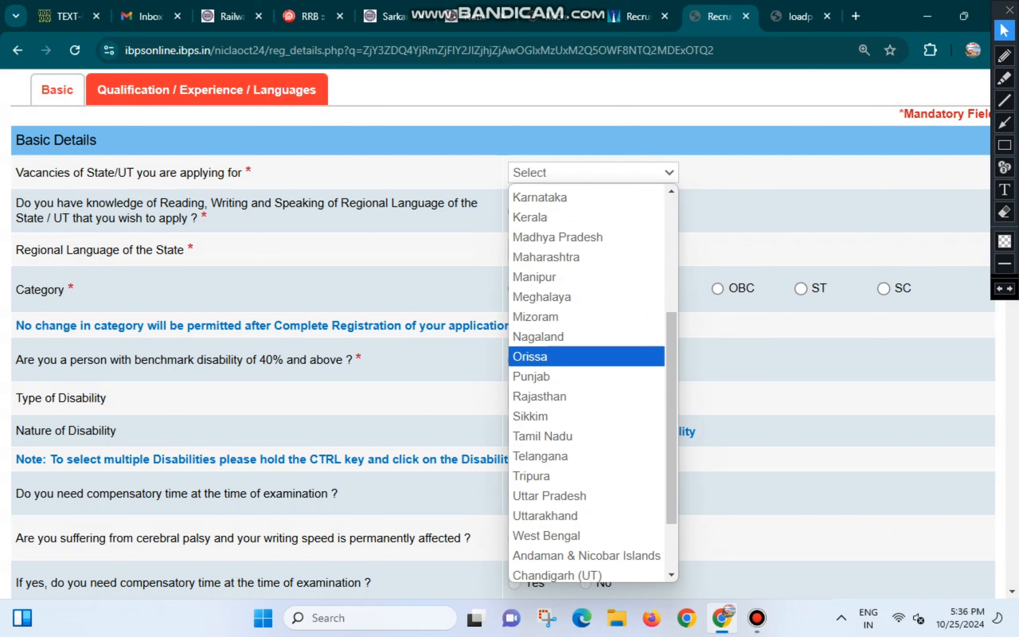
{"action": "scroll", "coordinate": [586, 431], "scroll_direction": "down", "scroll_amount": 2}
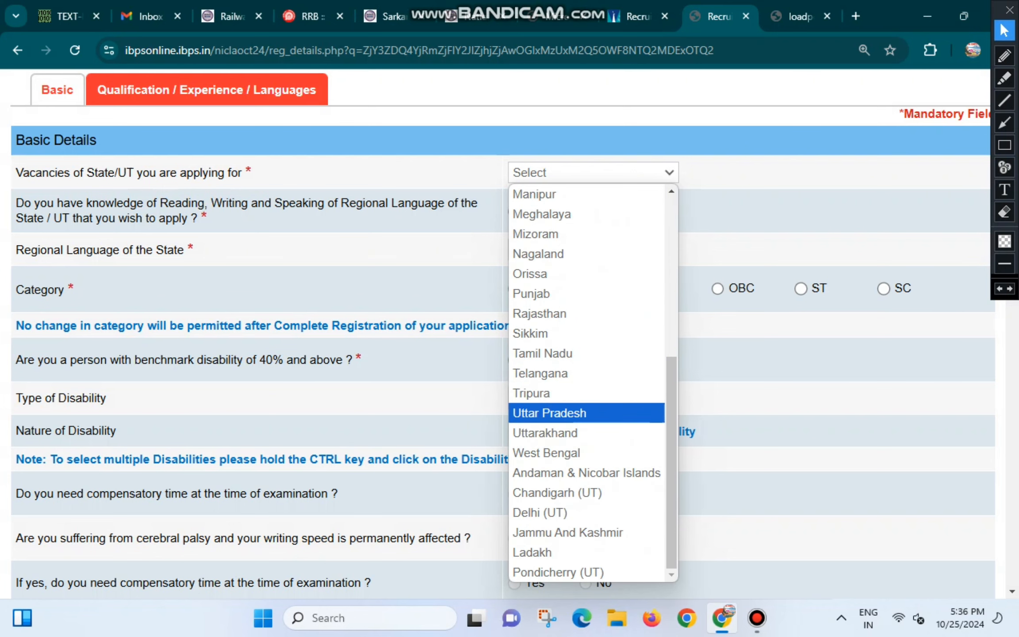
{"action": "left_click", "coordinate": [587, 413]}
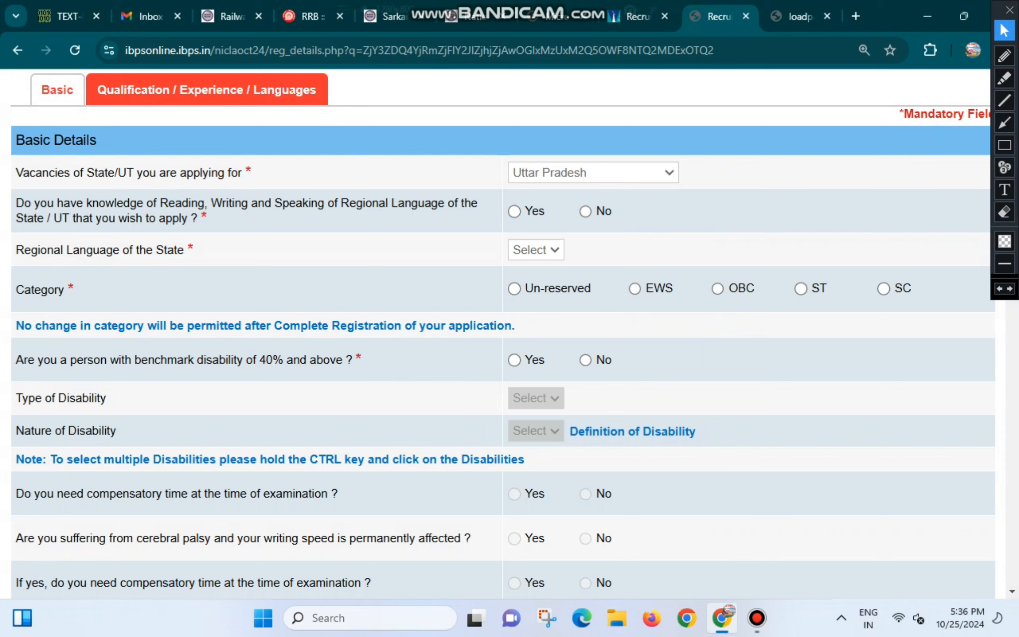
Step: Outline the question on reading, writing and speaking the regional language in red and answer it Yes
{"action": "left_click", "coordinate": [1005, 145]}
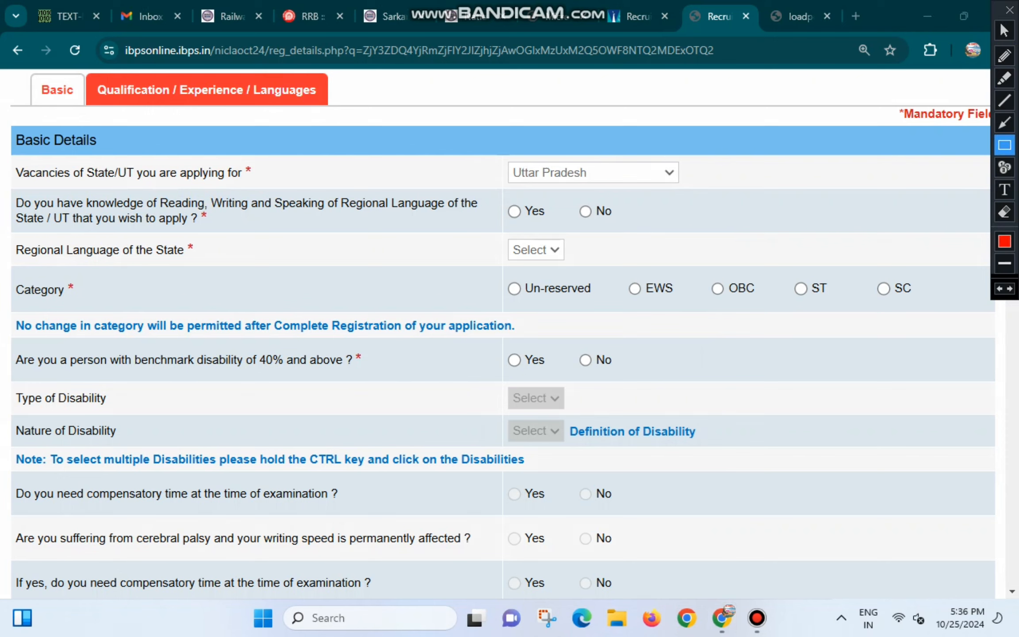
{"action": "mouse_move", "coordinate": [11, 194]}
{"action": "left_mouse_down"}
{"action": "mouse_move", "coordinate": [36, 231]}
{"action": "mouse_move", "coordinate": [487, 235]}
{"action": "left_mouse_up"}
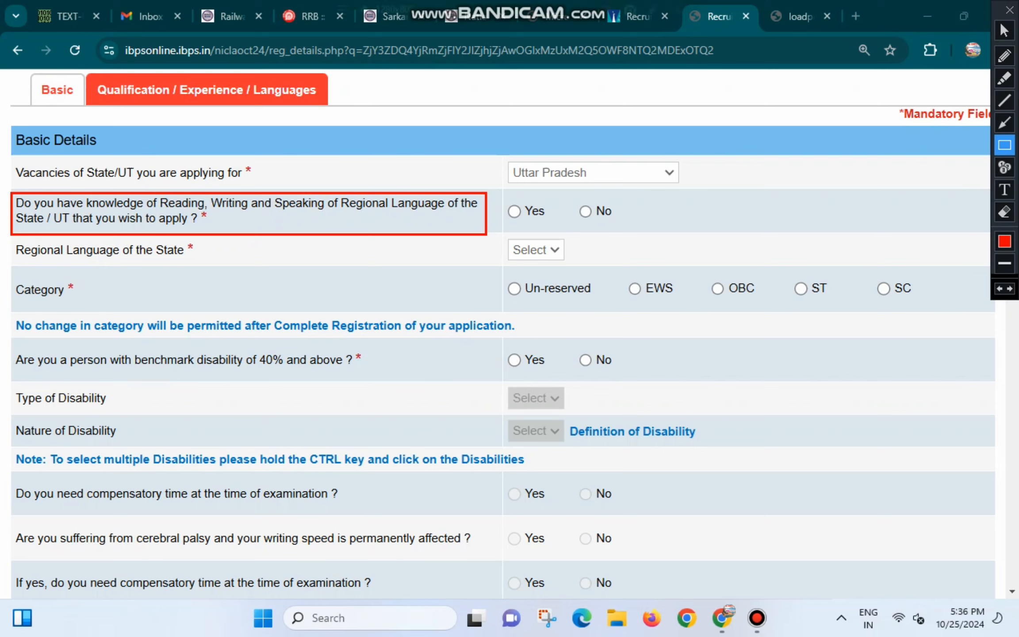
{"action": "left_click", "coordinate": [1004, 31]}
{"action": "left_click", "coordinate": [514, 211]}
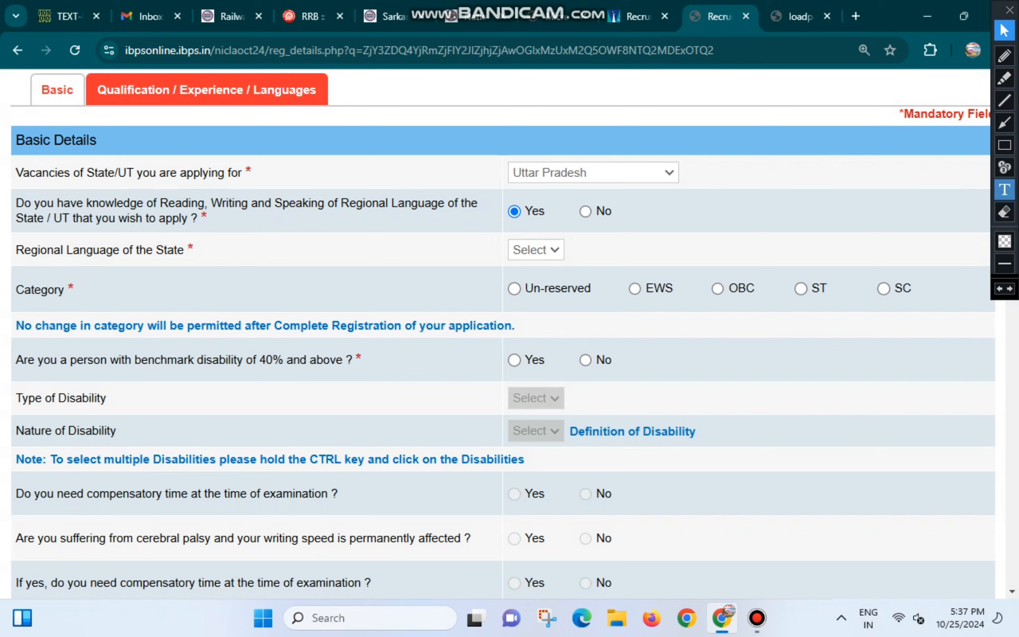
Step: Outline the Regional Language of the State label in red and set the language to Hindi
{"action": "left_click", "coordinate": [1005, 145]}
{"action": "mouse_move", "coordinate": [6, 238]}
{"action": "left_mouse_down"}
{"action": "mouse_move", "coordinate": [18, 248]}
{"action": "mouse_move", "coordinate": [231, 268]}
{"action": "left_mouse_up"}
{"action": "left_click", "coordinate": [1005, 30]}
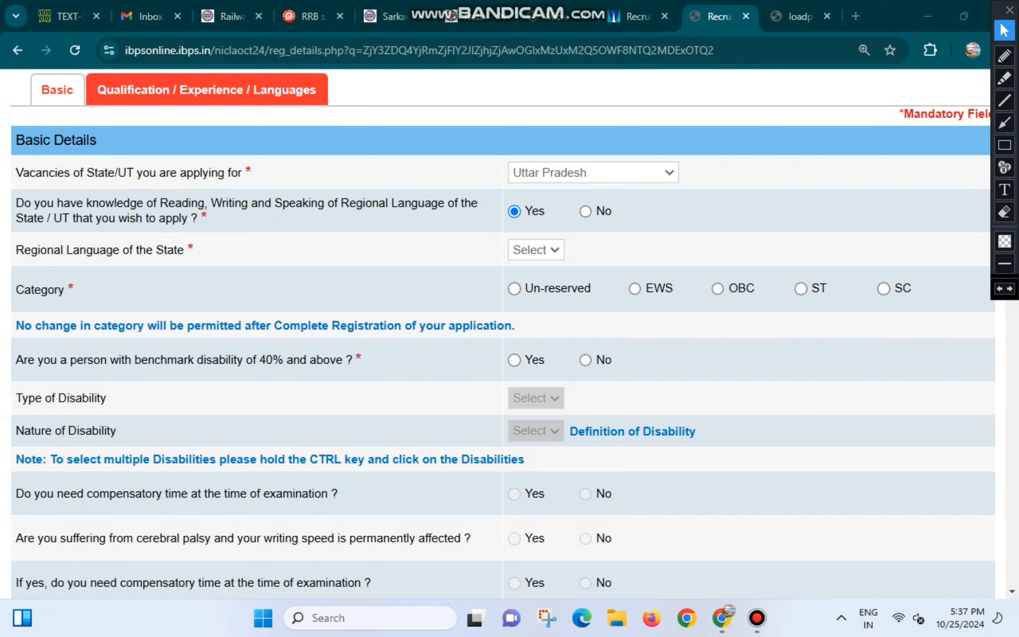
{"action": "left_click", "coordinate": [535, 249]}
{"action": "left_click", "coordinate": [527, 291]}
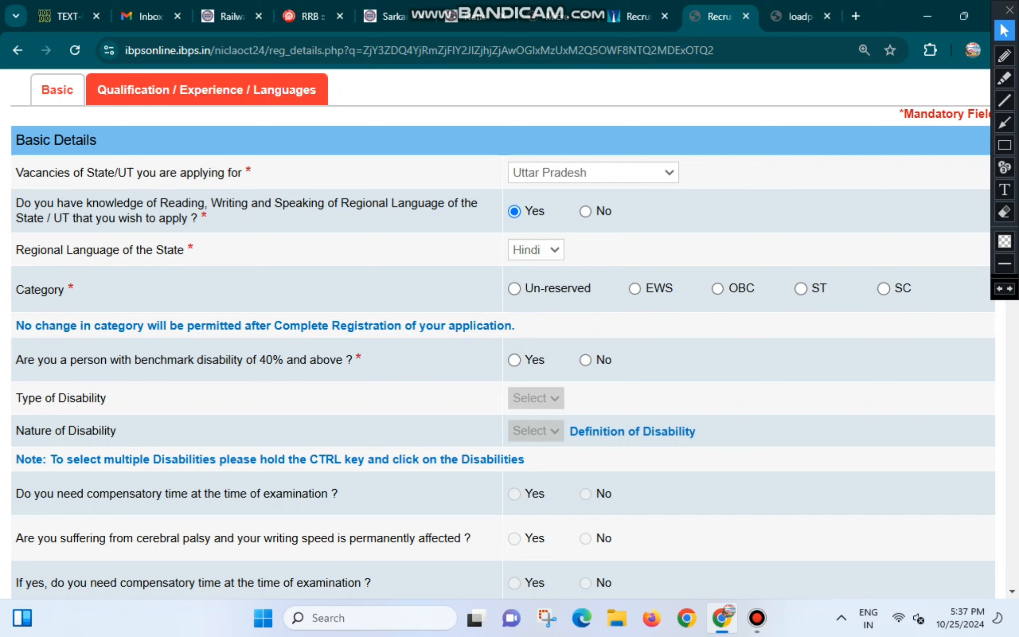
Step: Set the candidate's category to OBC and accept the category notice
{"action": "left_click", "coordinate": [514, 289]}
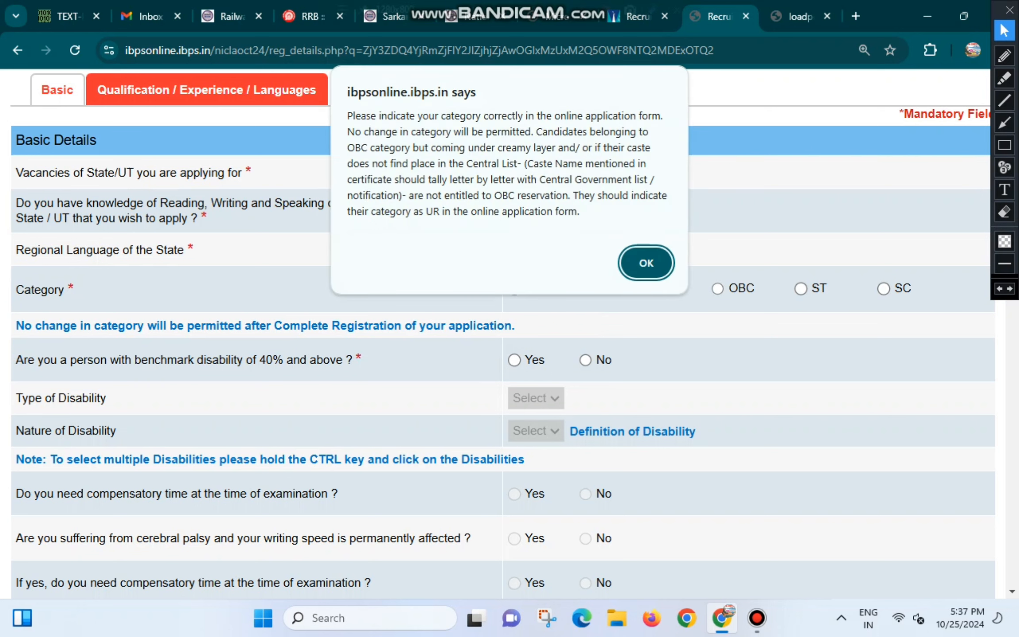
{"action": "key", "text": "Return"}
{"action": "scroll", "coordinate": [503, 332], "scroll_direction": "down", "scroll_amount": 3}
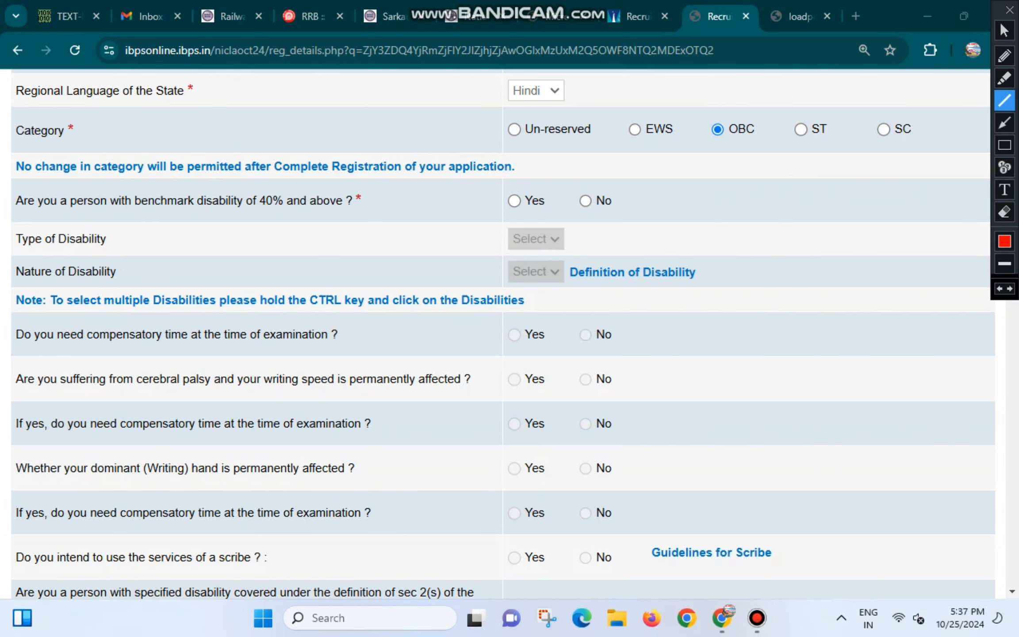
Step: Underline the 40% benchmark disability question and its No option in red, and draw a red arrow beside the first compensatory time question
{"action": "left_click_drag", "start_coordinate": [16, 209], "coordinate": [339, 211]}
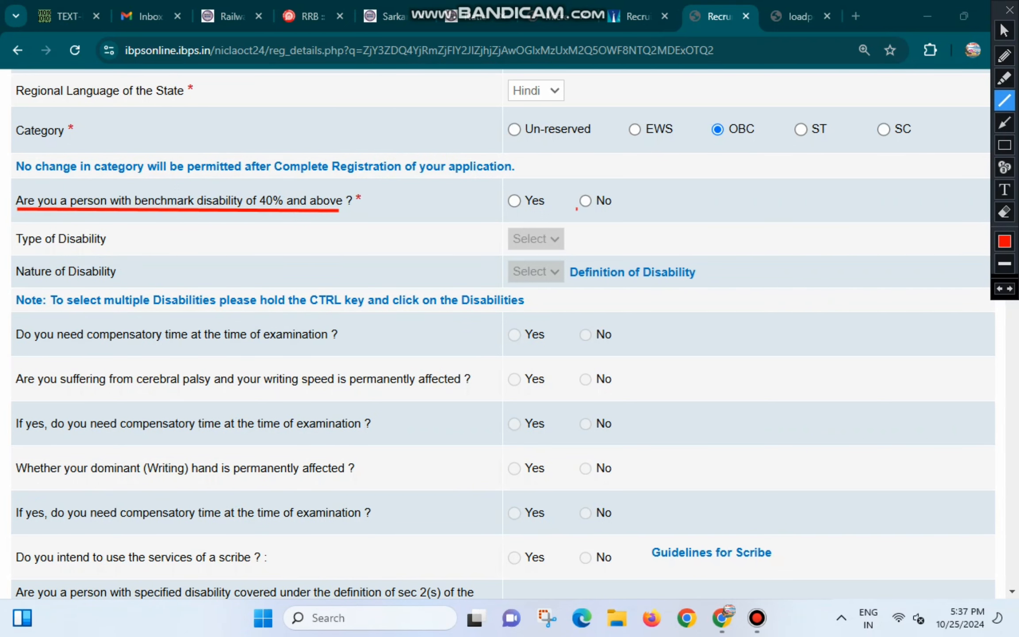
{"action": "left_click_drag", "start_coordinate": [577, 208], "coordinate": [603, 212]}
{"action": "scroll", "coordinate": [500, 332], "scroll_direction": "down", "scroll_amount": 3}
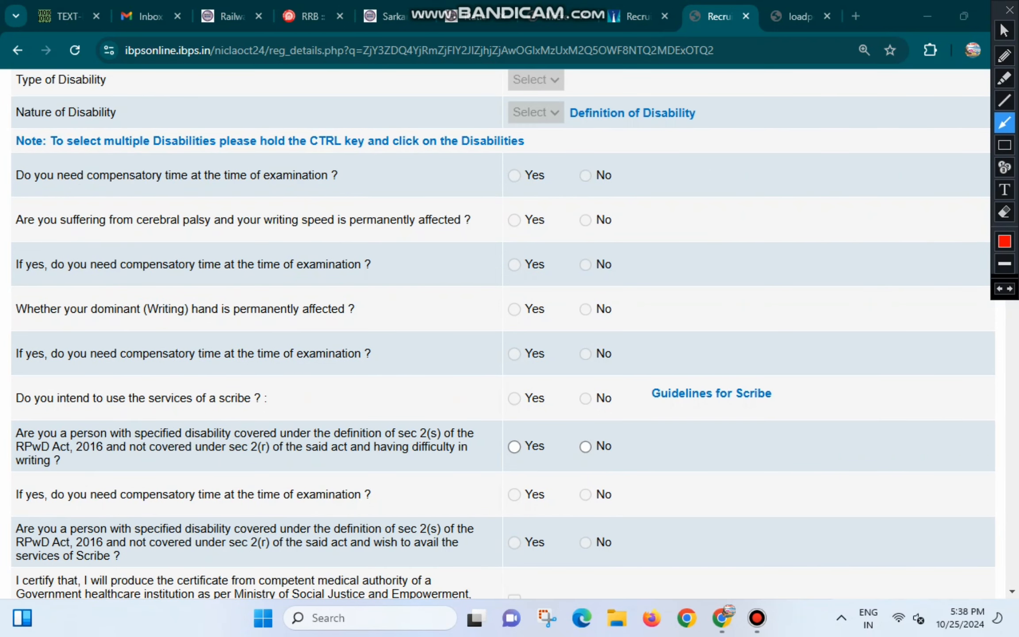
{"action": "mouse_move", "coordinate": [671, 167]}
{"action": "left_mouse_down"}
{"action": "mouse_move", "coordinate": [618, 179]}
{"action": "mouse_move", "coordinate": [657, 185]}
{"action": "left_mouse_up"}
Step: Outline the specified disability question about difficulty in writing in red and answer it No
{"action": "left_click", "coordinate": [1004, 145]}
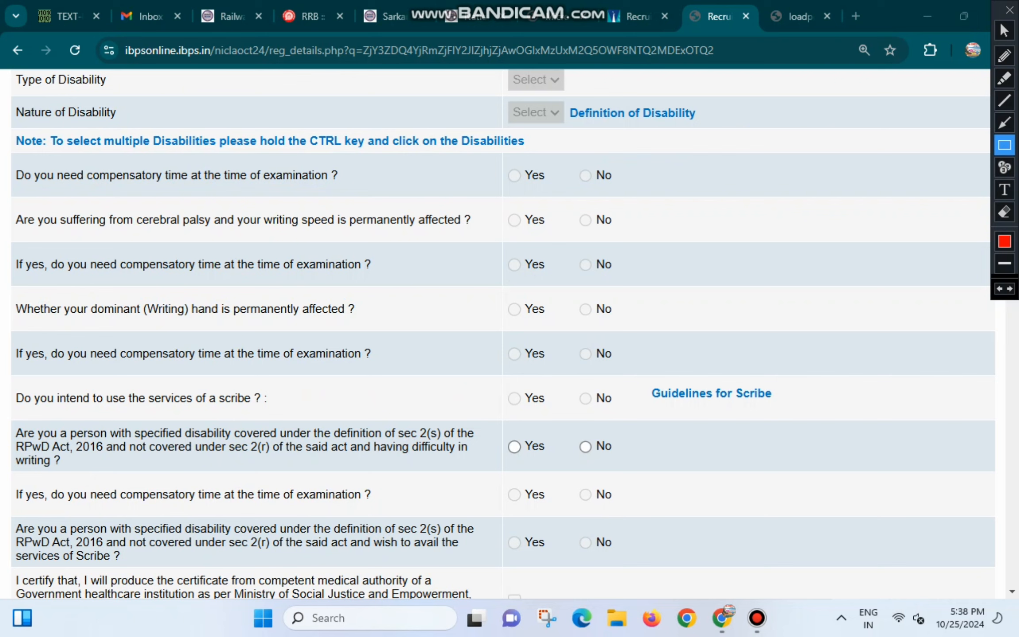
{"action": "mouse_move", "coordinate": [5, 424]}
{"action": "left_mouse_down"}
{"action": "mouse_move", "coordinate": [34, 478]}
{"action": "mouse_move", "coordinate": [482, 470]}
{"action": "left_mouse_up"}
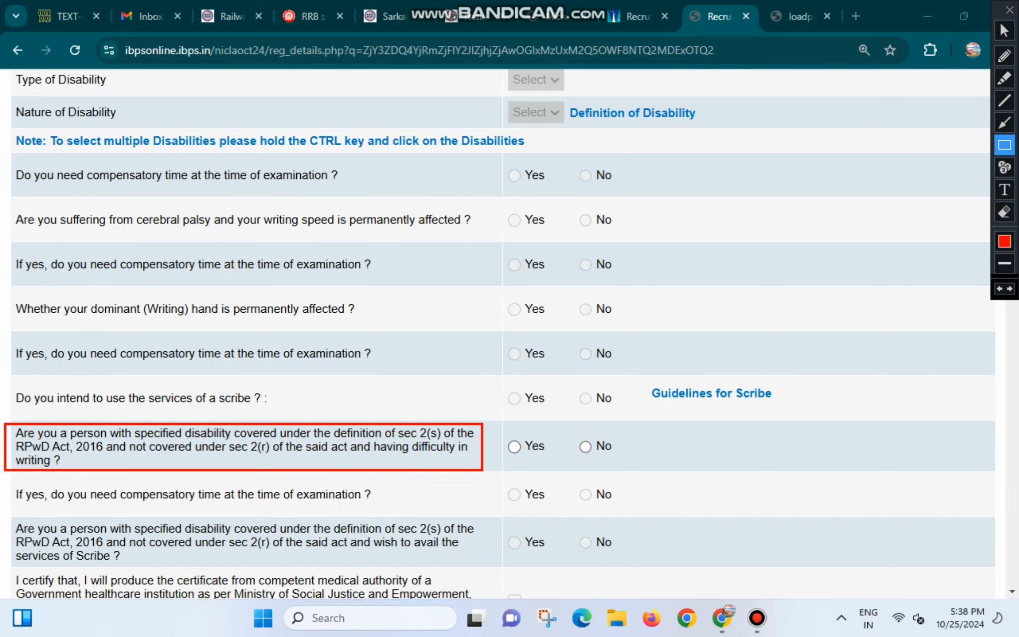
{"action": "key", "text": "Escape"}
{"action": "left_click", "coordinate": [585, 447]}
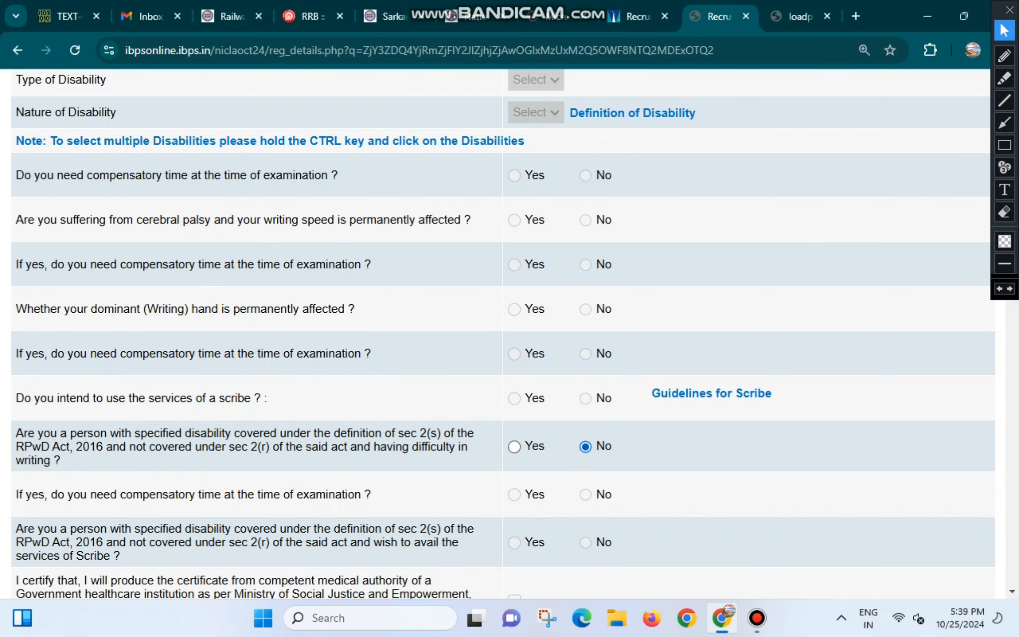
Step: Outline the widows, divorced and legally separated women question and its No option in red, and answer it No
{"action": "scroll", "coordinate": [503, 336], "scroll_direction": "down", "scroll_amount": 6}
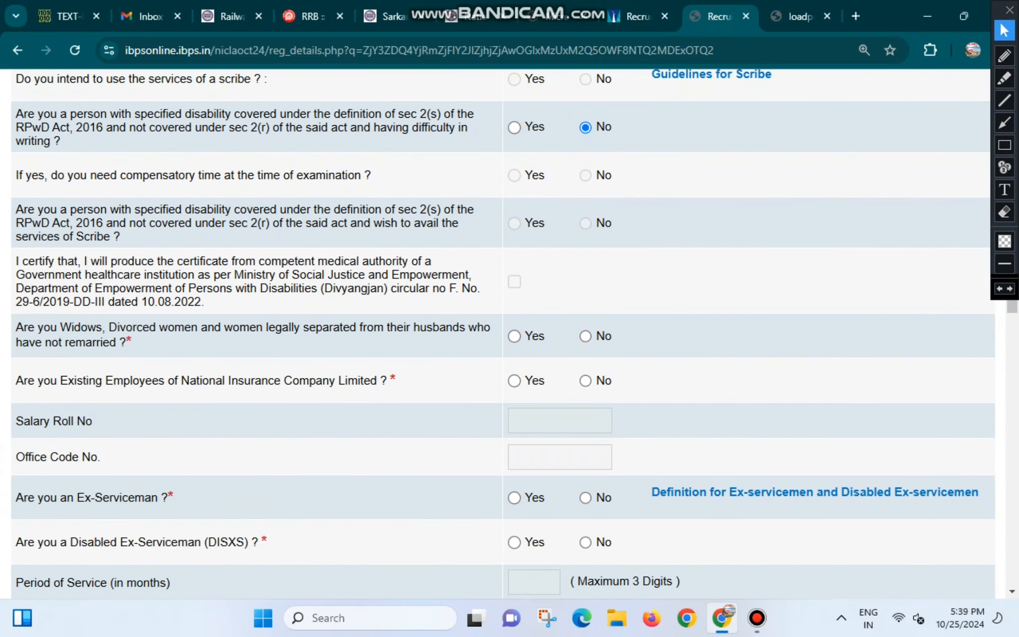
{"action": "scroll", "coordinate": [503, 336], "scroll_direction": "down", "scroll_amount": 2}
{"action": "left_click", "coordinate": [1005, 144]}
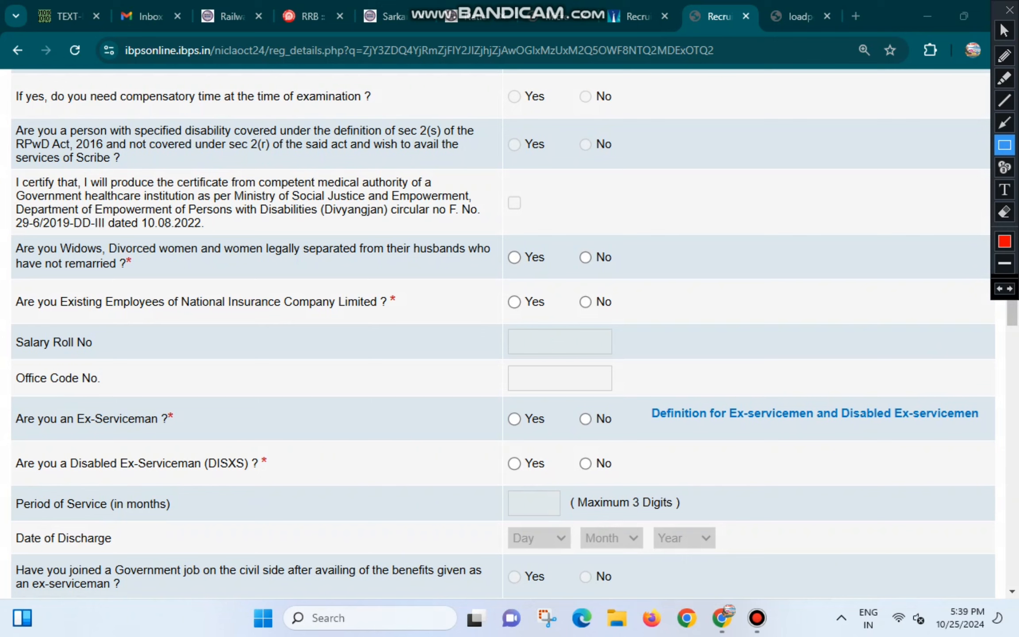
{"action": "mouse_move", "coordinate": [10, 241]}
{"action": "left_mouse_down"}
{"action": "mouse_move", "coordinate": [31, 274]}
{"action": "mouse_move", "coordinate": [492, 277]}
{"action": "left_mouse_up"}
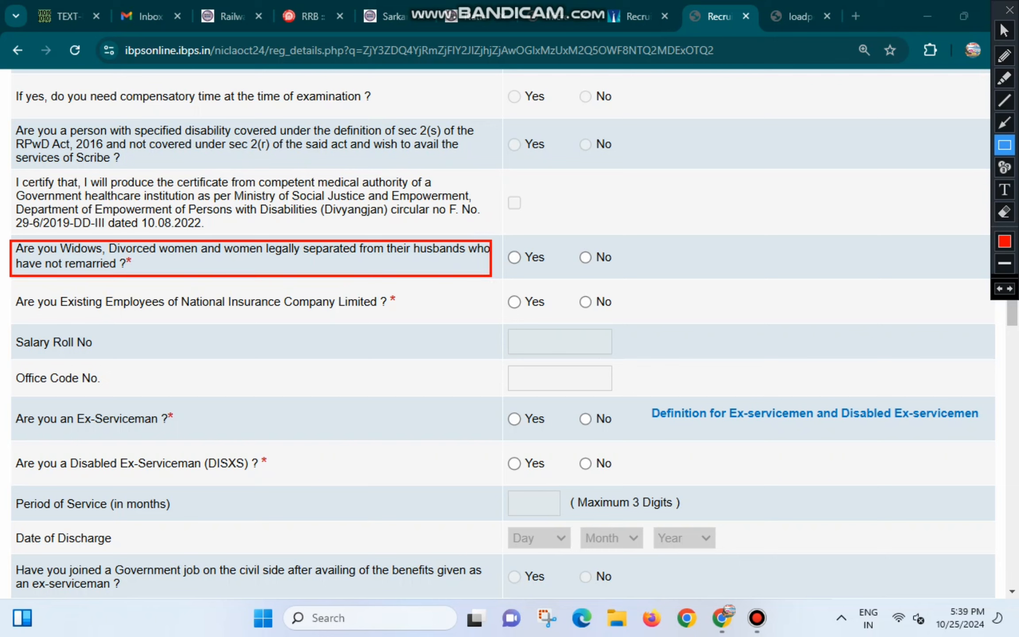
{"action": "left_click_drag", "start_coordinate": [566, 242], "coordinate": [612, 270]}
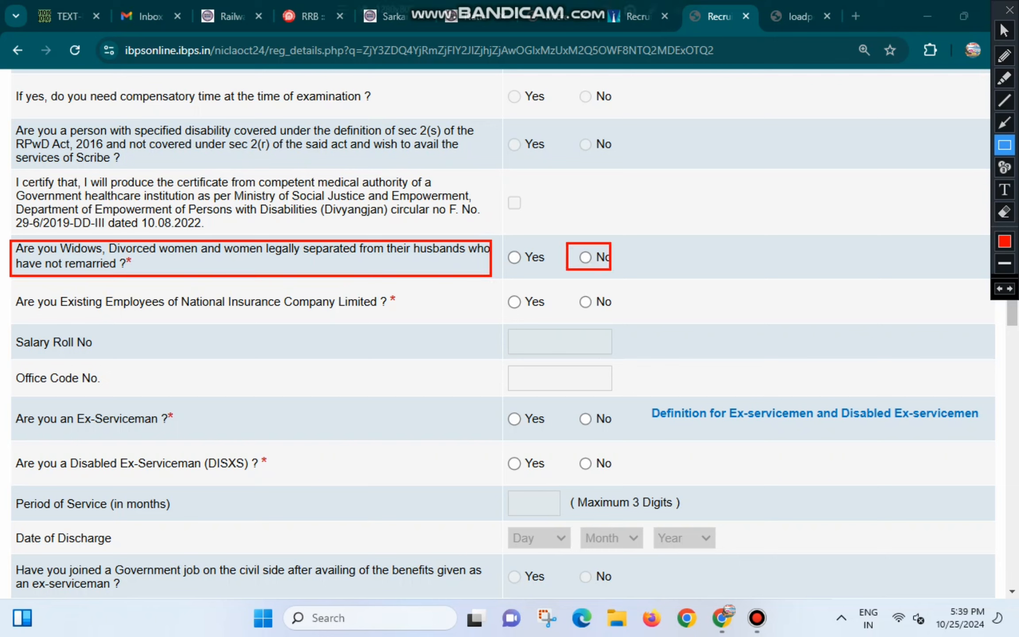
{"action": "left_click", "coordinate": [585, 257]}
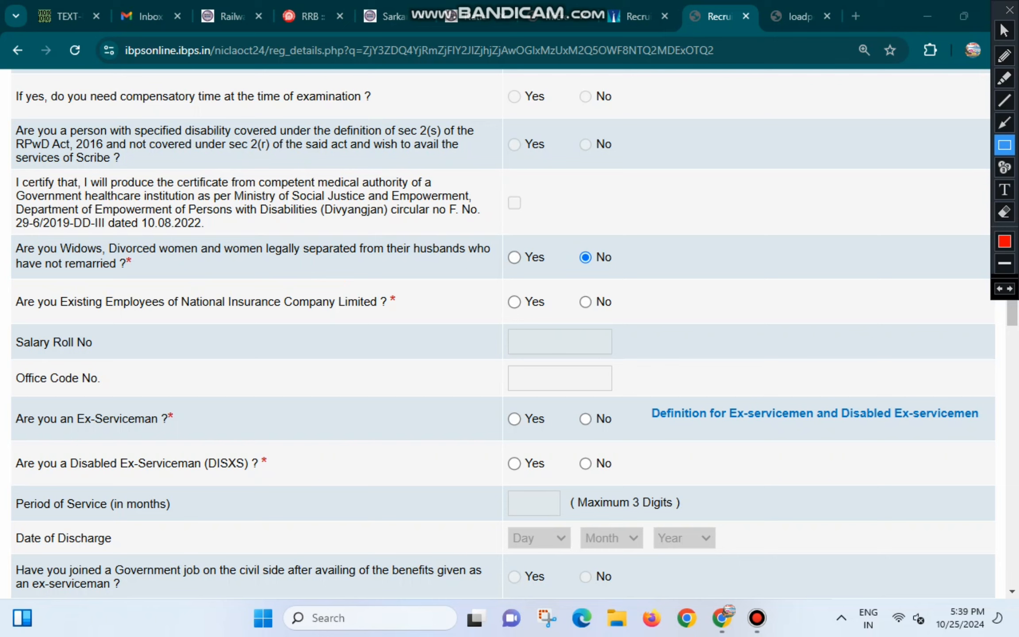
Step: Outline the question on existing employees of National Insurance Company Limited and its No option in red
{"action": "mouse_move", "coordinate": [4, 286]}
{"action": "left_mouse_down"}
{"action": "mouse_move", "coordinate": [39, 315]}
{"action": "mouse_move", "coordinate": [209, 326]}
{"action": "mouse_move", "coordinate": [396, 315]}
{"action": "left_mouse_up"}
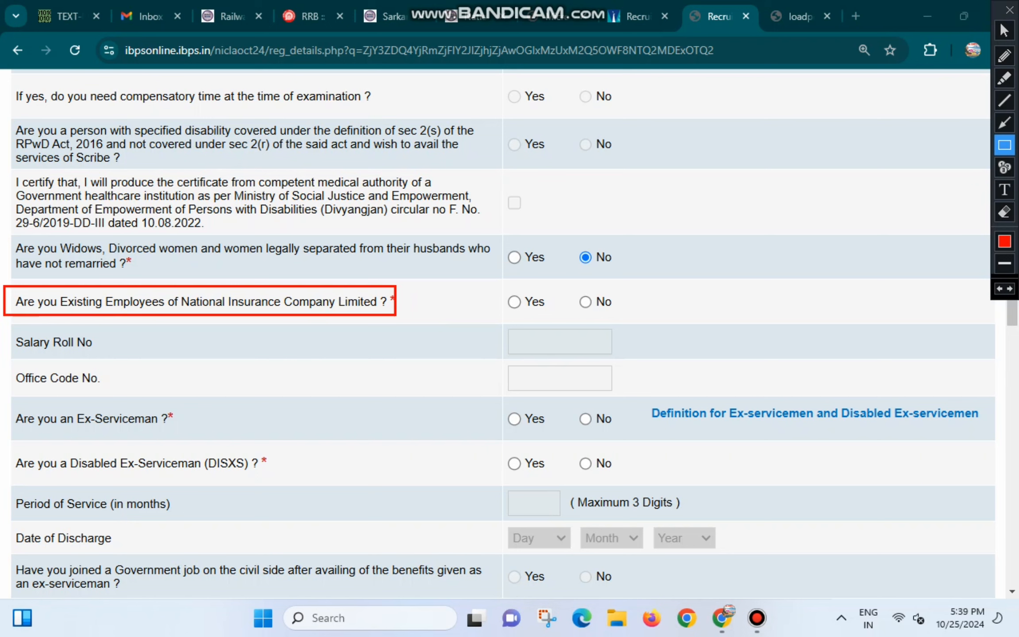
{"action": "left_click_drag", "start_coordinate": [577, 293], "coordinate": [605, 314]}
Step: Underline the Ex-Serviceman and Disabled Ex-Serviceman questions with their No options in red, and answer both No
{"action": "scroll", "coordinate": [605, 313], "scroll_direction": "down", "scroll_amount": 5}
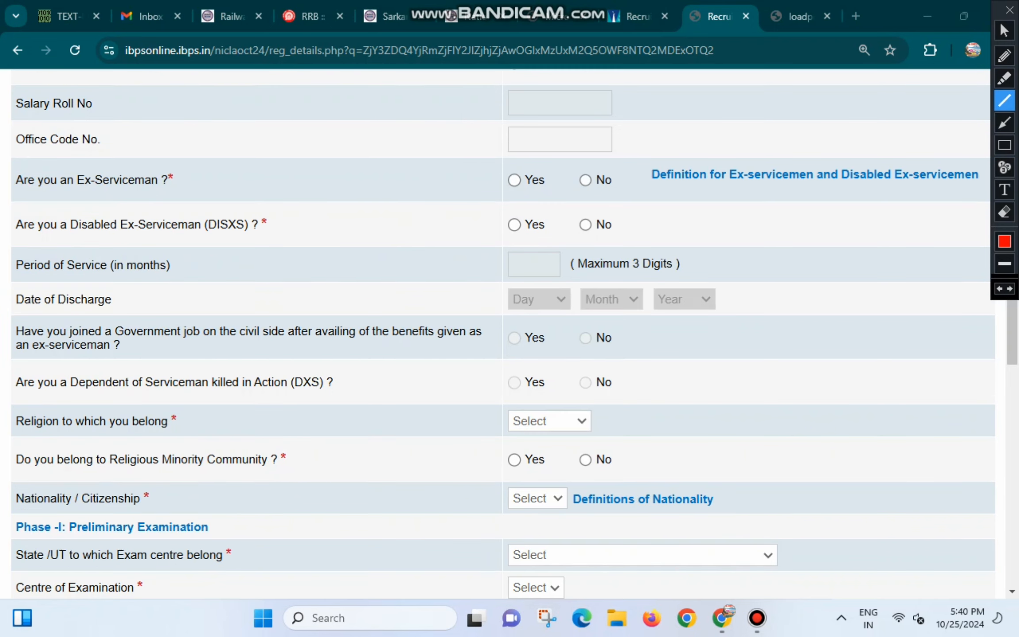
{"action": "left_click_drag", "start_coordinate": [2, 196], "coordinate": [165, 193]}
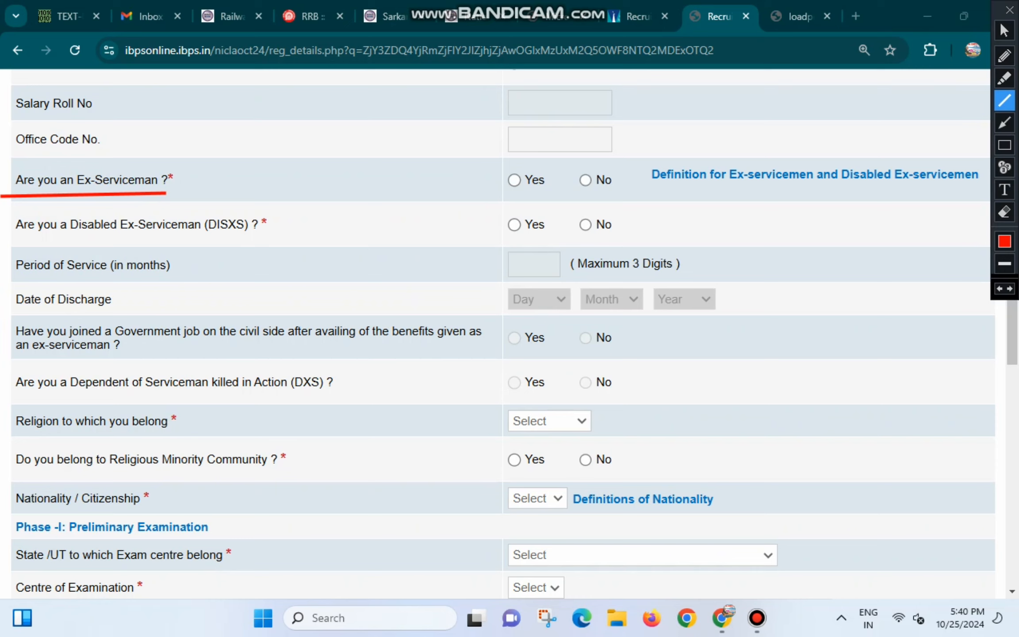
{"action": "left_click_drag", "start_coordinate": [569, 186], "coordinate": [594, 192]}
{"action": "left_click_drag", "start_coordinate": [19, 241], "coordinate": [250, 237]}
{"action": "left_click_drag", "start_coordinate": [576, 232], "coordinate": [599, 238]}
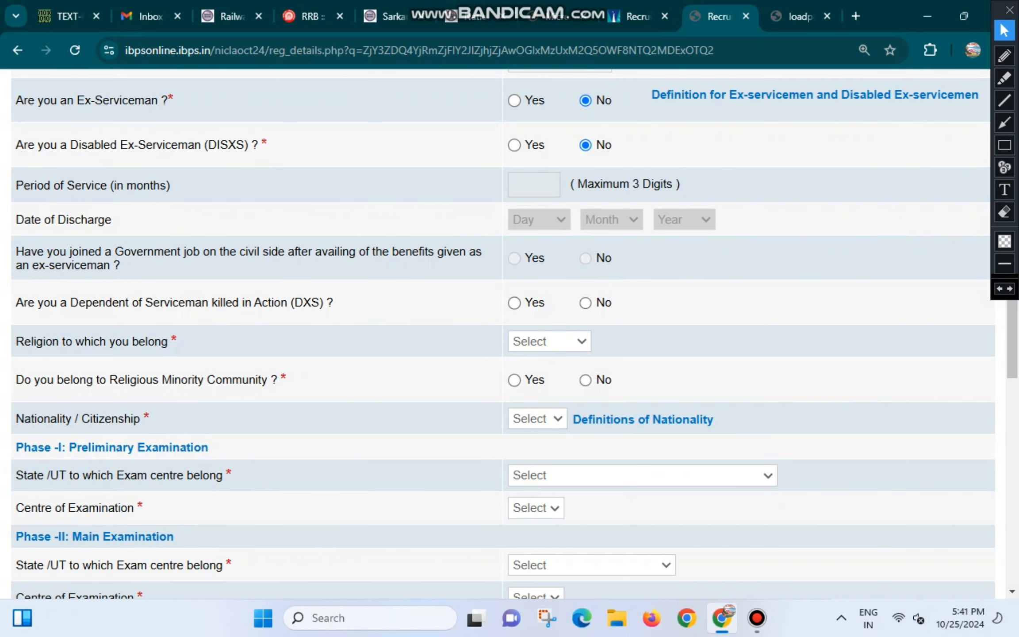
Step: Outline the Dependent of Serviceman killed in Action question and its No option in red, and answer it No
{"action": "left_click", "coordinate": [1005, 145]}
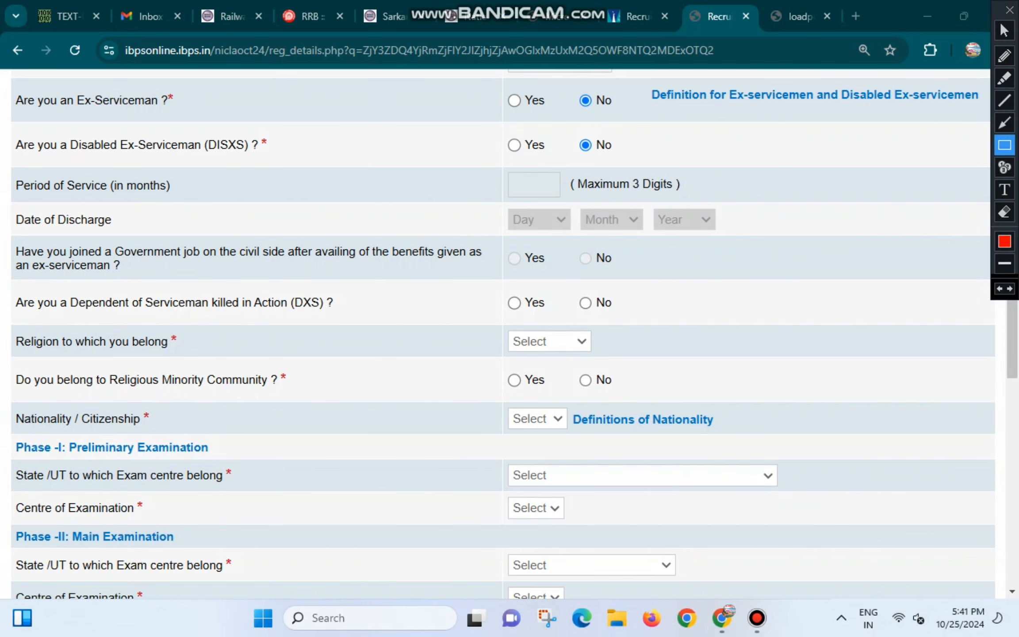
{"action": "mouse_move", "coordinate": [7, 289]}
{"action": "left_mouse_down"}
{"action": "mouse_move", "coordinate": [38, 318]}
{"action": "mouse_move", "coordinate": [371, 318]}
{"action": "left_mouse_up"}
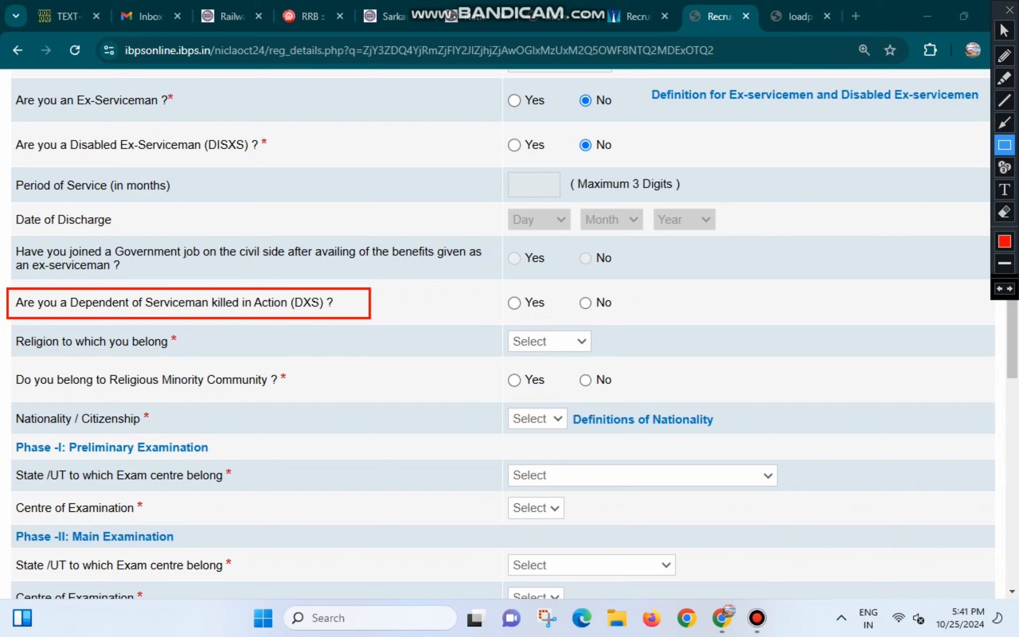
{"action": "left_click_drag", "start_coordinate": [560, 292], "coordinate": [611, 317]}
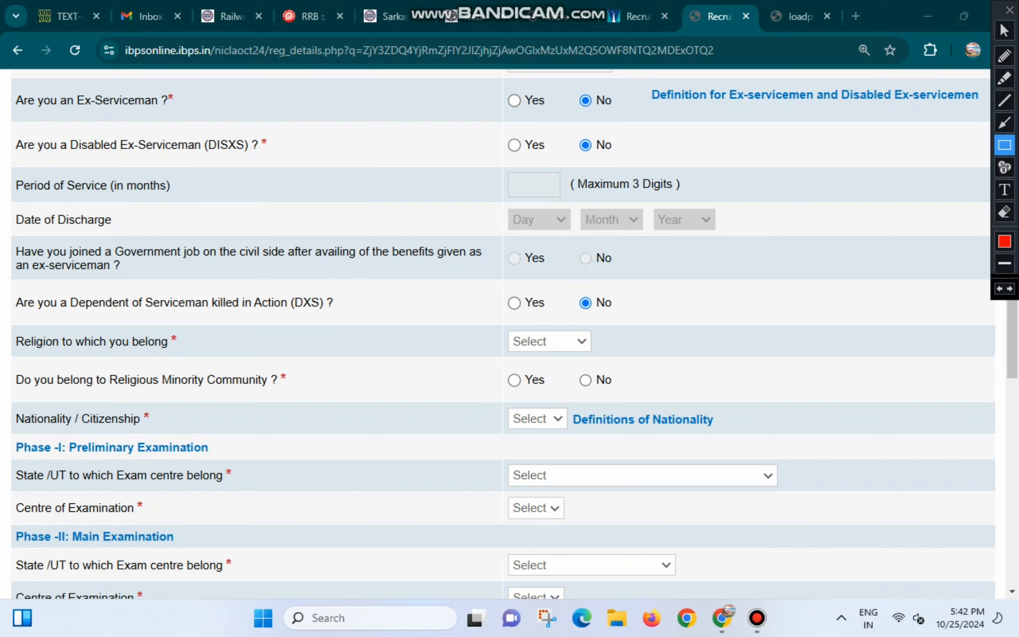
Step: Outline the religion label and its selection field in red, and set the religion to Hindu
{"action": "mouse_move", "coordinate": [5, 329]}
{"action": "left_mouse_down"}
{"action": "mouse_move", "coordinate": [32, 360]}
{"action": "mouse_move", "coordinate": [191, 354]}
{"action": "left_mouse_up"}
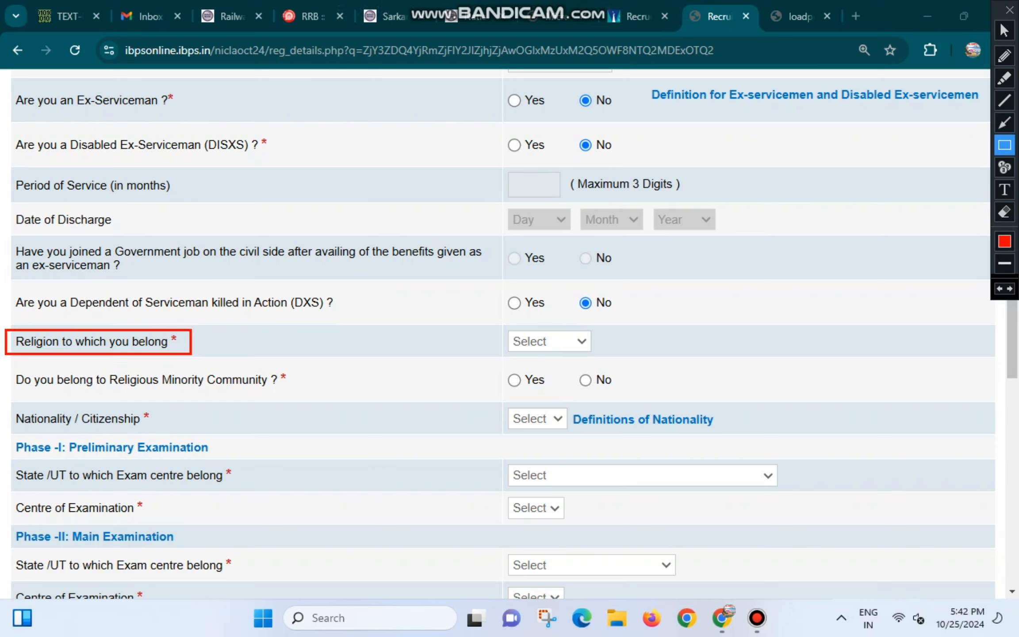
{"action": "mouse_move", "coordinate": [503, 322]}
{"action": "left_mouse_down"}
{"action": "mouse_move", "coordinate": [514, 337]}
{"action": "mouse_move", "coordinate": [621, 353]}
{"action": "left_mouse_up"}
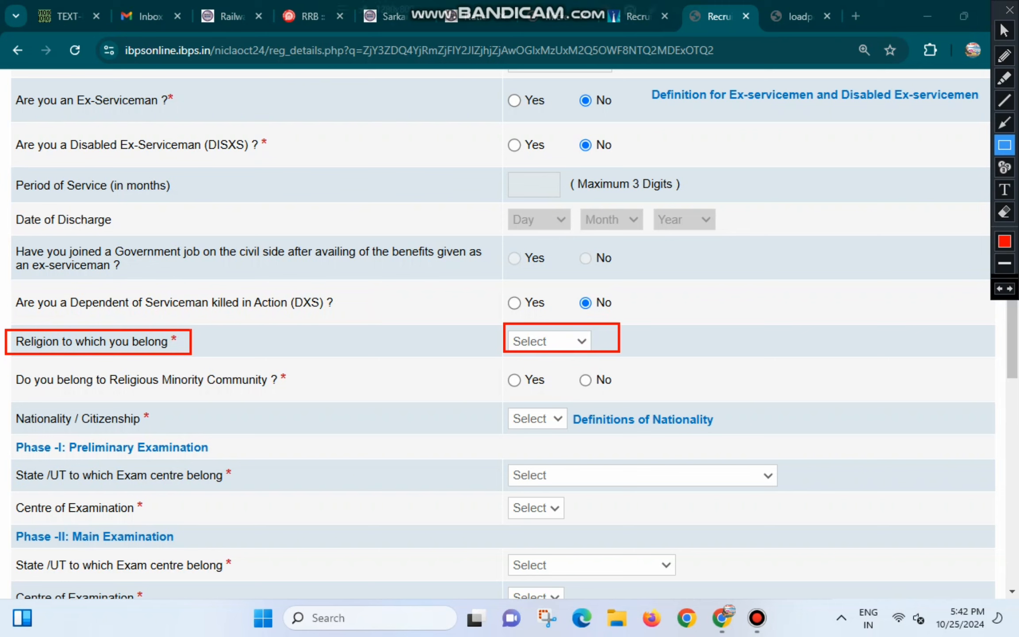
{"action": "left_click", "coordinate": [549, 341]}
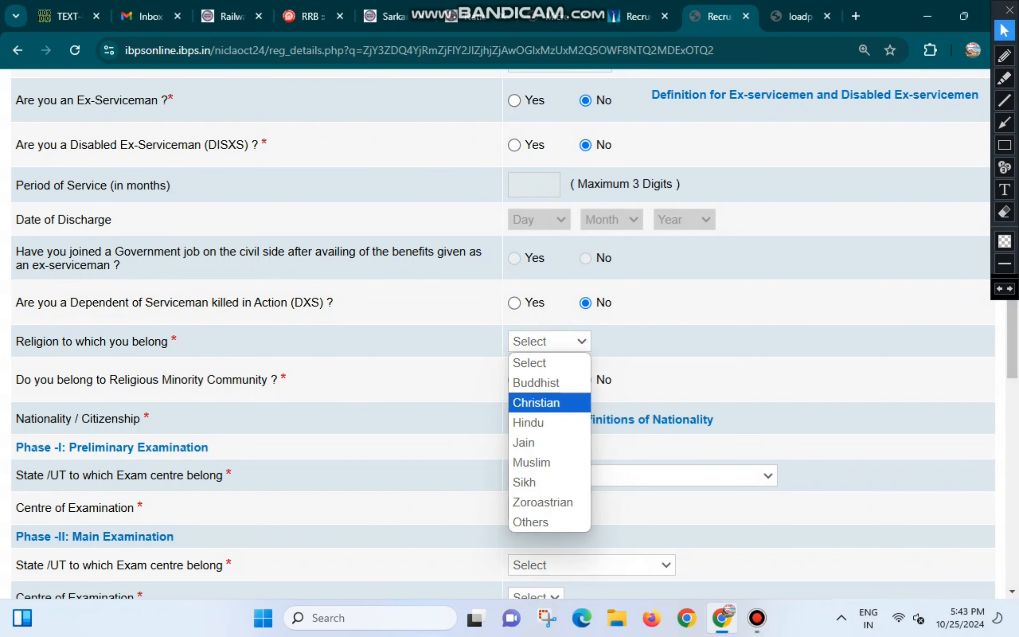
{"action": "left_click", "coordinate": [549, 422]}
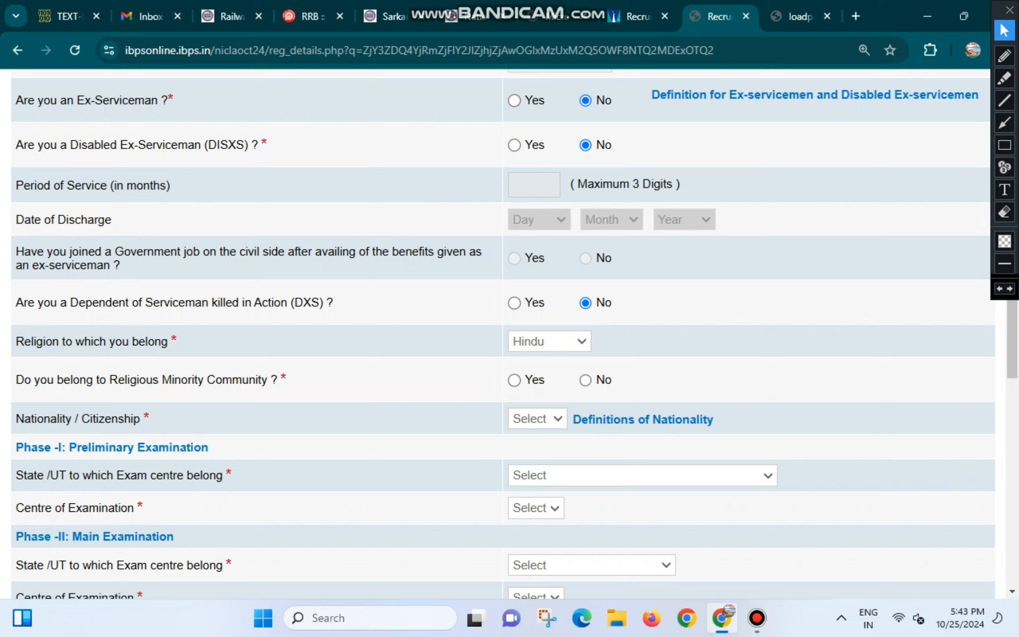
Step: Outline the Religious Minority Community question in red, and answer it No
{"action": "left_click", "coordinate": [1005, 145]}
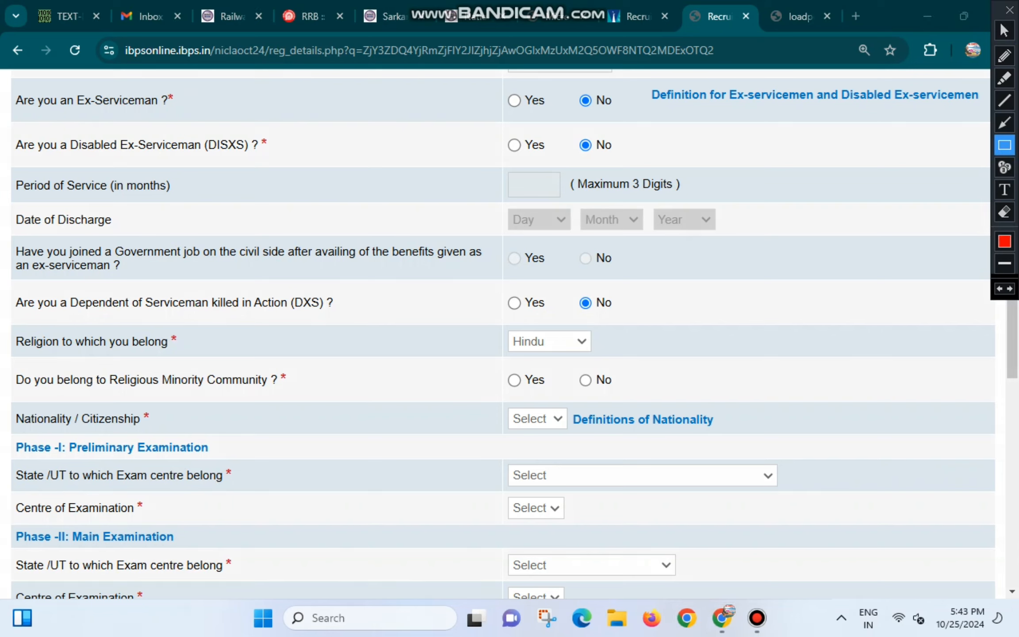
{"action": "mouse_move", "coordinate": [7, 369]}
{"action": "left_mouse_down"}
{"action": "mouse_move", "coordinate": [76, 394]}
{"action": "mouse_move", "coordinate": [146, 400]}
{"action": "mouse_move", "coordinate": [287, 394]}
{"action": "left_mouse_up"}
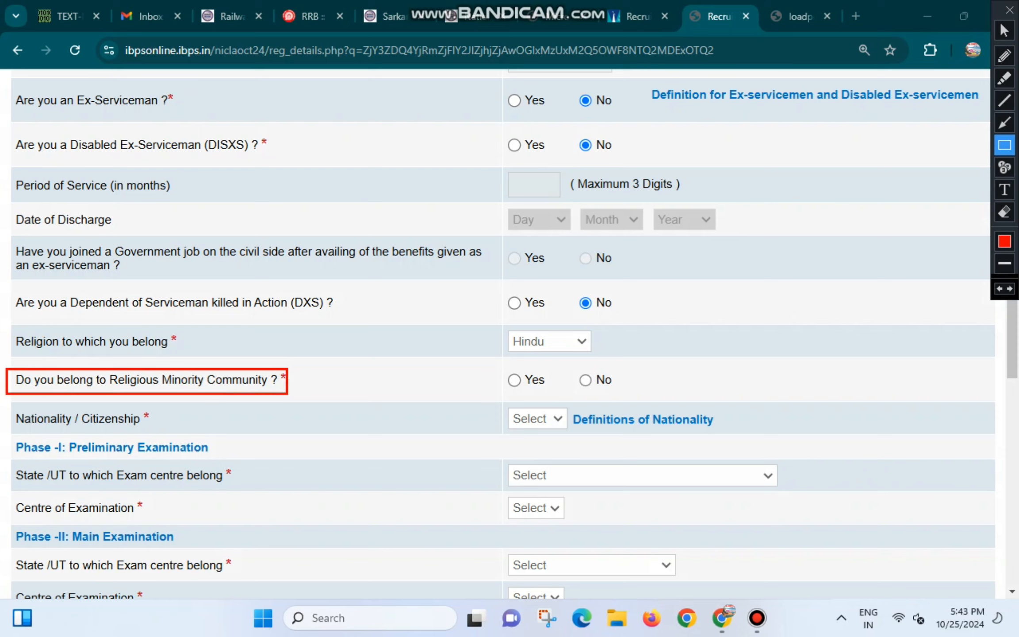
{"action": "key", "text": "Escape"}
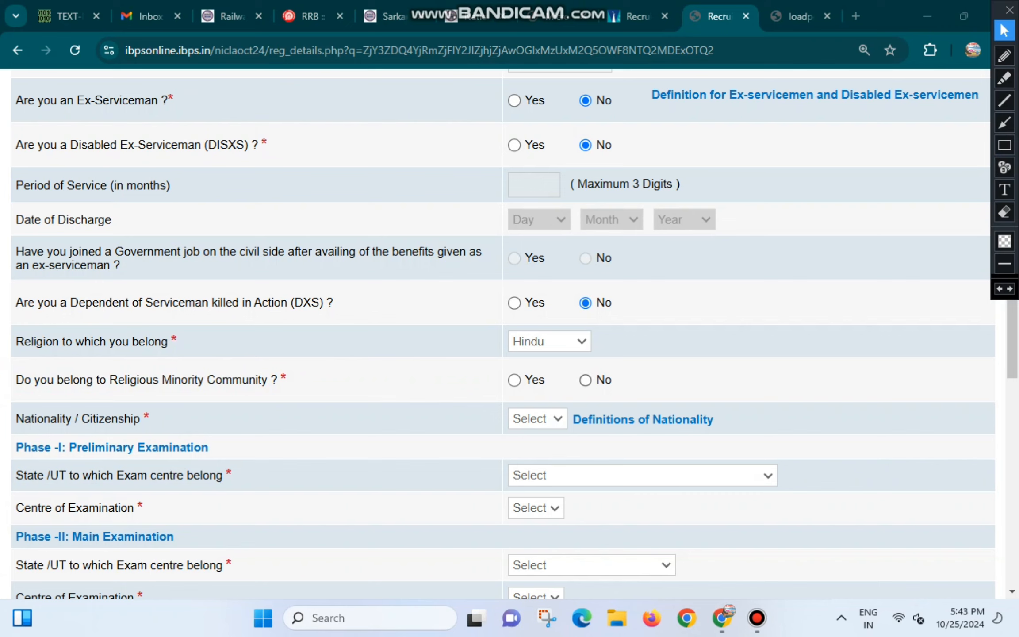
{"action": "left_click", "coordinate": [585, 381]}
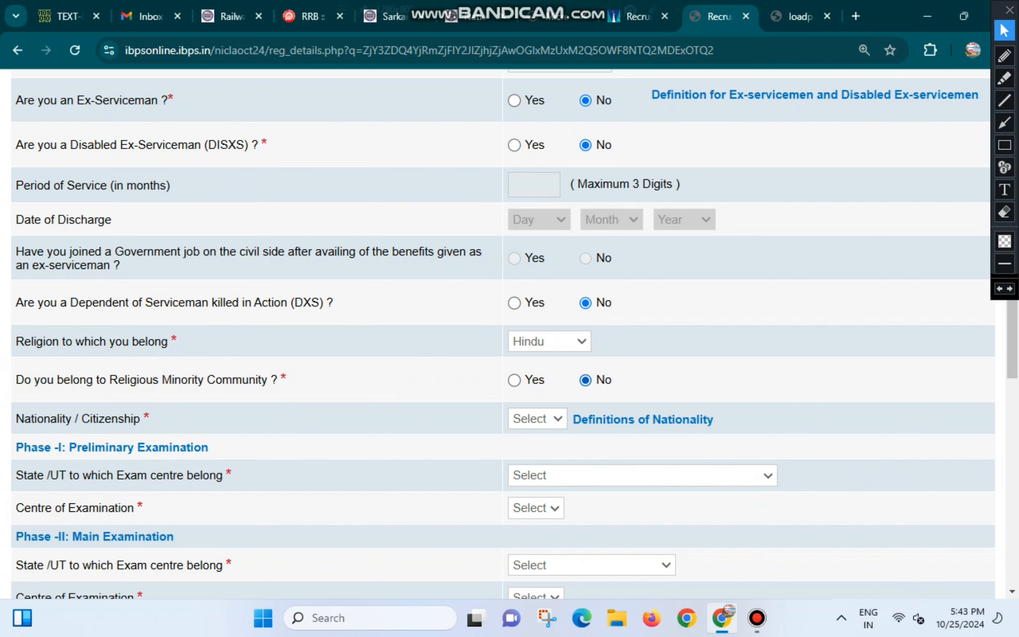
Step: Set the nationality / citizenship to Indian
{"action": "scroll", "coordinate": [500, 332], "scroll_direction": "down", "scroll_amount": 3}
{"action": "left_click", "coordinate": [537, 260]}
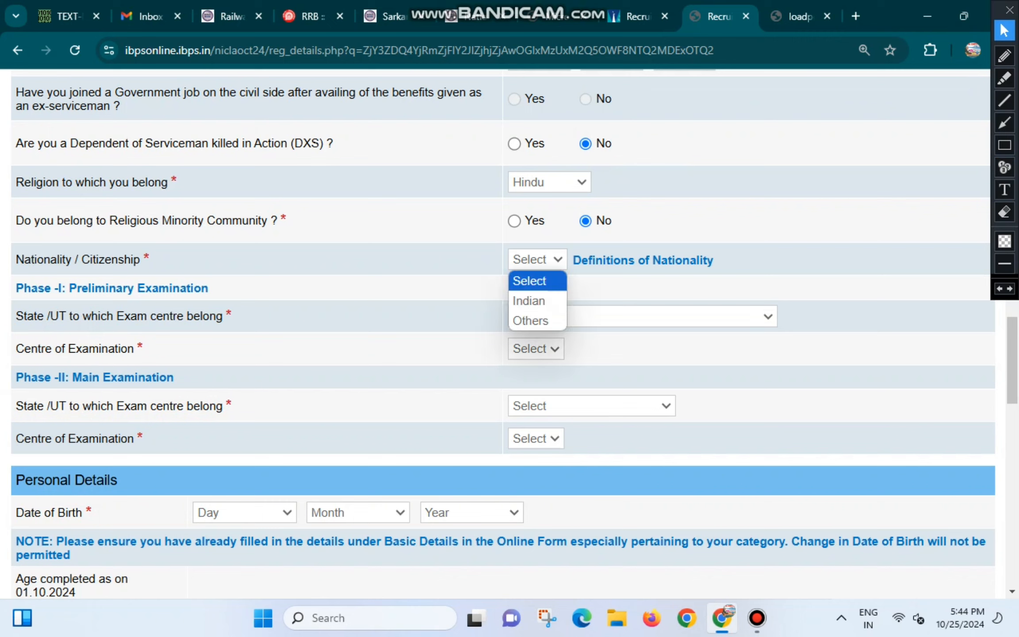
{"action": "left_click", "coordinate": [530, 298]}
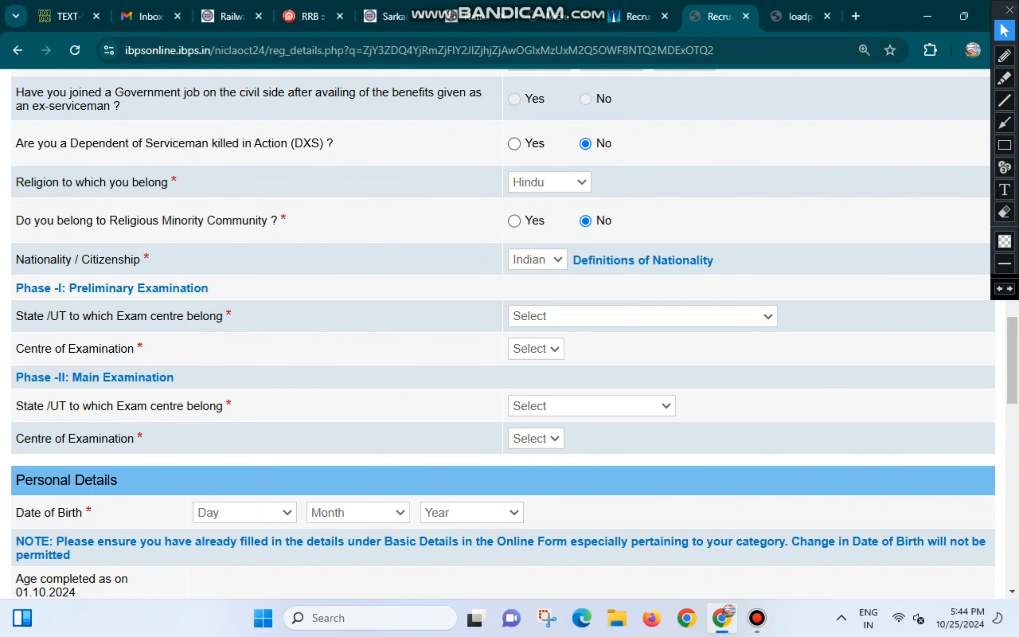
Step: Set the Phase-I Preliminary Examination state to Uttar Pradesh and its centre of examination to Lucknow
{"action": "left_click", "coordinate": [637, 316]}
{"action": "key", "text": "u"}
{"action": "key", "text": "Return"}
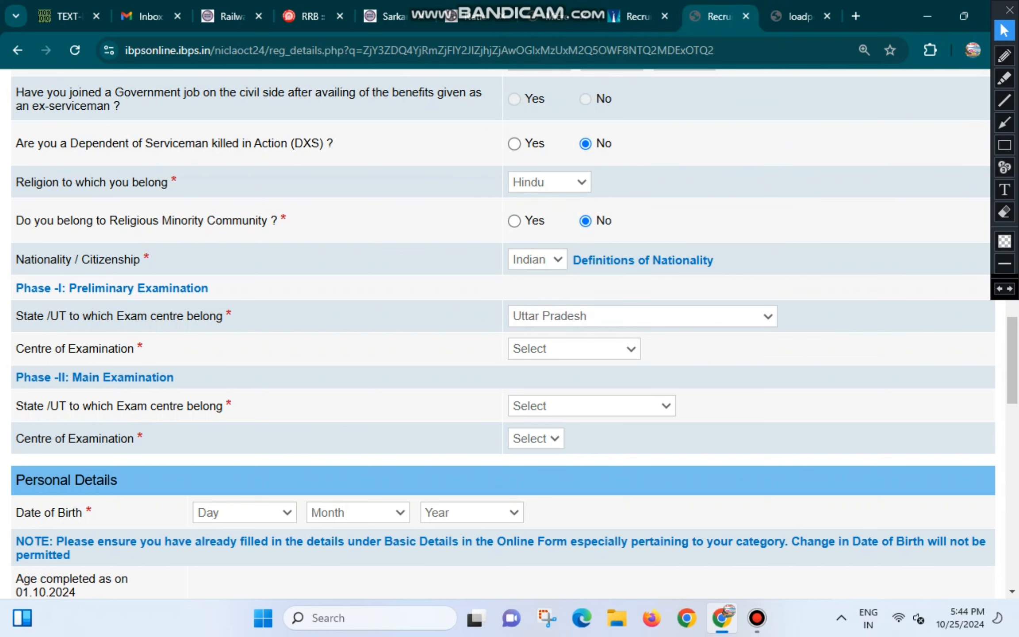
{"action": "left_click", "coordinate": [574, 349]}
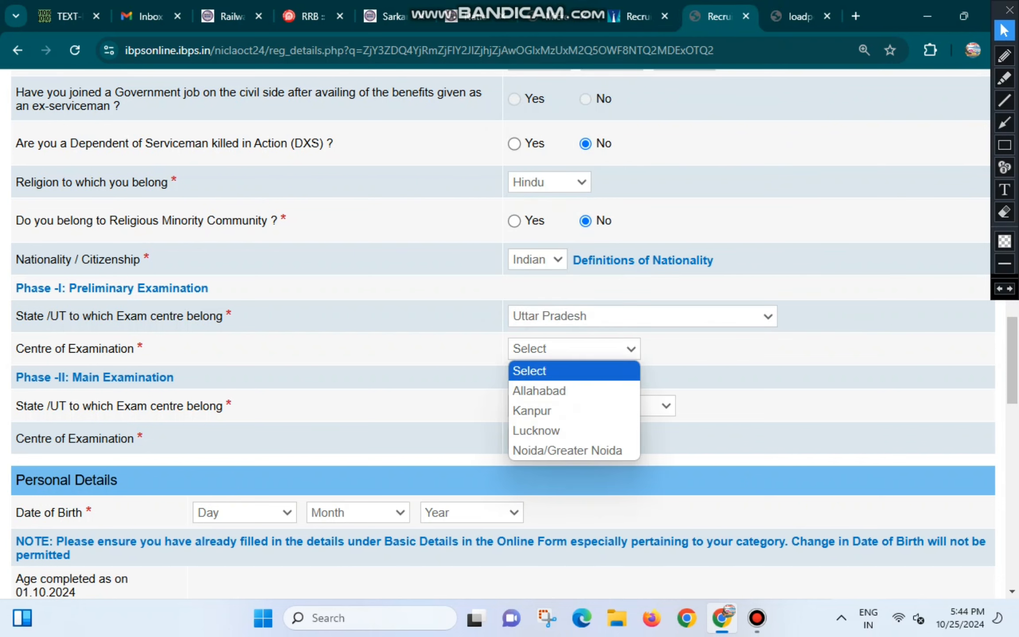
{"action": "key", "text": "Down"}
{"action": "key", "text": "Down"}
{"action": "key", "text": "Down"}
{"action": "key", "text": "Down"}
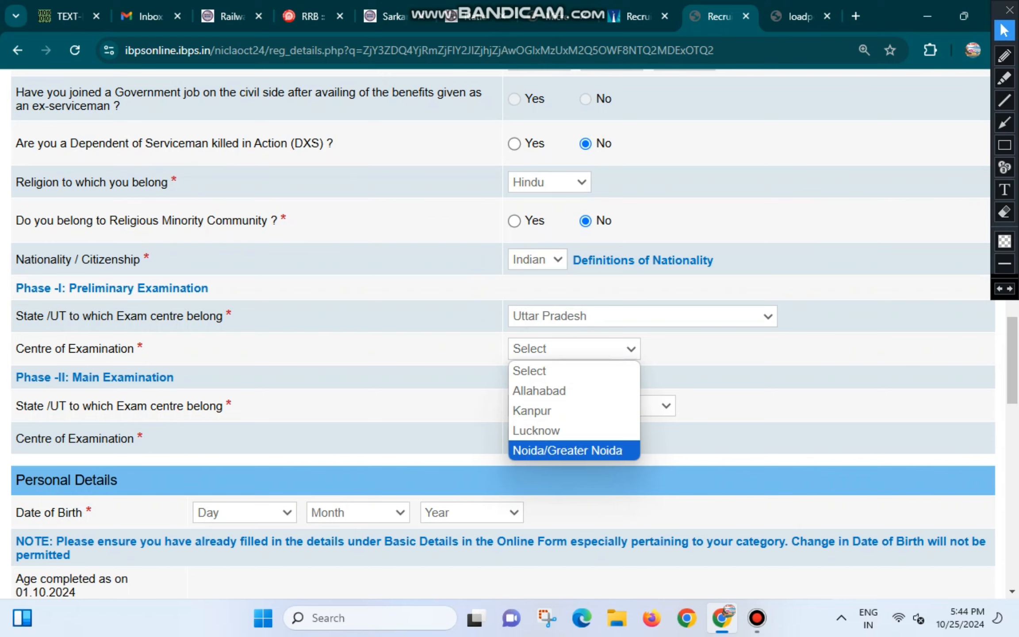
{"action": "key", "text": "Up"}
{"action": "key", "text": "Return"}
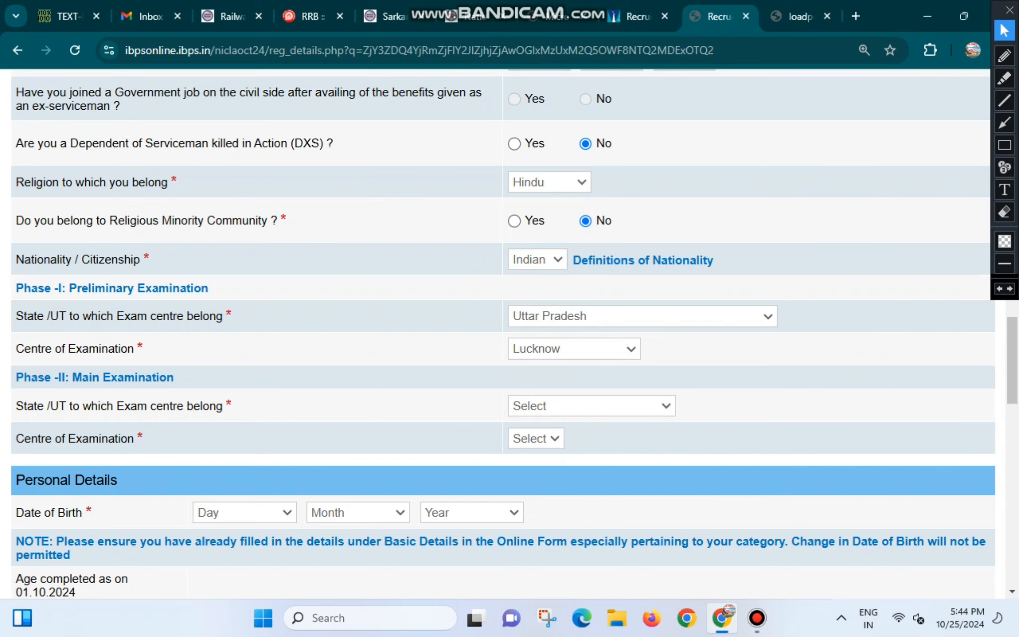
Step: Outline the Phase-II Main Examination heading and its state and centre selection fields in red
{"action": "left_click", "coordinate": [1005, 145]}
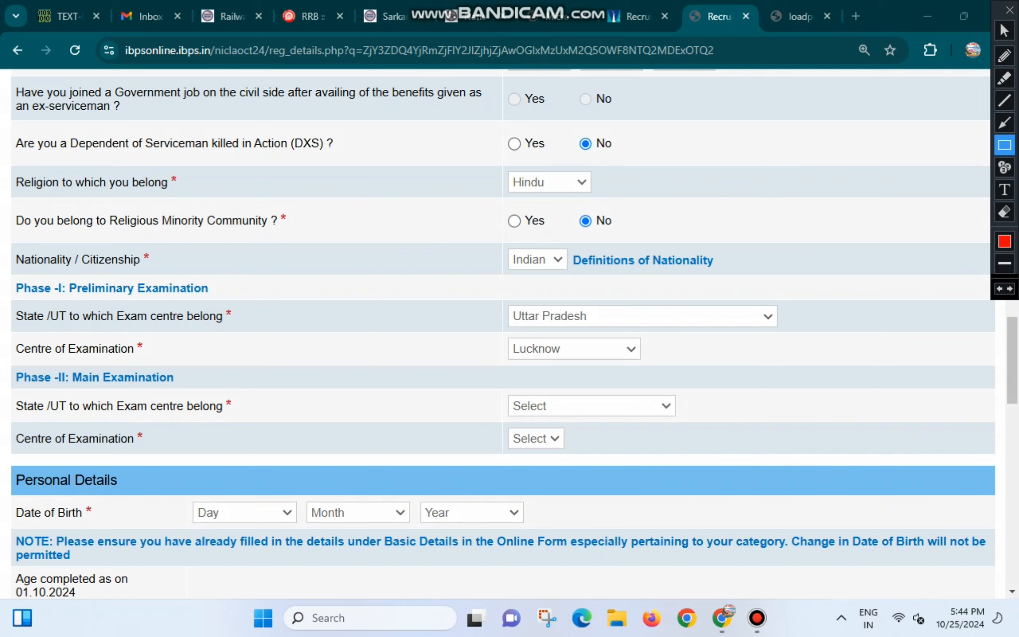
{"action": "mouse_move", "coordinate": [2, 369]}
{"action": "left_mouse_down"}
{"action": "mouse_move", "coordinate": [28, 384]}
{"action": "mouse_move", "coordinate": [182, 393]}
{"action": "left_mouse_up"}
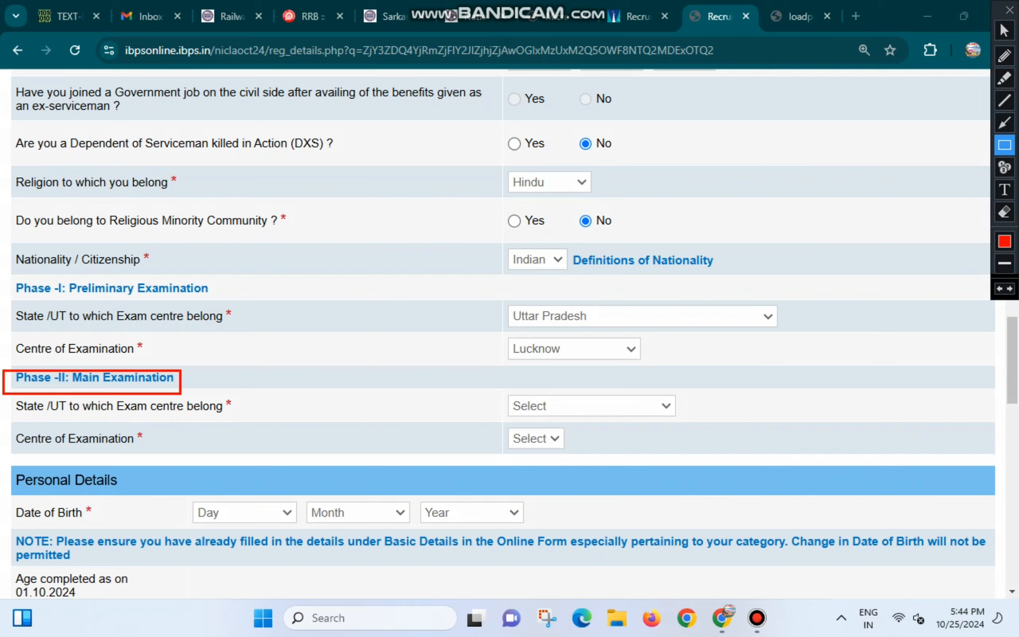
{"action": "mouse_move", "coordinate": [501, 393]}
{"action": "left_mouse_down"}
{"action": "mouse_move", "coordinate": [630, 422]}
{"action": "mouse_move", "coordinate": [687, 421]}
{"action": "left_mouse_up"}
{"action": "left_click_drag", "start_coordinate": [496, 424], "coordinate": [583, 456]}
Step: Set the Phase-II Main Examination state to Uttar Pradesh and its centre of examination to Lucknow
{"action": "left_click", "coordinate": [591, 406]}
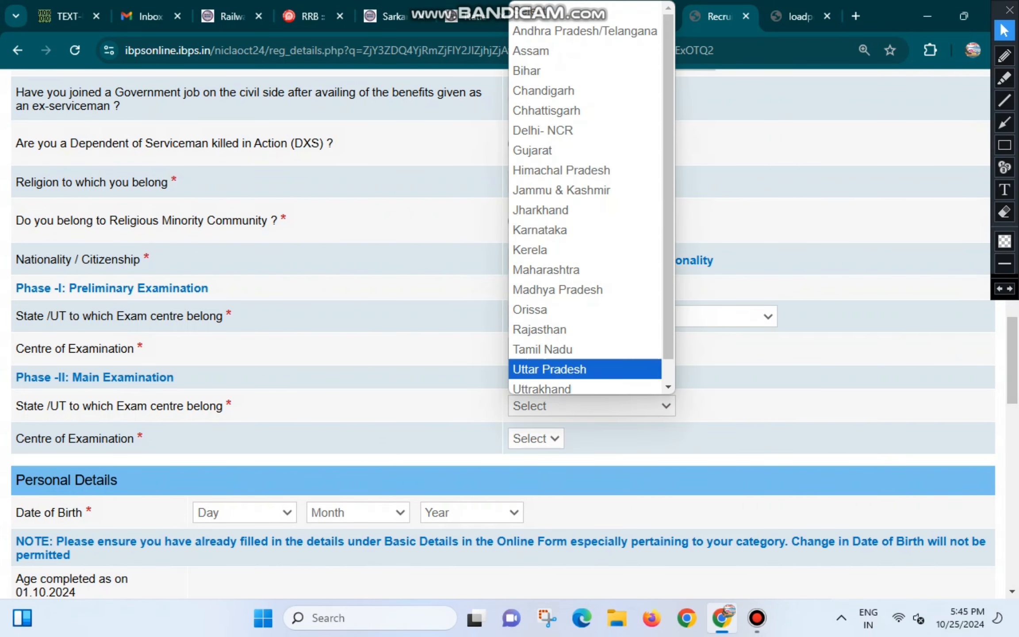
{"action": "left_click", "coordinate": [585, 364]}
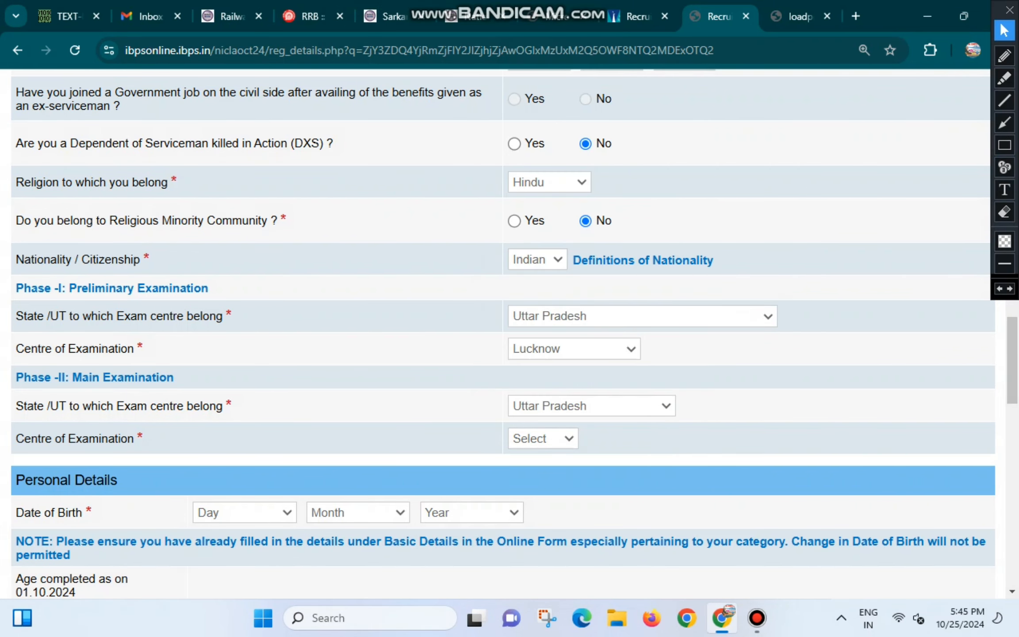
{"action": "left_click", "coordinate": [543, 439]}
{"action": "left_click", "coordinate": [535, 478]}
Step: Fill in the applicant's date of birth under Personal Details
{"action": "scroll", "coordinate": [503, 333], "scroll_direction": "down", "scroll_amount": 5}
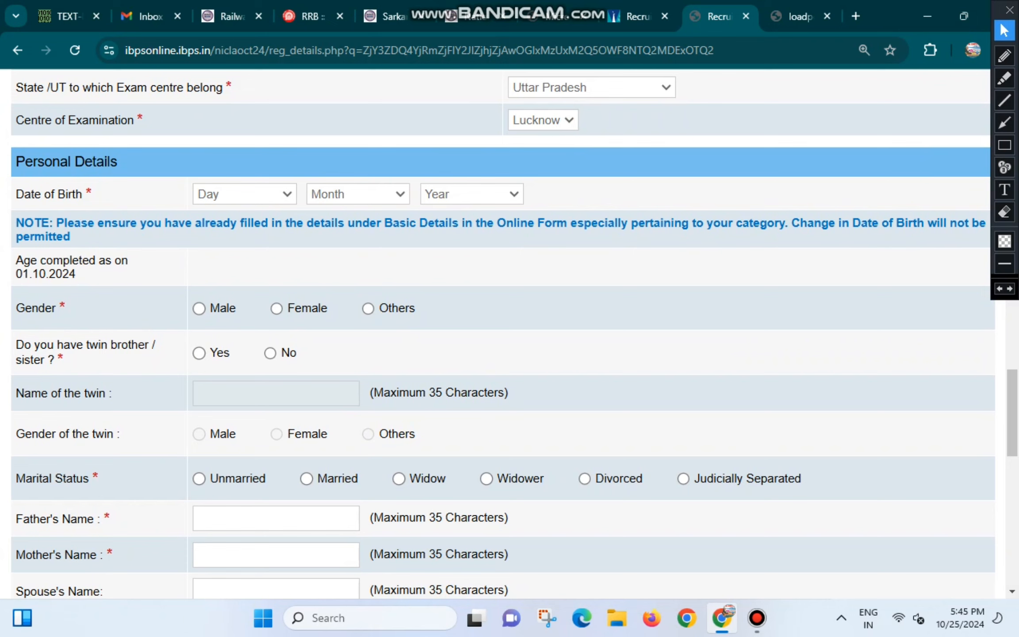
{"action": "left_click", "coordinate": [244, 194]}
{"action": "left_click", "coordinate": [239, 236]}
{"action": "left_click", "coordinate": [358, 194]}
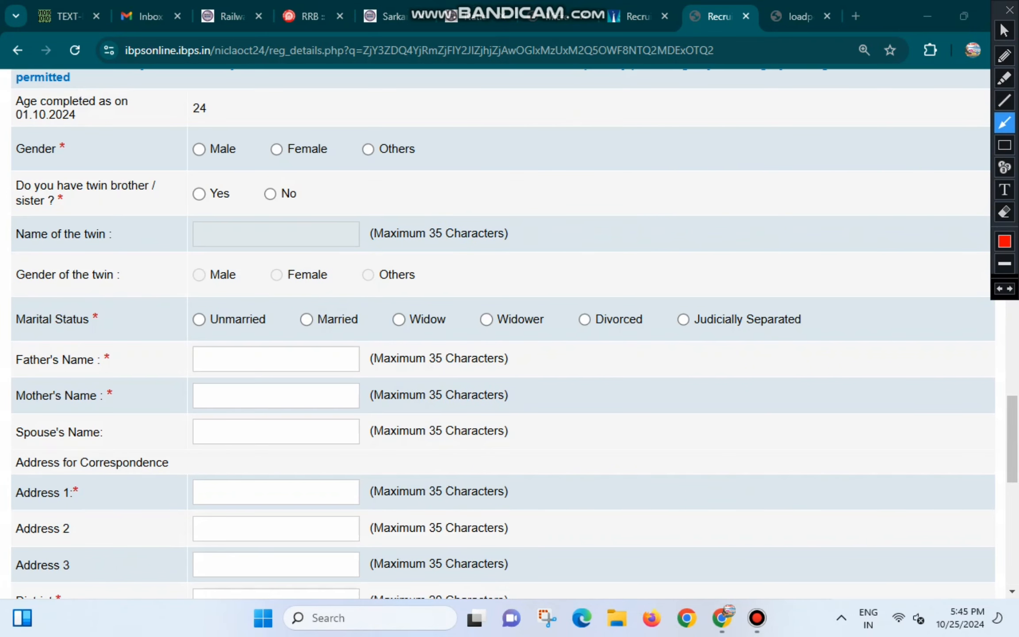
Step: Draw red arrows to the Male and Female gender options and to the twin brother / sister answer
{"action": "left_click_drag", "start_coordinate": [83, 150], "coordinate": [177, 150]}
{"action": "left_click_drag", "start_coordinate": [251, 155], "coordinate": [274, 150]}
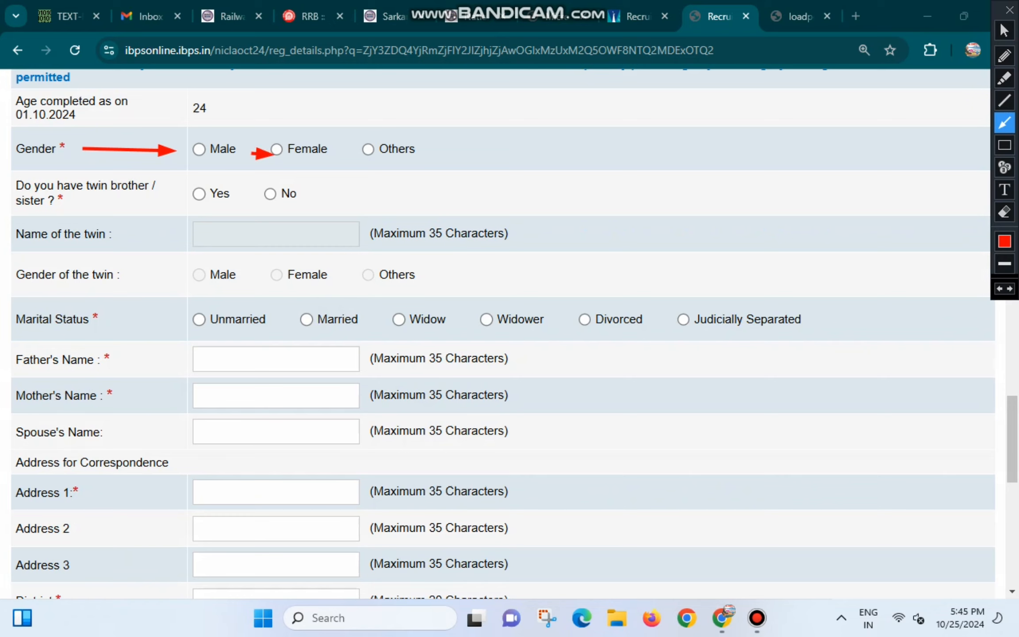
{"action": "left_click_drag", "start_coordinate": [75, 202], "coordinate": [177, 198]}
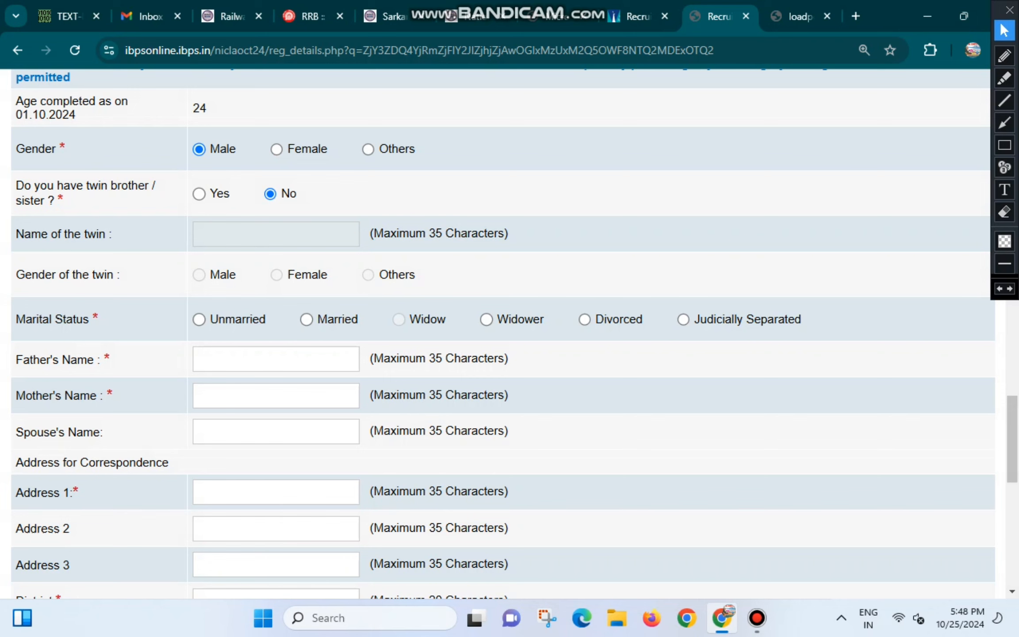
Step: Set the marital status to Unmarried
{"action": "scroll", "coordinate": [503, 334], "scroll_direction": "down", "scroll_amount": 1}
{"action": "scroll", "coordinate": [503, 334], "scroll_direction": "down", "scroll_amount": 3}
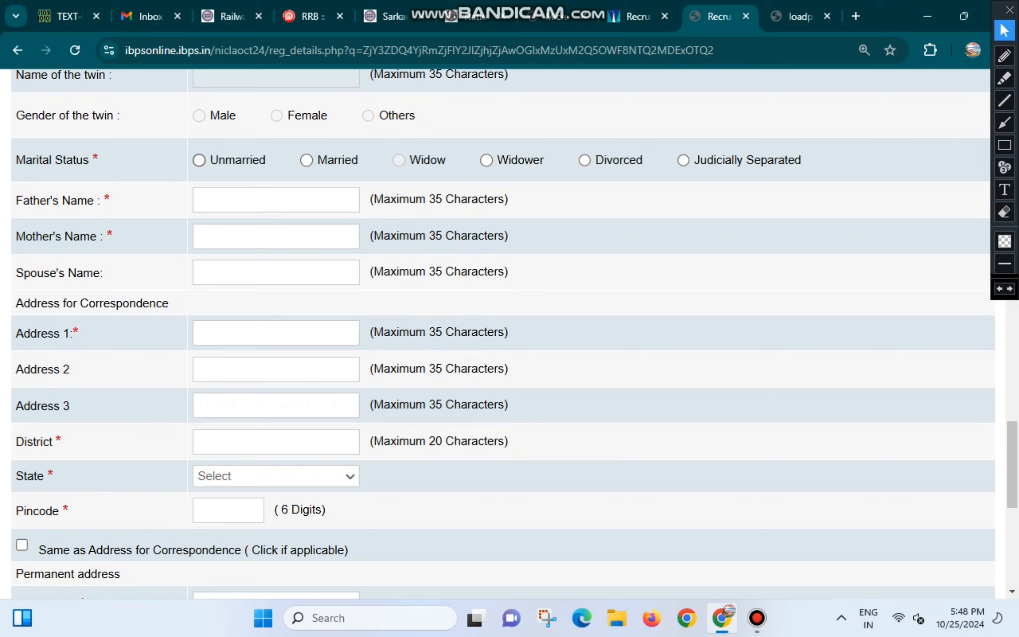
{"action": "left_click", "coordinate": [199, 160]}
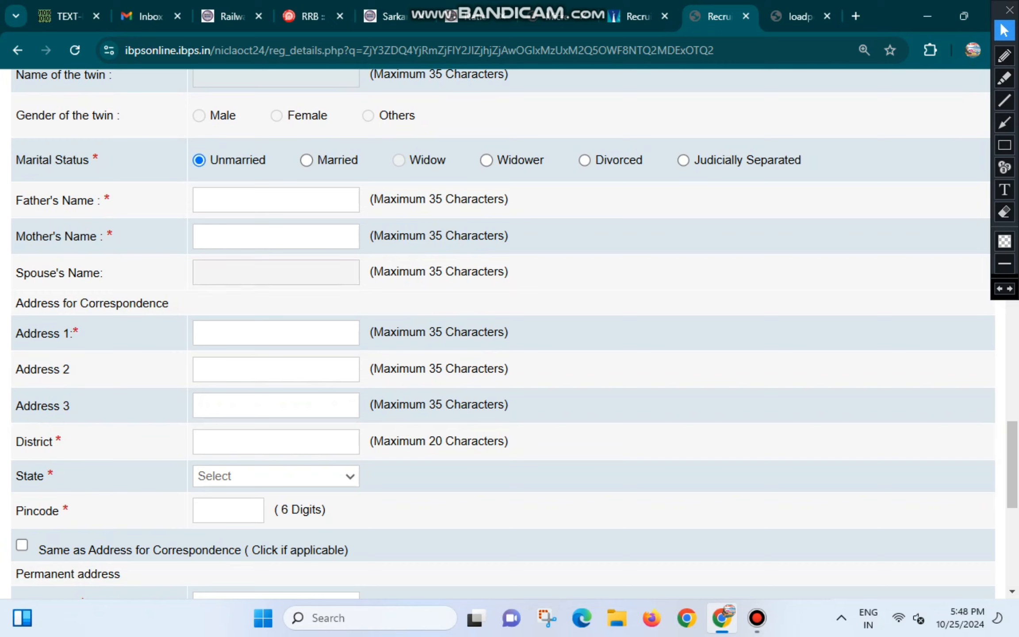
Step: Draw red arrows to the Father's Name and Mother's Name fields
{"action": "left_click", "coordinate": [1004, 123]}
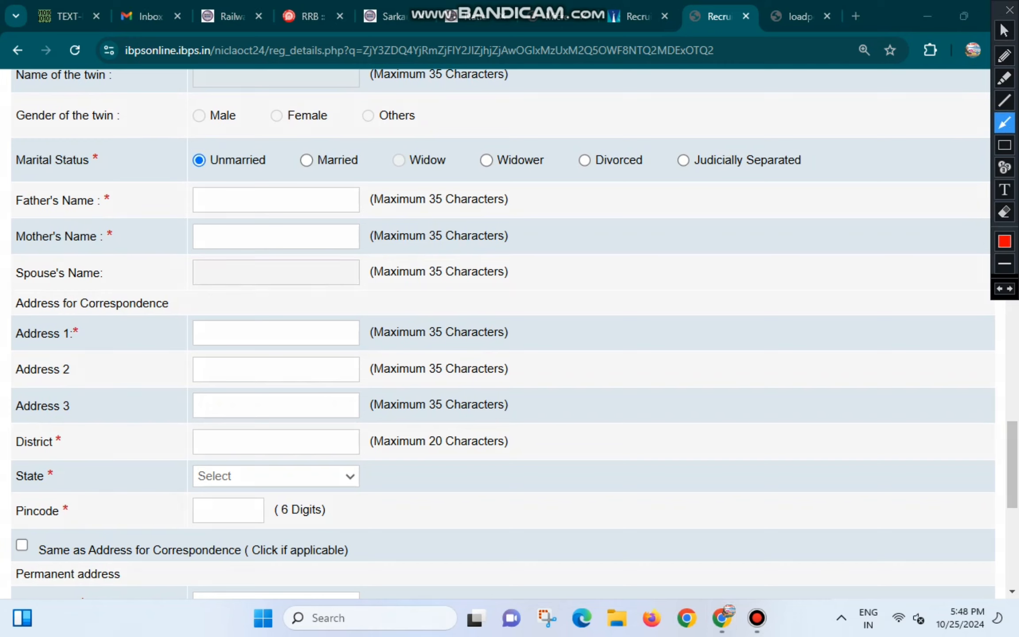
{"action": "left_click_drag", "start_coordinate": [133, 201], "coordinate": [197, 202]}
{"action": "left_click_drag", "start_coordinate": [130, 238], "coordinate": [200, 239]}
Step: Draw red arrows to the correspondence address lines, district, state and pincode fields, and to the Same as Address for Correspondence checkbox
{"action": "left_click_drag", "start_coordinate": [111, 335], "coordinate": [206, 338]}
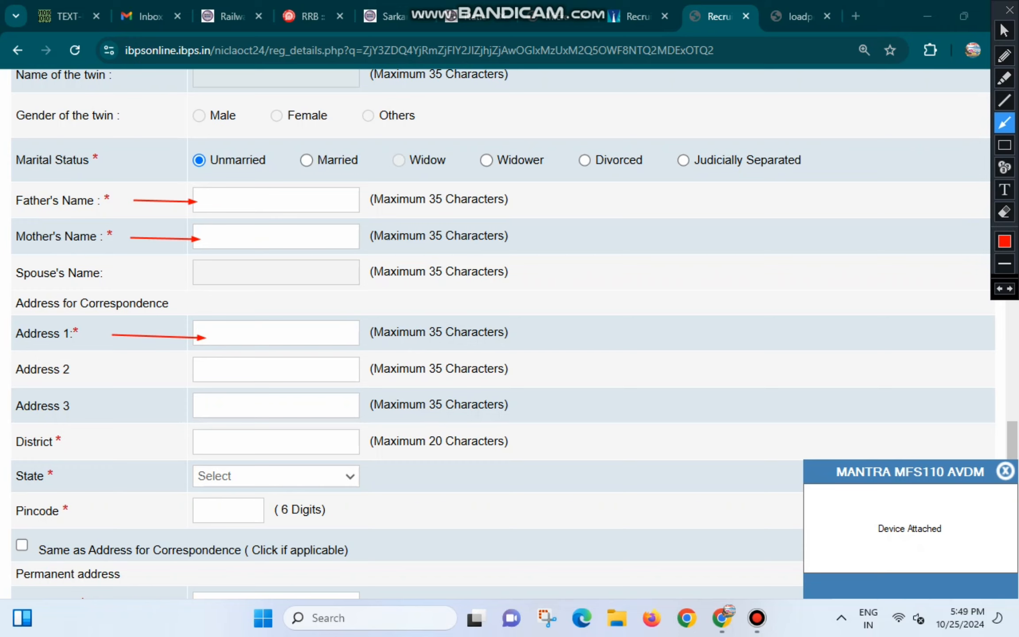
{"action": "left_click_drag", "start_coordinate": [110, 364], "coordinate": [207, 368]}
{"action": "left_click_drag", "start_coordinate": [122, 401], "coordinate": [199, 407]}
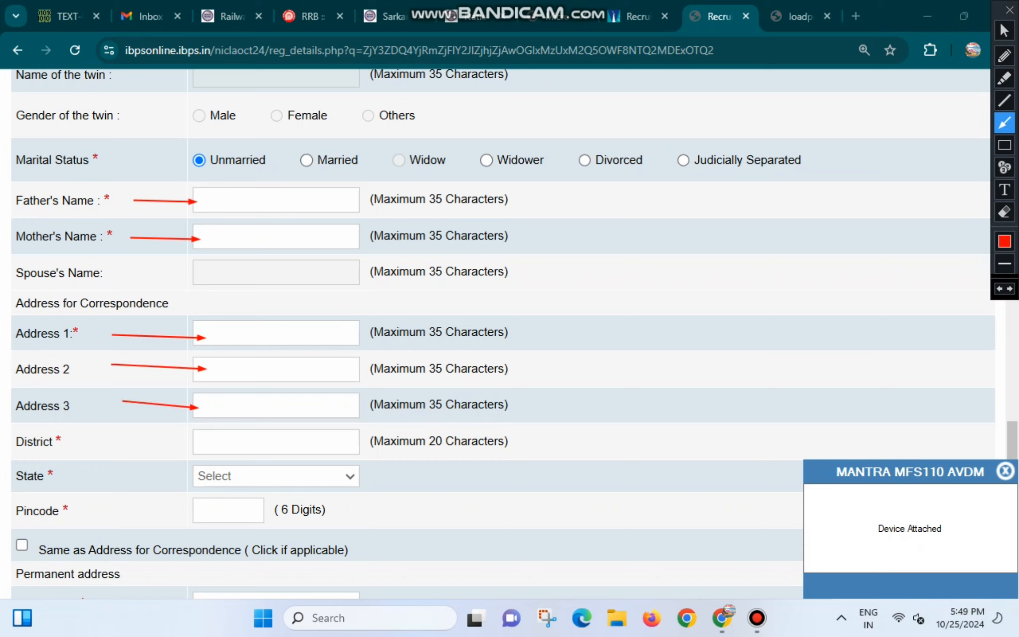
{"action": "left_click_drag", "start_coordinate": [123, 435], "coordinate": [202, 438]}
{"action": "left_click_drag", "start_coordinate": [136, 470], "coordinate": [200, 473]}
{"action": "left_click_drag", "start_coordinate": [110, 511], "coordinate": [206, 514]}
{"action": "left_click_drag", "start_coordinate": [84, 514], "coordinate": [28, 540]}
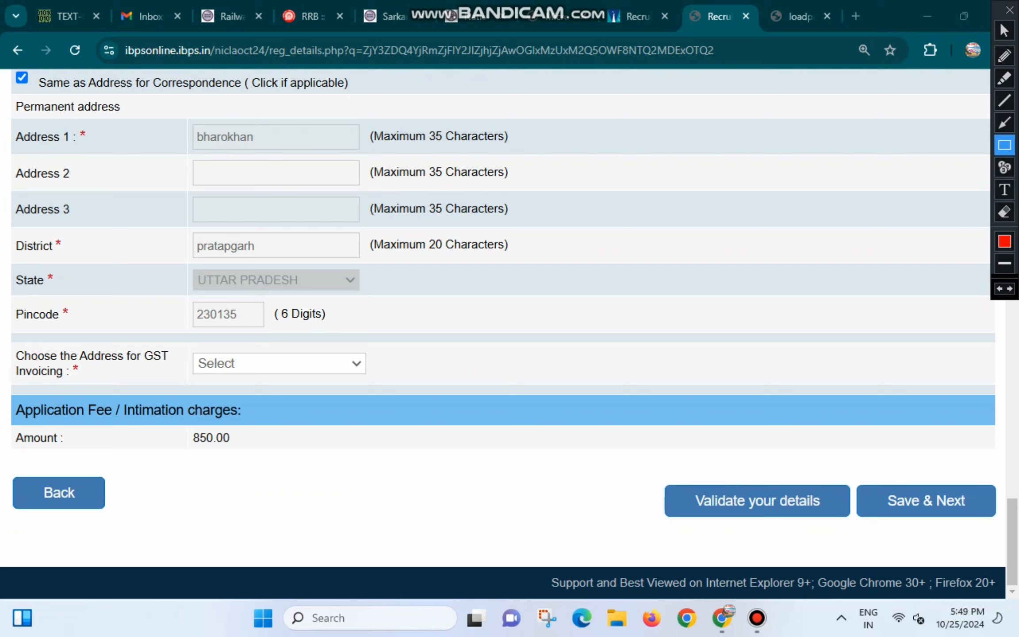
Step: Outline the GST invoicing address label in red, and choose Permanent Address for GST invoicing
{"action": "mouse_move", "coordinate": [3, 341]}
{"action": "left_mouse_down"}
{"action": "mouse_move", "coordinate": [35, 379]}
{"action": "mouse_move", "coordinate": [105, 392]}
{"action": "mouse_move", "coordinate": [178, 388]}
{"action": "left_mouse_up"}
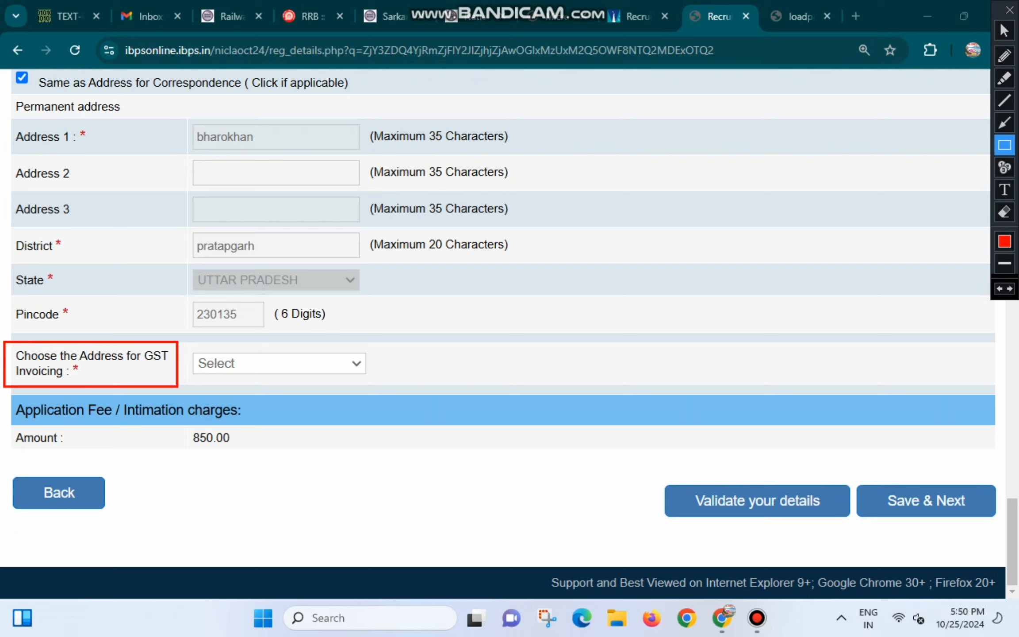
{"action": "left_click", "coordinate": [278, 363]}
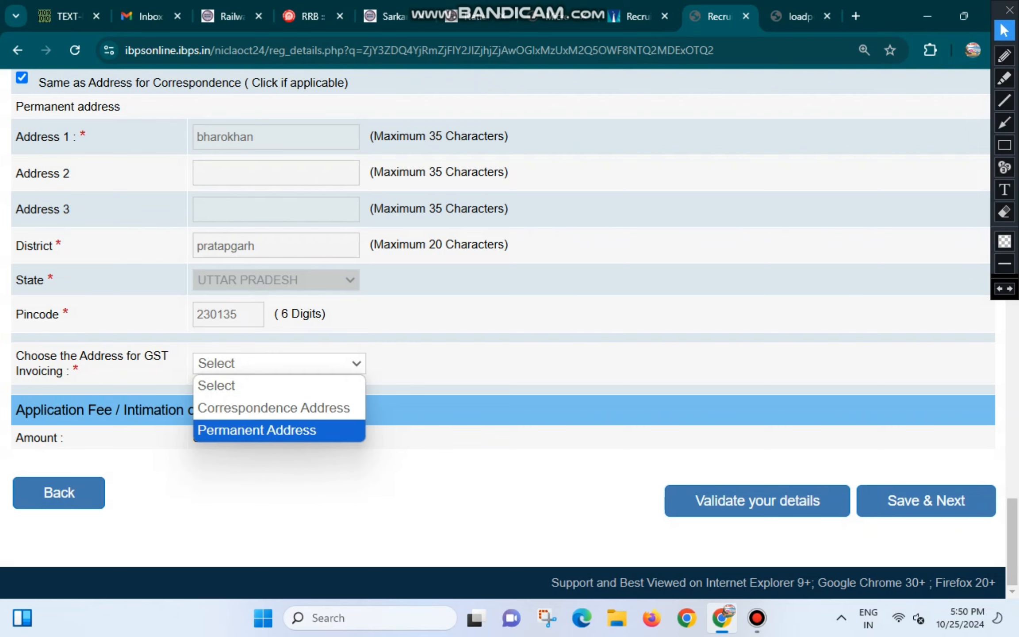
{"action": "key", "text": "Return"}
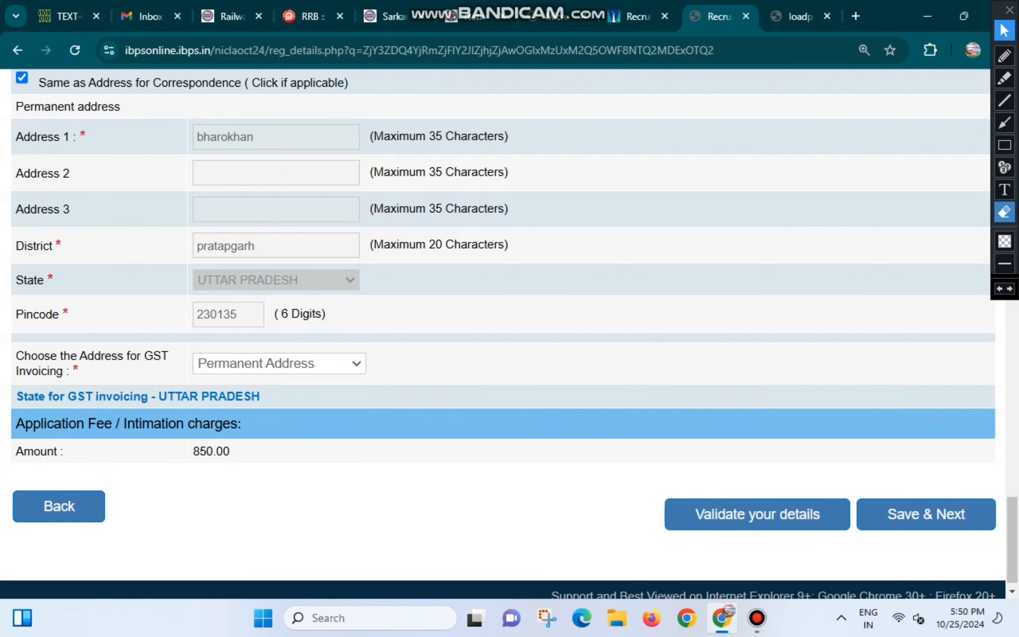
Step: Outline the Validate your details and Save & Next options in red, and validate the basic details to continue to the qualification page
{"action": "left_click", "coordinate": [1004, 145]}
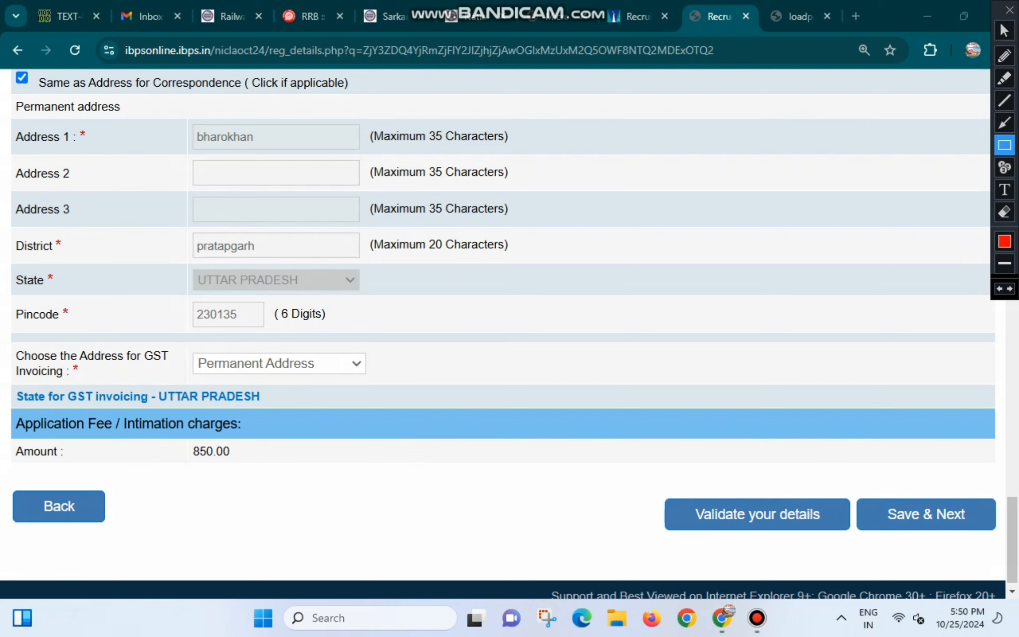
{"action": "left_click_drag", "start_coordinate": [656, 484], "coordinate": [834, 538]}
{"action": "mouse_move", "coordinate": [856, 486]}
{"action": "left_mouse_down"}
{"action": "mouse_move", "coordinate": [879, 530]}
{"action": "mouse_move", "coordinate": [984, 539]}
{"action": "left_mouse_up"}
{"action": "key", "text": "Escape"}
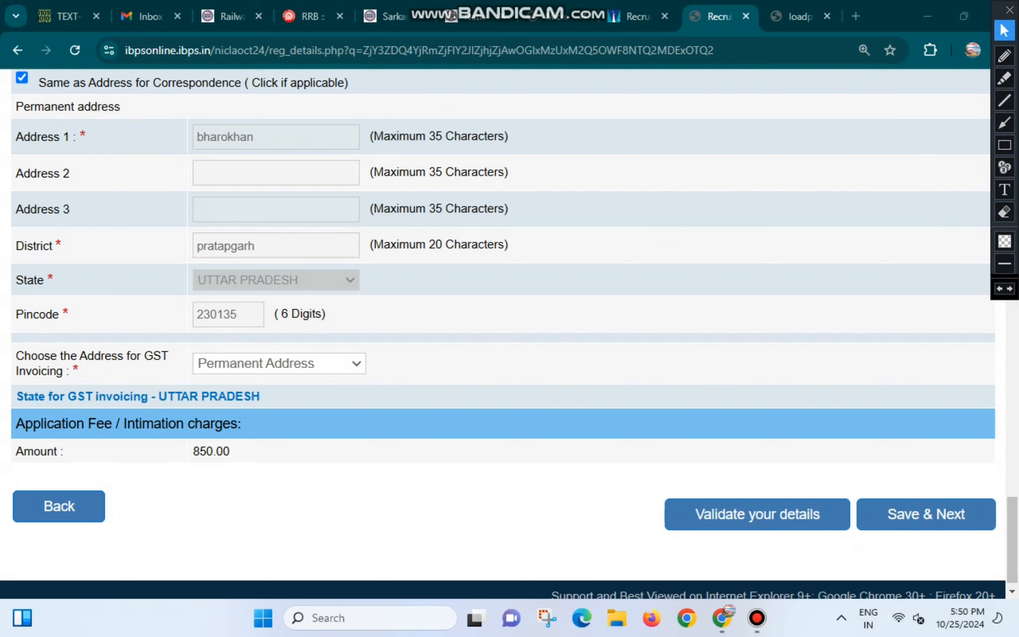
{"action": "left_click", "coordinate": [758, 514]}
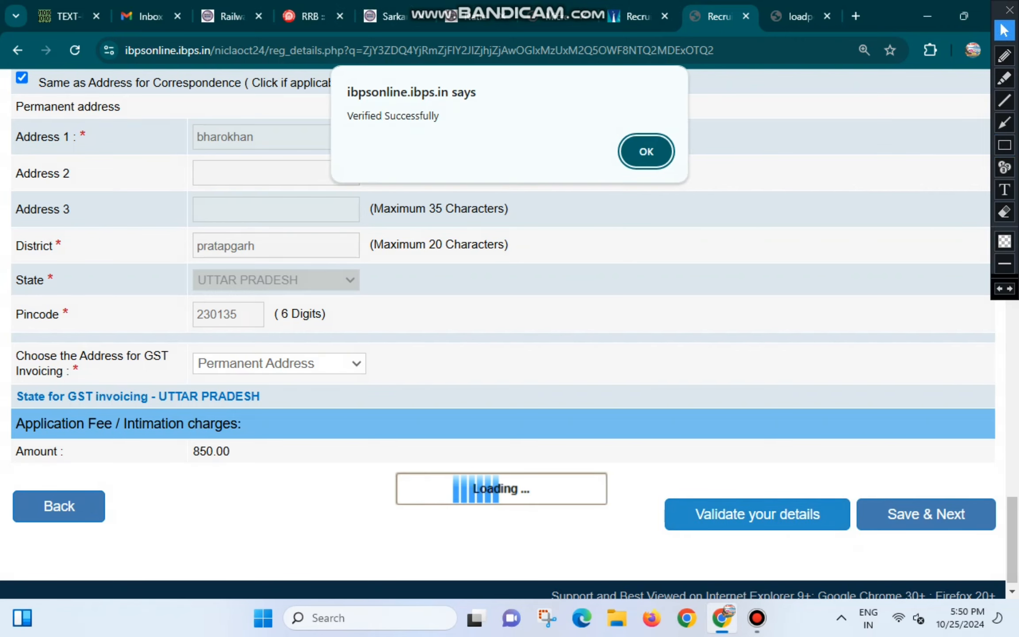
{"action": "key", "text": "Return"}
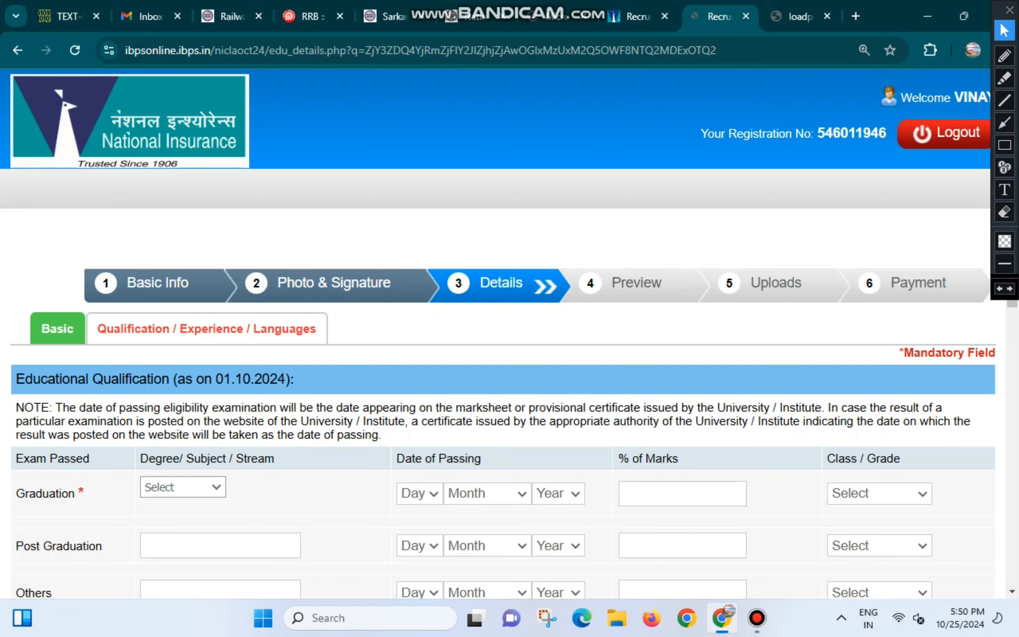
Step: Set the Graduation degree / subject / stream to Science in the educational qualification table
{"action": "scroll", "coordinate": [509, 354], "scroll_direction": "down", "scroll_amount": 2}
{"action": "scroll", "coordinate": [509, 332], "scroll_direction": "down", "scroll_amount": 1}
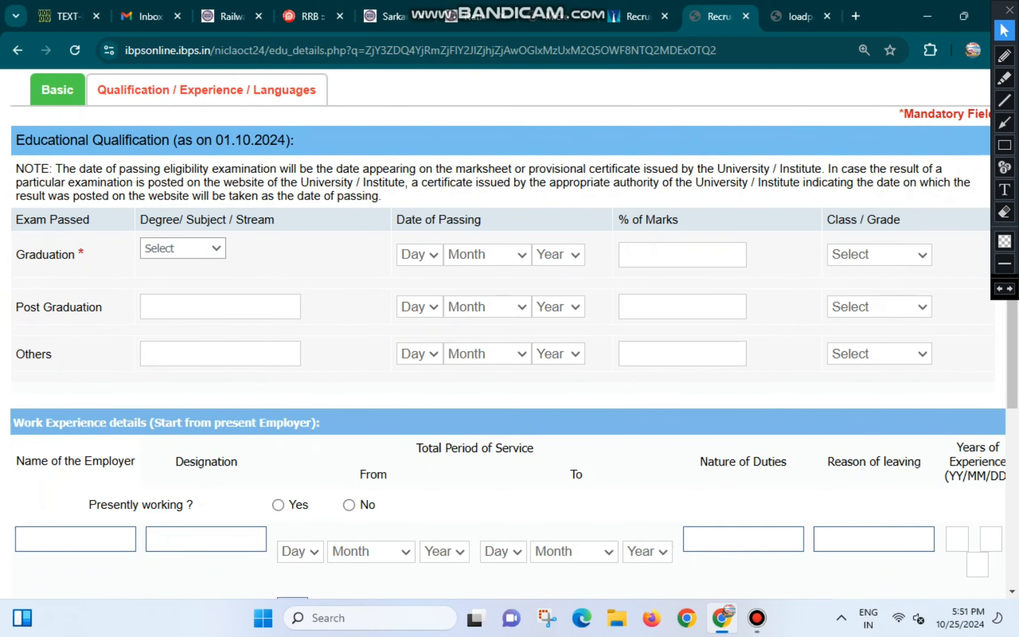
{"action": "left_click", "coordinate": [182, 248]}
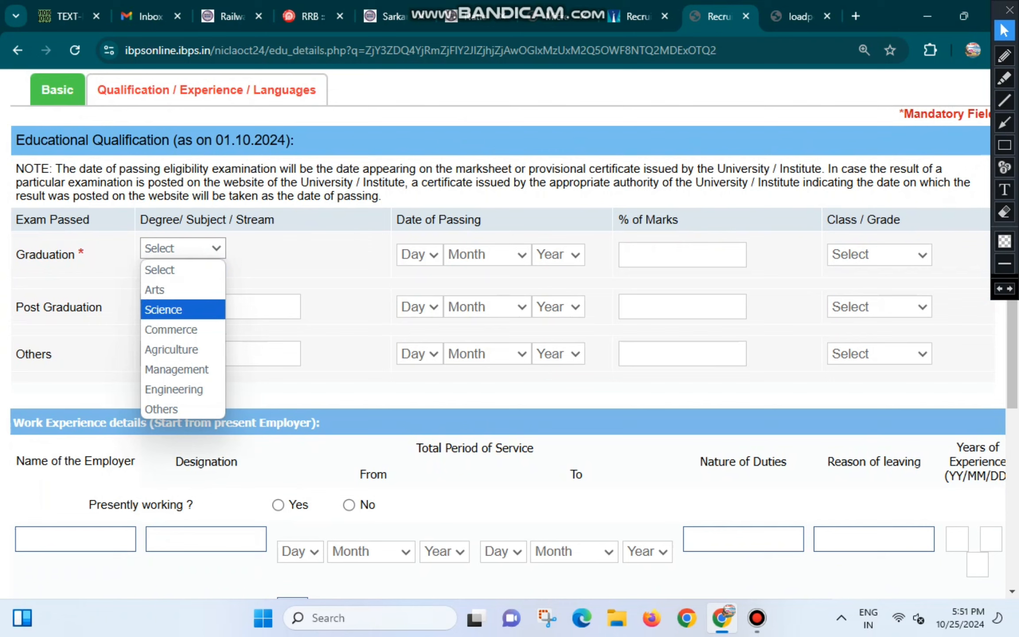
{"action": "key", "text": "Down"}
{"action": "key", "text": "Down"}
{"action": "key", "text": "Down"}
{"action": "key", "text": "Down"}
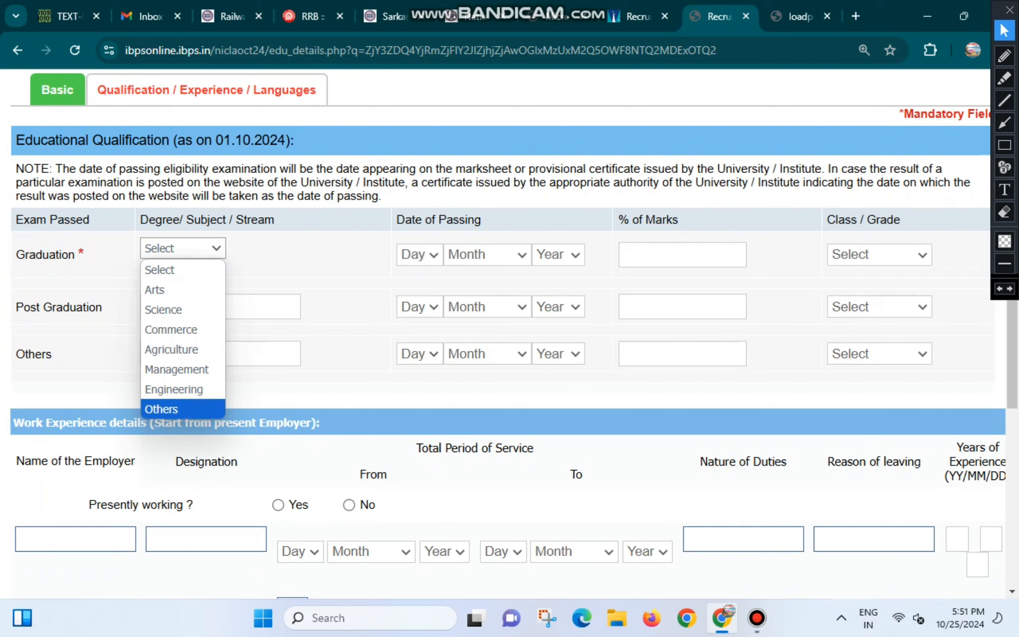
{"action": "key", "text": "Up"}
{"action": "key", "text": "Up"}
{"action": "key", "text": "Up"}
{"action": "key", "text": "Up"}
{"action": "key", "text": "Up"}
{"action": "key", "text": "Return"}
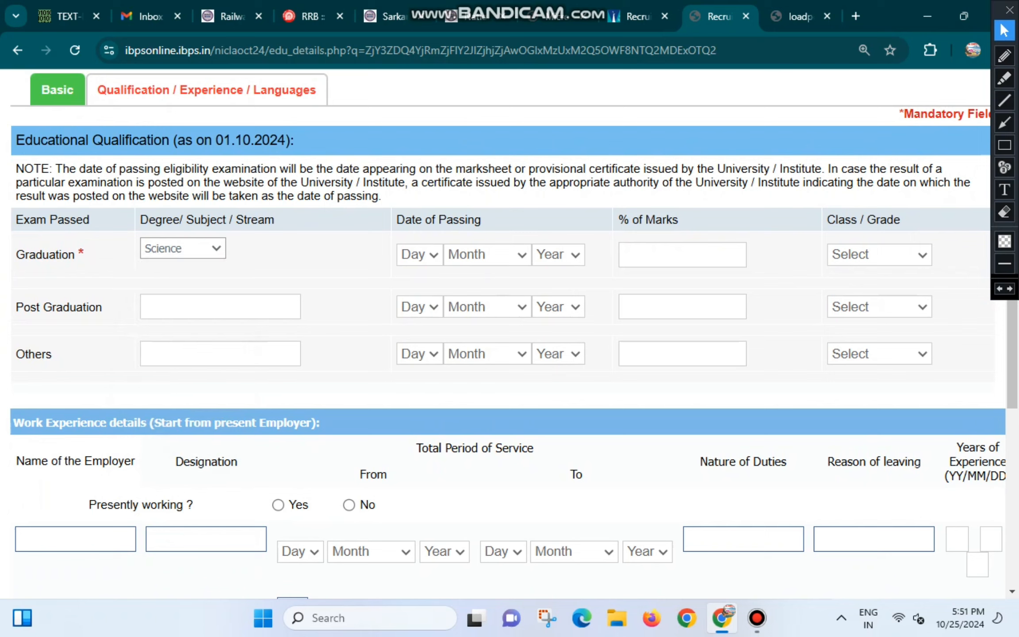
Step: Complete the Graduation row with passing date 05 June 2020, 75.00 % of marks and First Class as the grade
{"action": "left_click", "coordinate": [420, 255]}
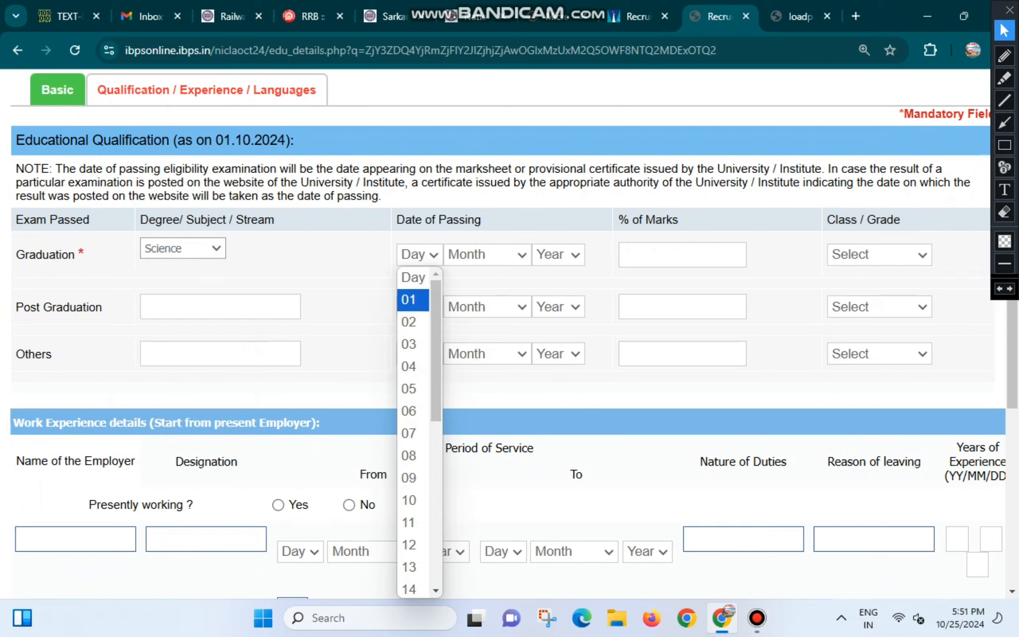
{"action": "key", "text": "Escape"}
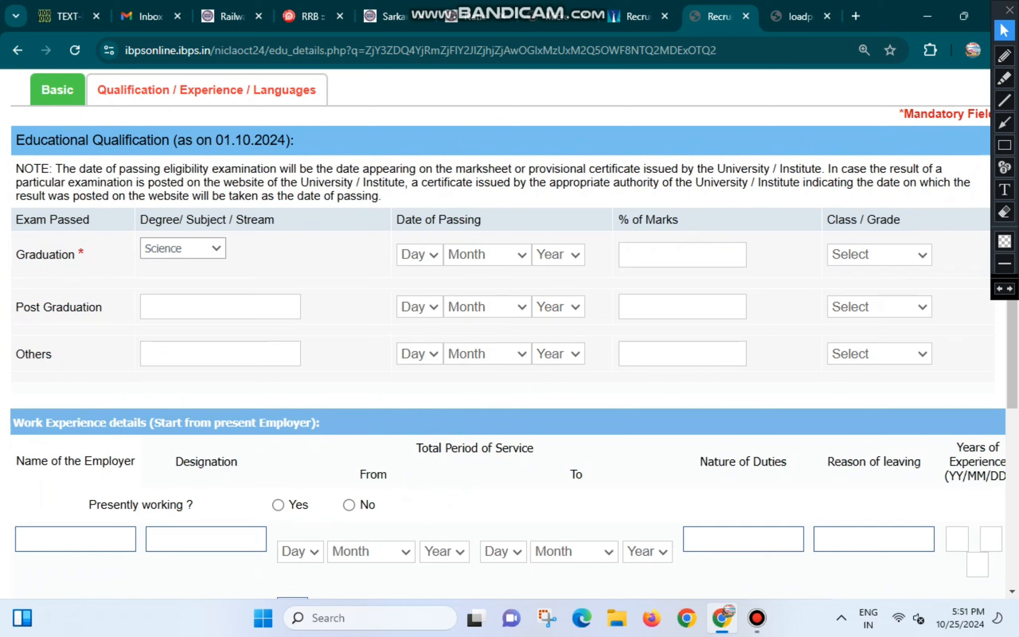
{"action": "key", "text": "Tab"}
{"action": "key", "text": "alt+Down"}
{"action": "key", "text": "Down"}
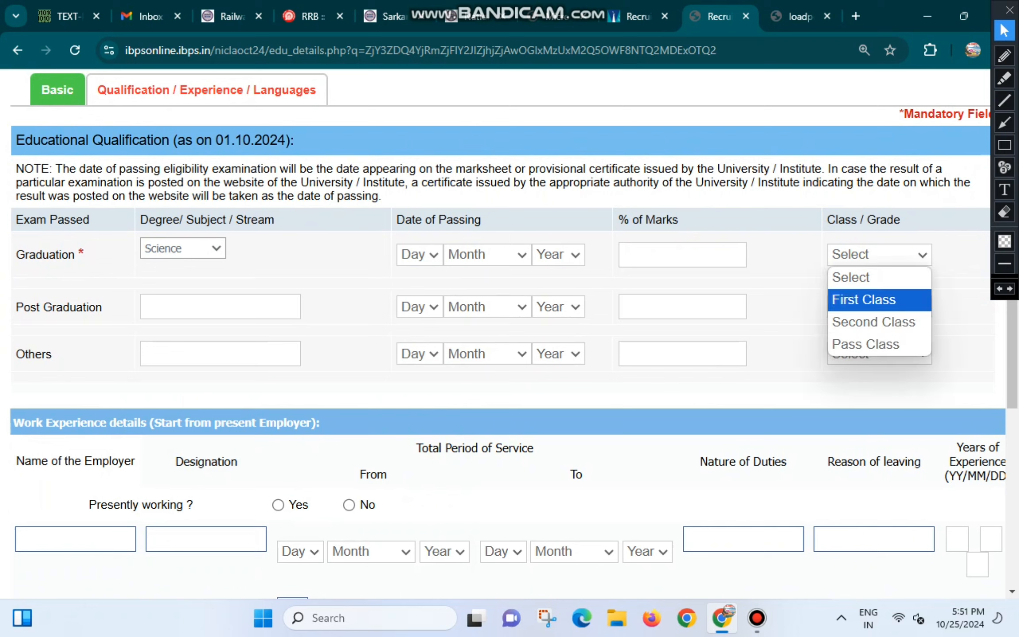
{"action": "key", "text": "Return"}
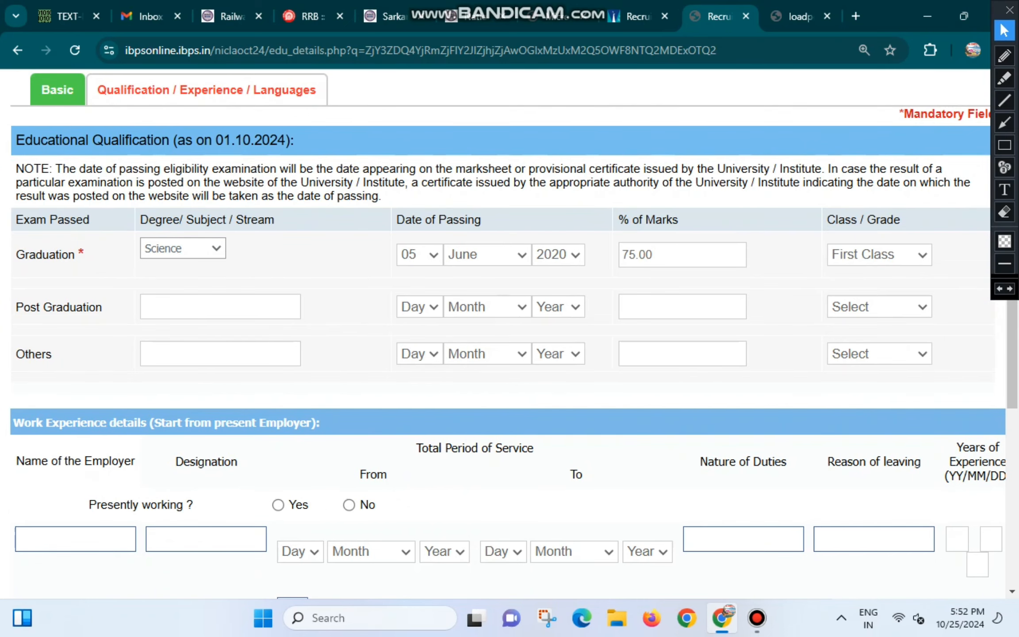
Step: Outline the Work Experience details heading in red, and clear the outline
{"action": "scroll", "coordinate": [509, 332], "scroll_direction": "down", "scroll_amount": 5}
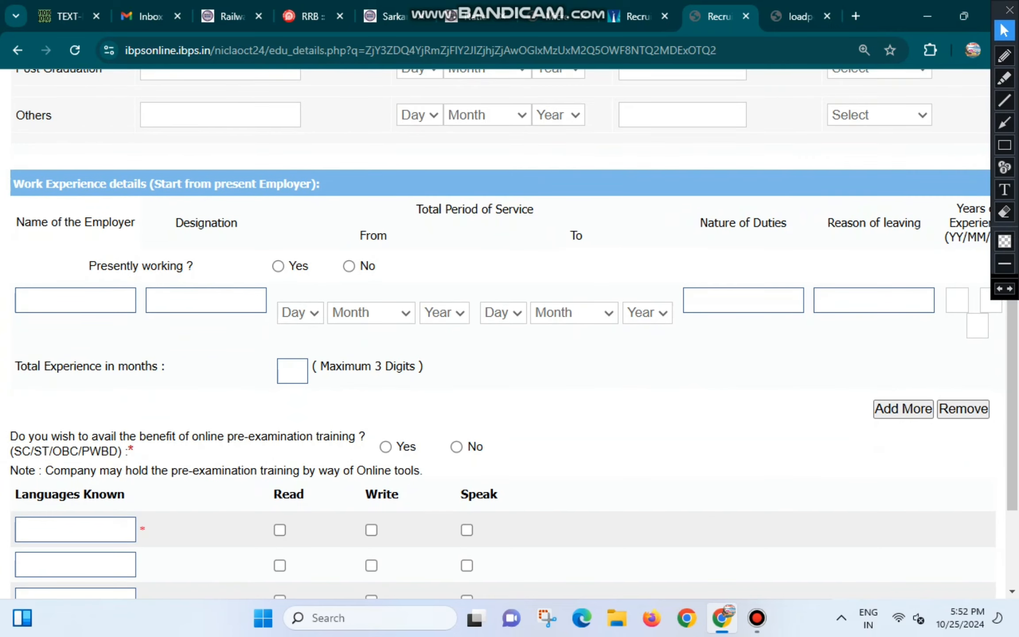
{"action": "left_click", "coordinate": [1004, 145]}
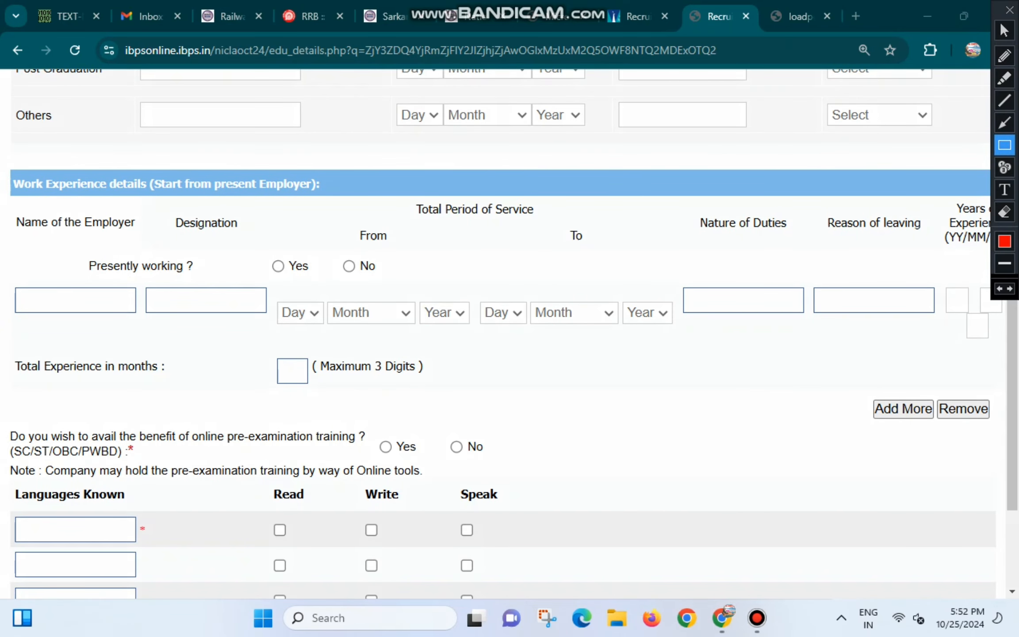
{"action": "mouse_move", "coordinate": [1, 166]}
{"action": "left_mouse_down"}
{"action": "mouse_move", "coordinate": [97, 205]}
{"action": "mouse_move", "coordinate": [332, 205]}
{"action": "left_mouse_up"}
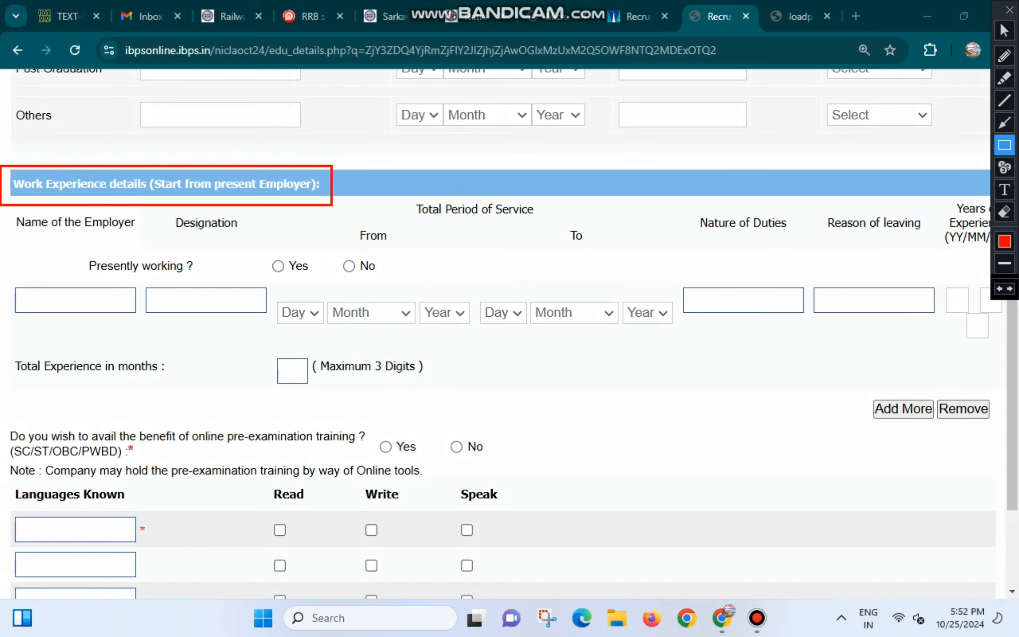
{"action": "left_click", "coordinate": [1005, 30]}
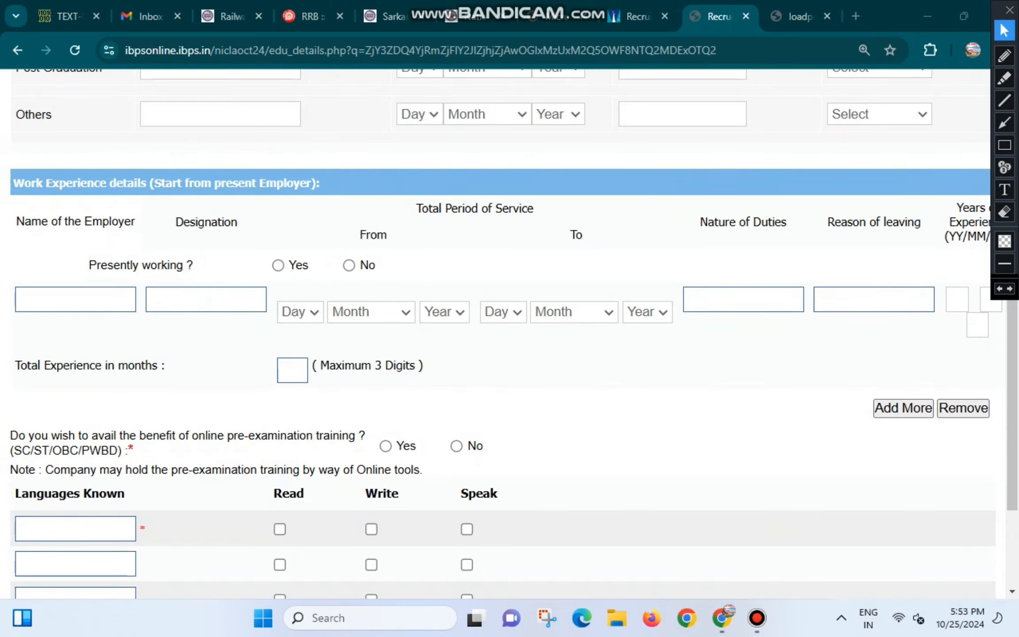
Step: Outline the online pre-examination training question in red, clear the outline, and answer the question Yes
{"action": "scroll", "coordinate": [500, 354], "scroll_direction": "down", "scroll_amount": 3}
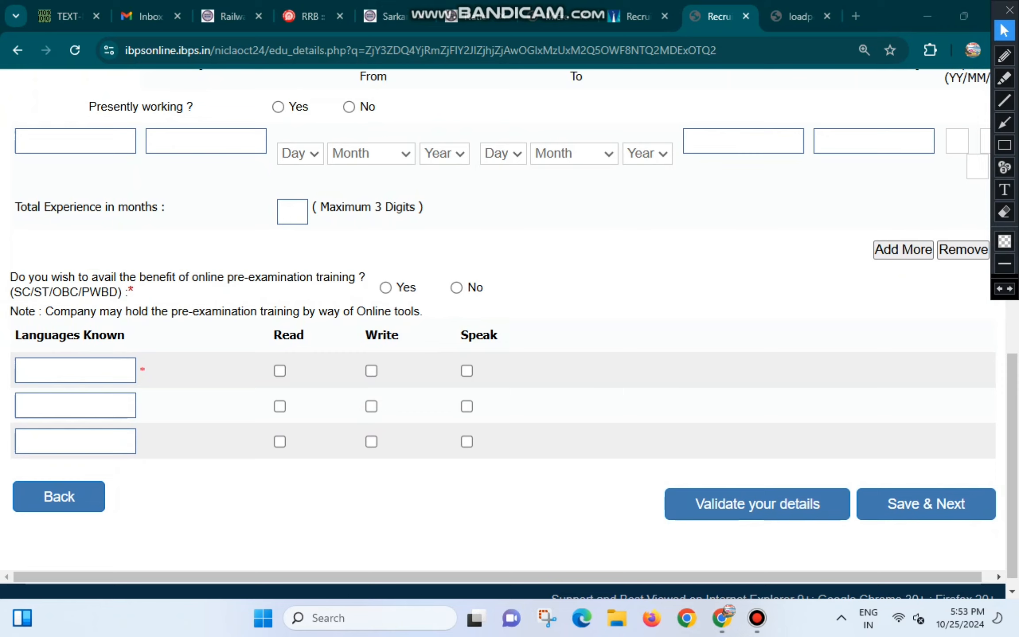
{"action": "left_click", "coordinate": [1005, 144]}
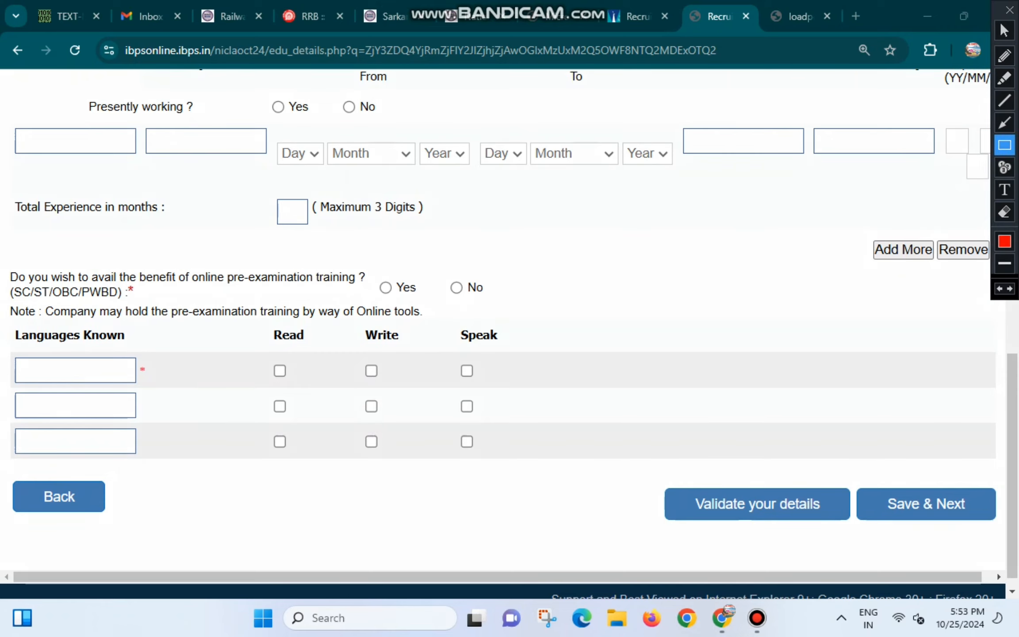
{"action": "mouse_move", "coordinate": [1, 263]}
{"action": "left_mouse_down"}
{"action": "mouse_move", "coordinate": [12, 282]}
{"action": "mouse_move", "coordinate": [109, 299]}
{"action": "mouse_move", "coordinate": [371, 300]}
{"action": "left_mouse_up"}
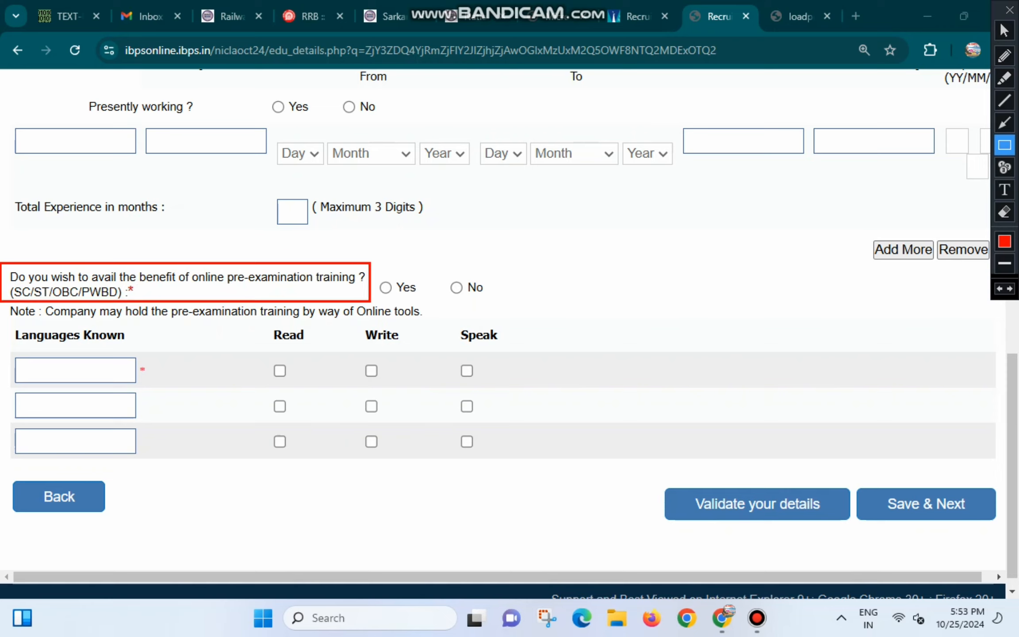
{"action": "key", "text": "Escape"}
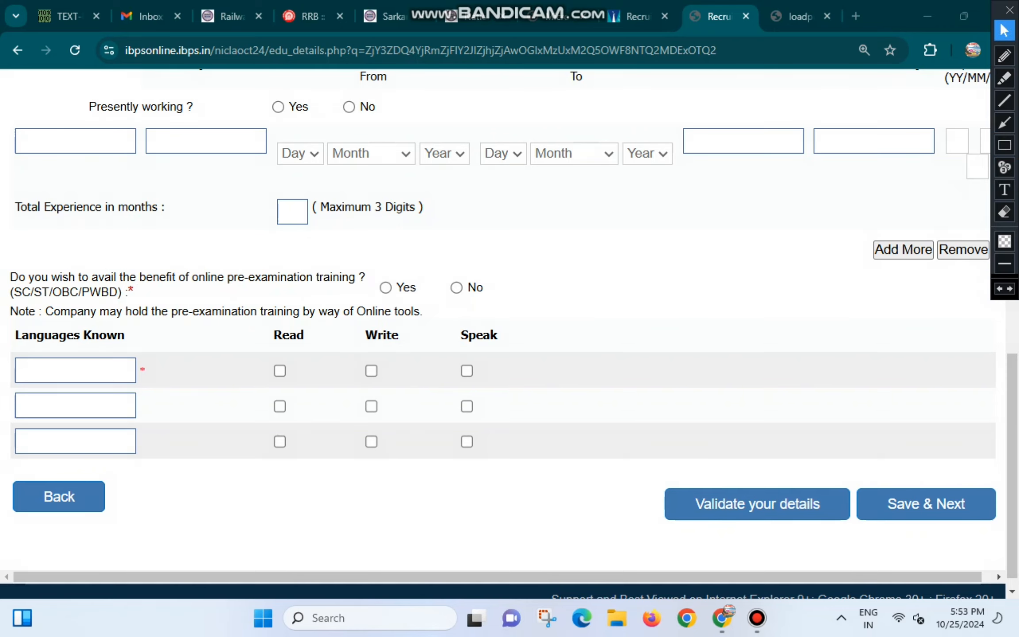
{"action": "left_click", "coordinate": [386, 288]}
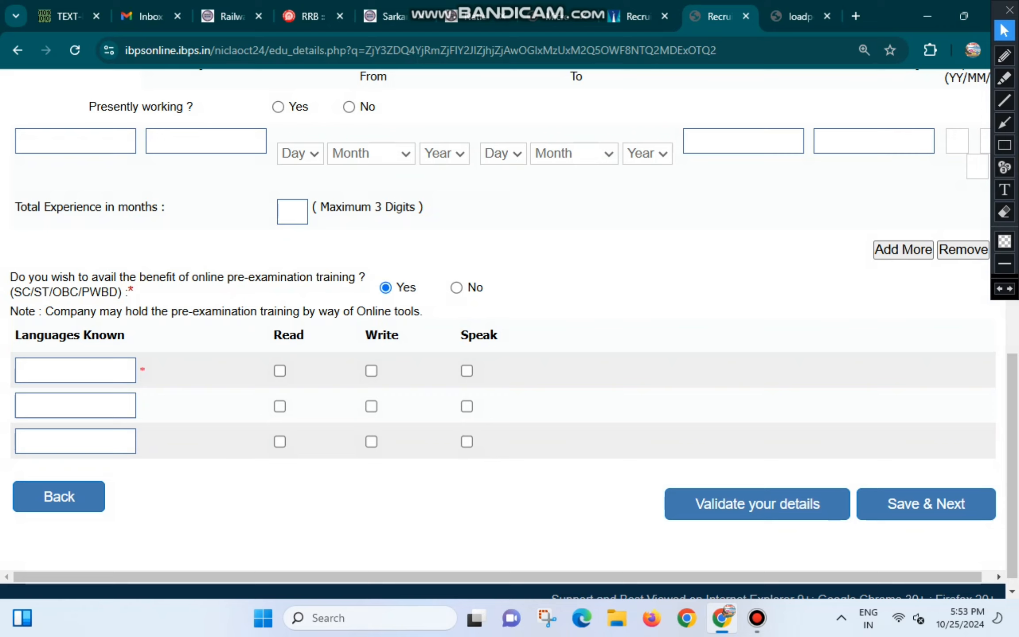
Step: Draw a red arrow to the first Languages Known field, and enter HINDI with Read, Write and Speak selected
{"action": "left_click", "coordinate": [1004, 123]}
{"action": "left_click_drag", "start_coordinate": [173, 324], "coordinate": [106, 359]}
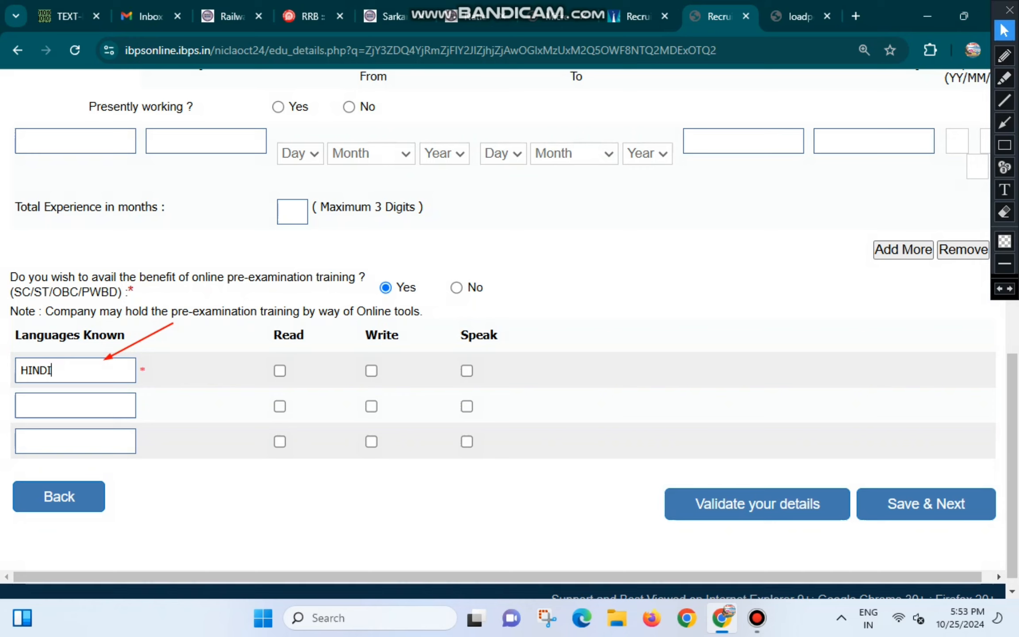
{"action": "left_click", "coordinate": [280, 370]}
{"action": "left_click", "coordinate": [371, 370]}
{"action": "left_click", "coordinate": [467, 371]}
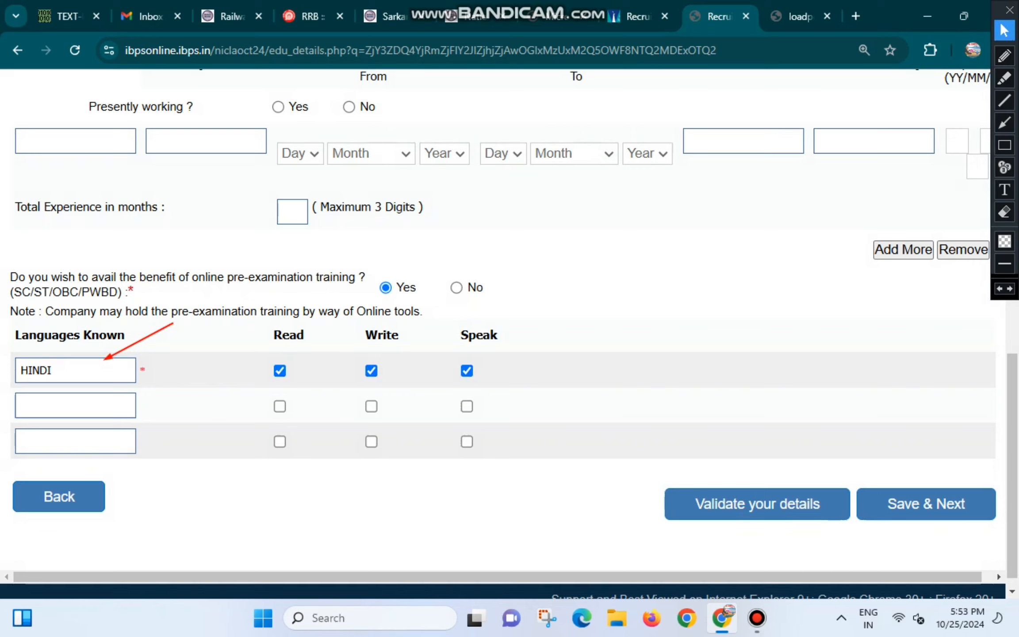
Step: Add ENGLISH as the second known language with Read and Write selected
{"action": "left_click", "coordinate": [53, 406]}
{"action": "type", "text": "ENGLISH"}
{"action": "left_click", "coordinate": [280, 406]}
{"action": "left_click", "coordinate": [372, 406]}
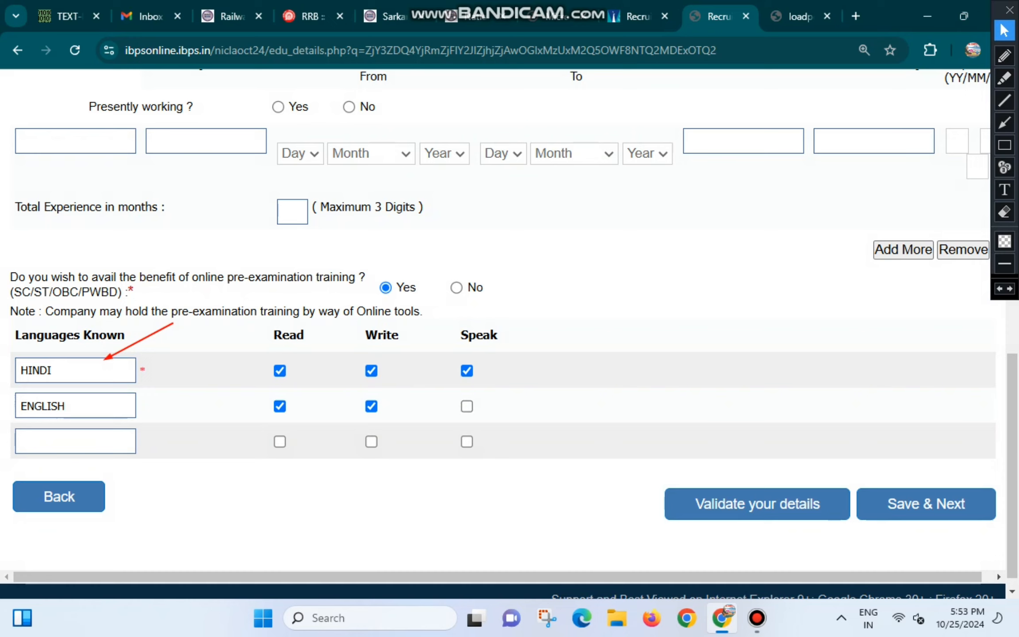
Step: Validate the qualification and language details, and save them to continue to the registration preview
{"action": "left_click", "coordinate": [757, 504]}
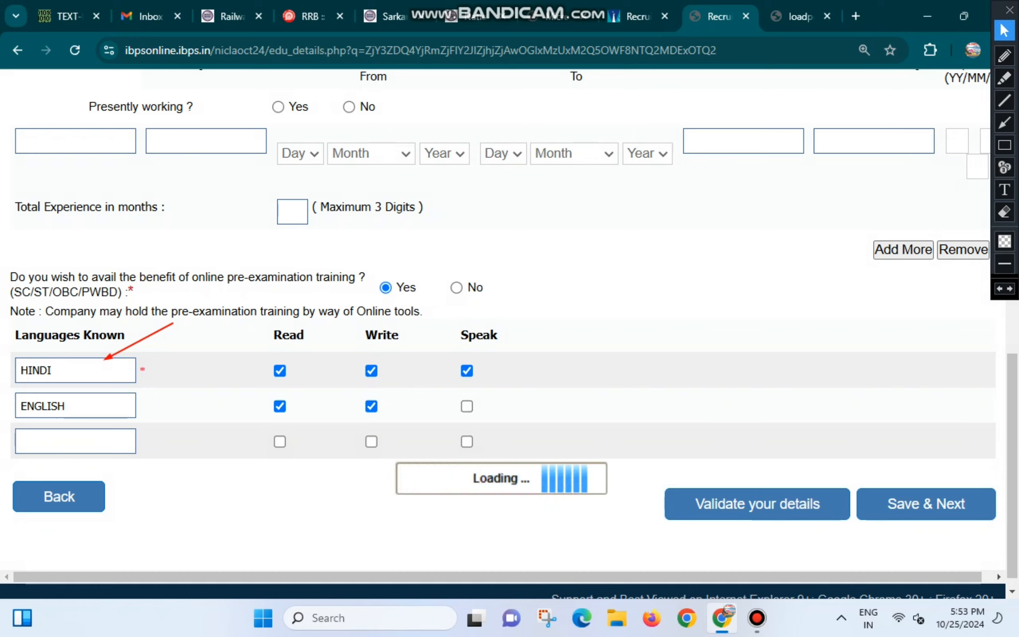
{"action": "key", "text": "Return"}
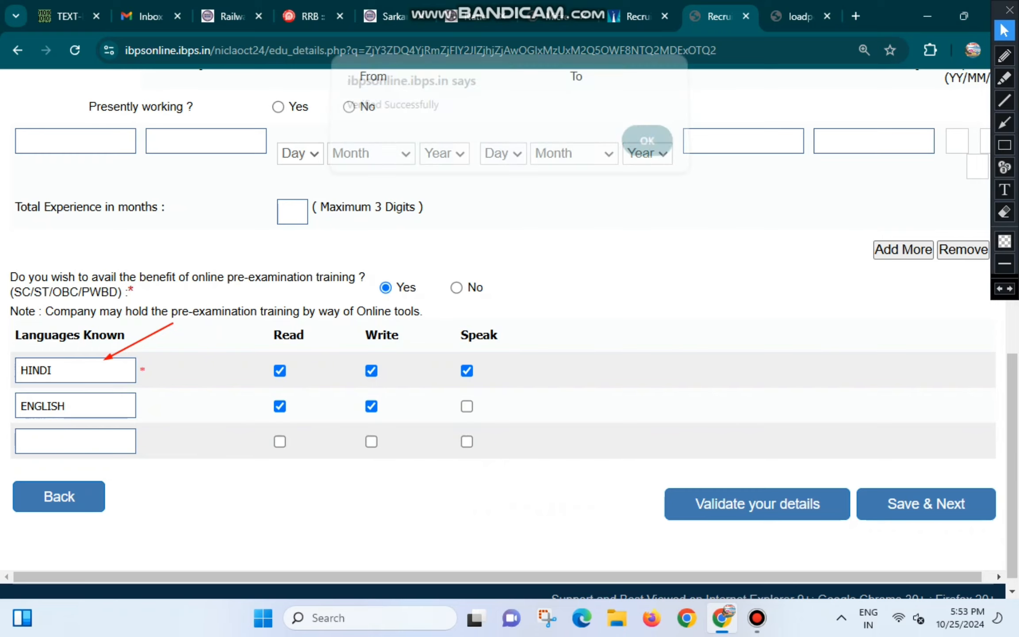
{"action": "left_click", "coordinate": [926, 503]}
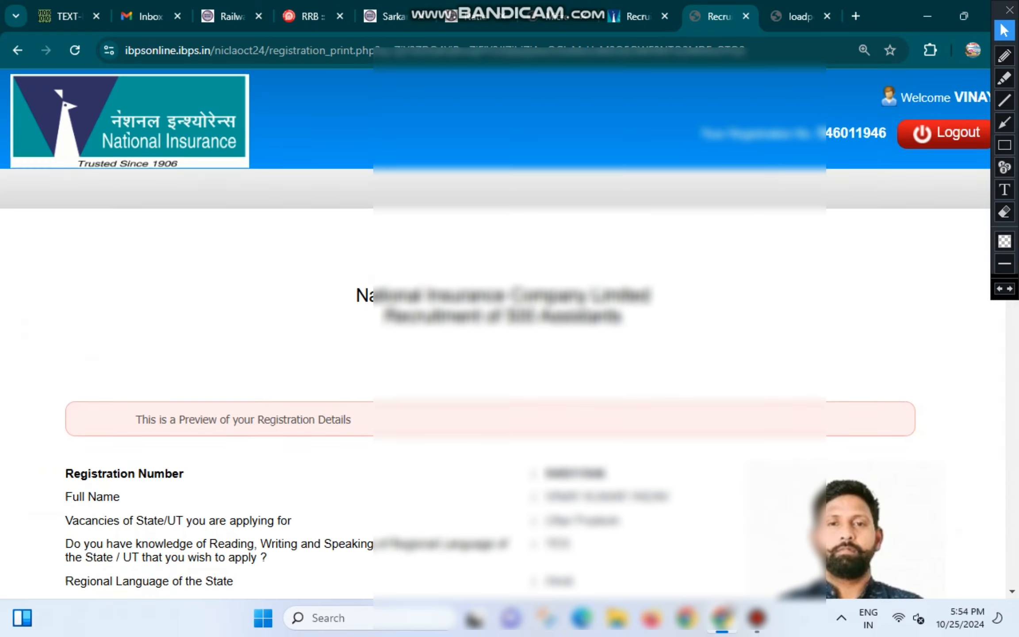
Step: Review the registration preview, agree to the declaration, and complete and confirm the registration
{"action": "scroll", "coordinate": [496, 336], "scroll_direction": "down", "scroll_amount": 15}
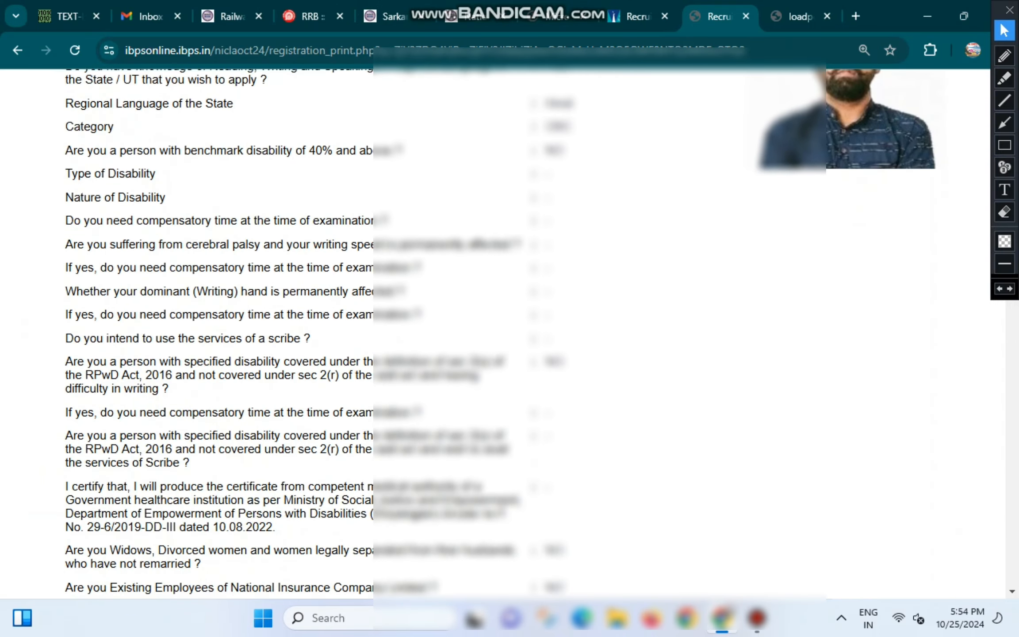
{"action": "scroll", "coordinate": [496, 337], "scroll_direction": "down", "scroll_amount": 20}
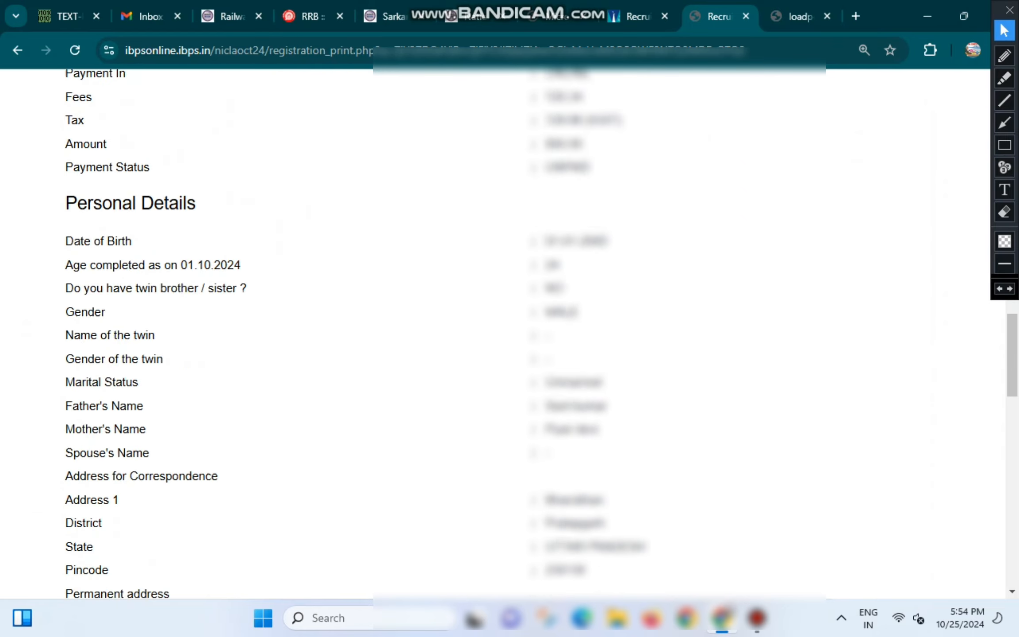
{"action": "scroll", "coordinate": [496, 337], "scroll_direction": "down", "scroll_amount": 5}
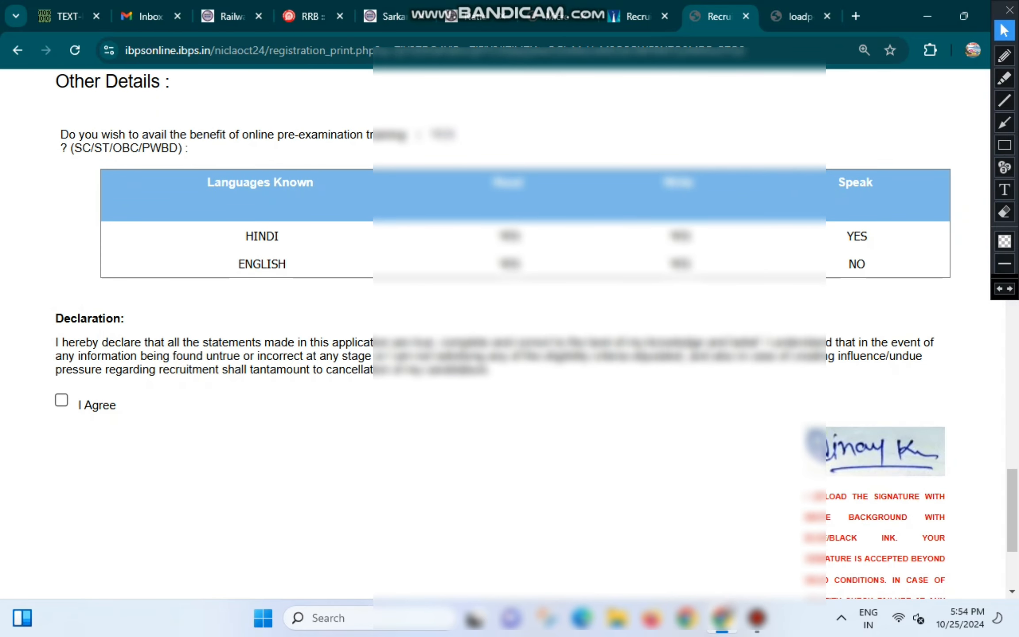
{"action": "left_click", "coordinate": [62, 400]}
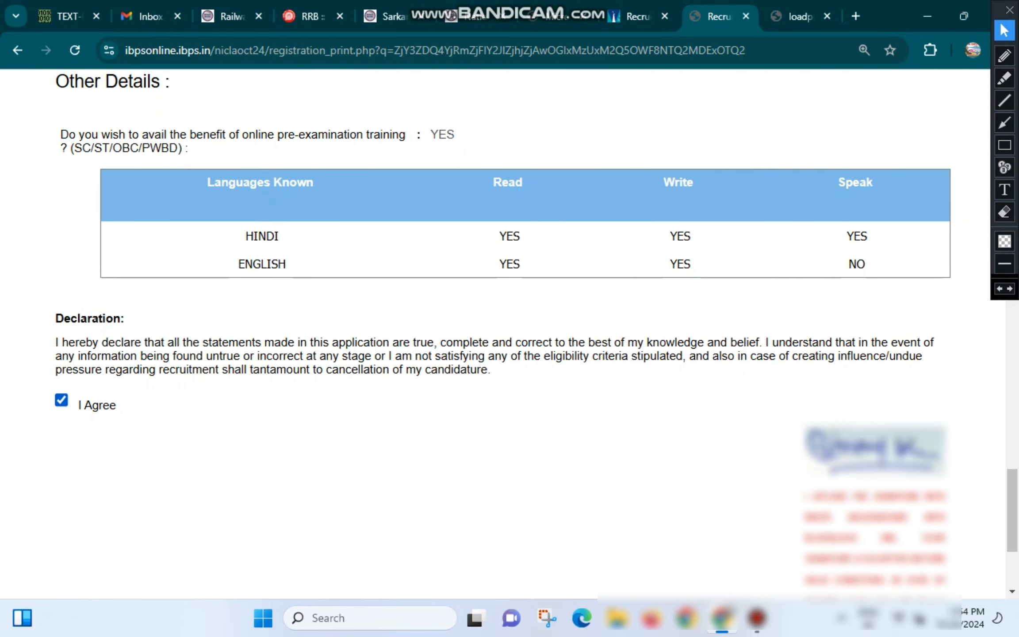
{"action": "scroll", "coordinate": [496, 336], "scroll_direction": "down", "scroll_amount": 4}
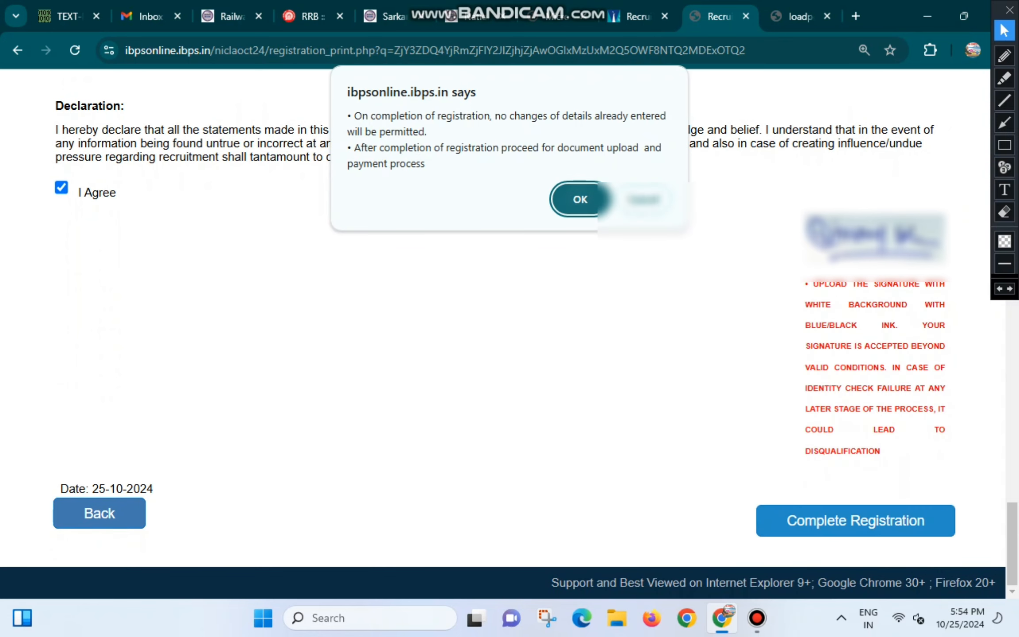
{"action": "key", "text": "Return"}
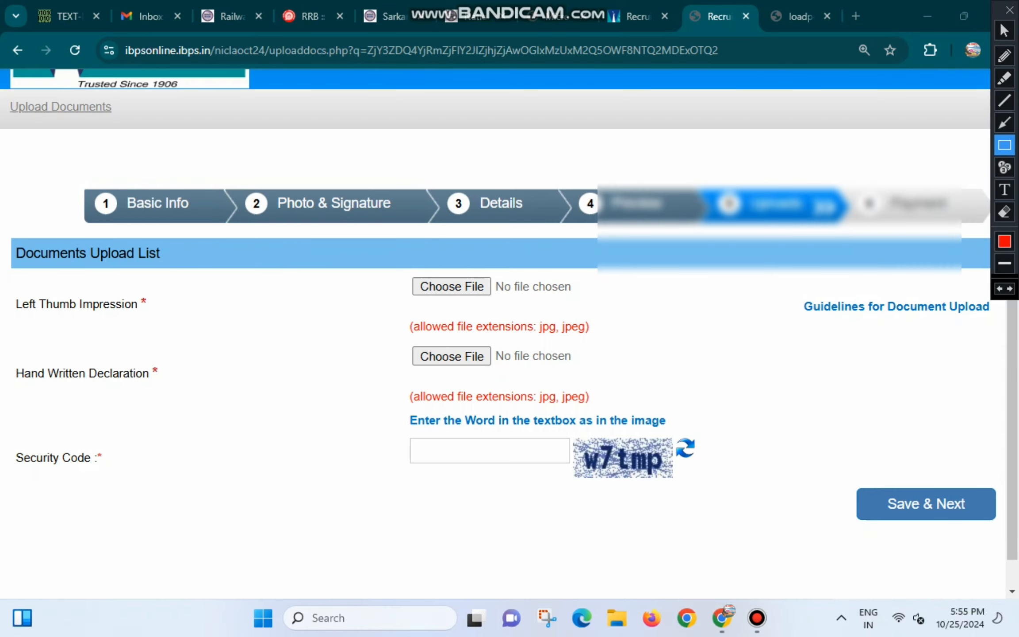
Step: Outline the Left Thumb Impression and Hand Written Declaration labels in red on the document upload page
{"action": "mouse_move", "coordinate": [2, 289]}
{"action": "left_mouse_down"}
{"action": "mouse_move", "coordinate": [22, 310]}
{"action": "mouse_move", "coordinate": [92, 329]}
{"action": "mouse_move", "coordinate": [152, 329]}
{"action": "left_mouse_up"}
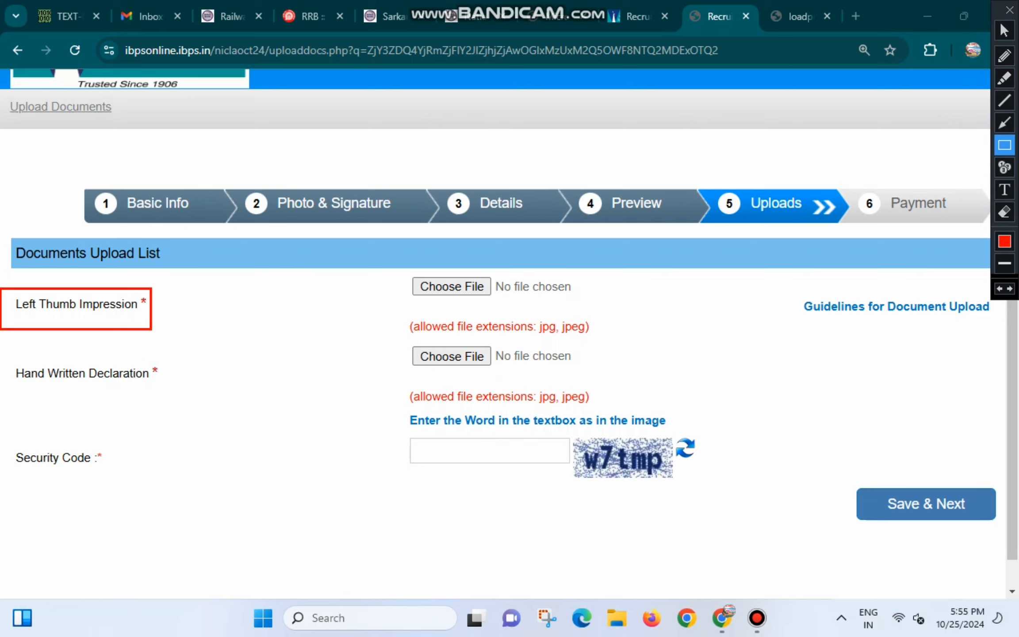
{"action": "mouse_move", "coordinate": [5, 360]}
{"action": "left_mouse_down"}
{"action": "mouse_move", "coordinate": [30, 389]}
{"action": "mouse_move", "coordinate": [170, 395]}
{"action": "left_mouse_up"}
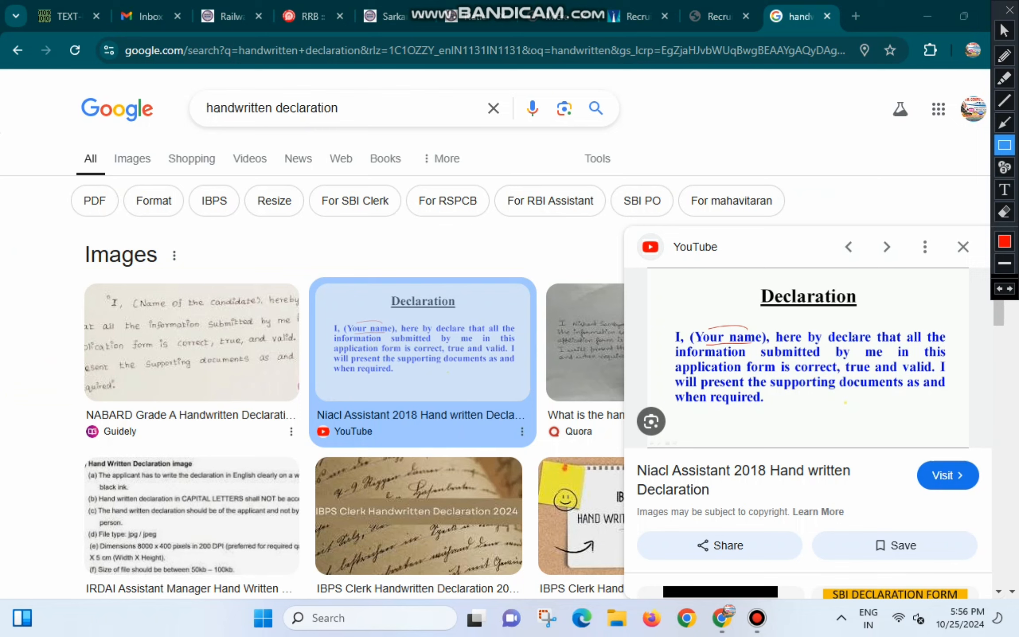
Step: In Google results for "handwritten declaration", outline the sample declaration text and its name placeholder in red, and clear the outlines
{"action": "mouse_move", "coordinate": [660, 320]}
{"action": "left_mouse_down"}
{"action": "mouse_move", "coordinate": [688, 368]}
{"action": "mouse_move", "coordinate": [733, 403]}
{"action": "mouse_move", "coordinate": [850, 417]}
{"action": "mouse_move", "coordinate": [960, 413]}
{"action": "left_mouse_up"}
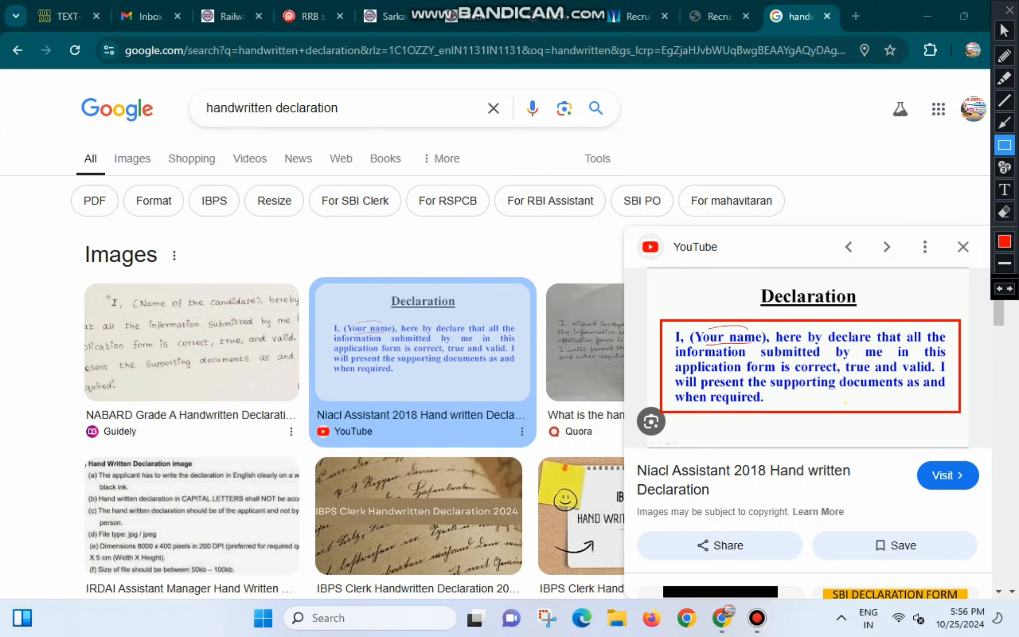
{"action": "mouse_move", "coordinate": [690, 328]}
{"action": "left_mouse_down"}
{"action": "mouse_move", "coordinate": [712, 346]}
{"action": "mouse_move", "coordinate": [768, 346]}
{"action": "left_mouse_up"}
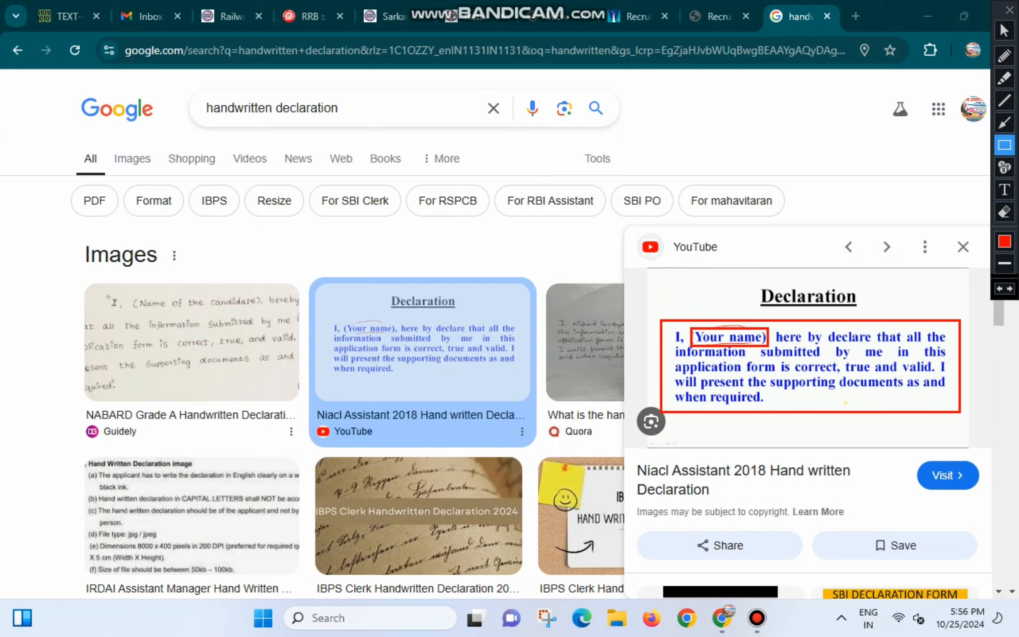
{"action": "key", "text": "Escape"}
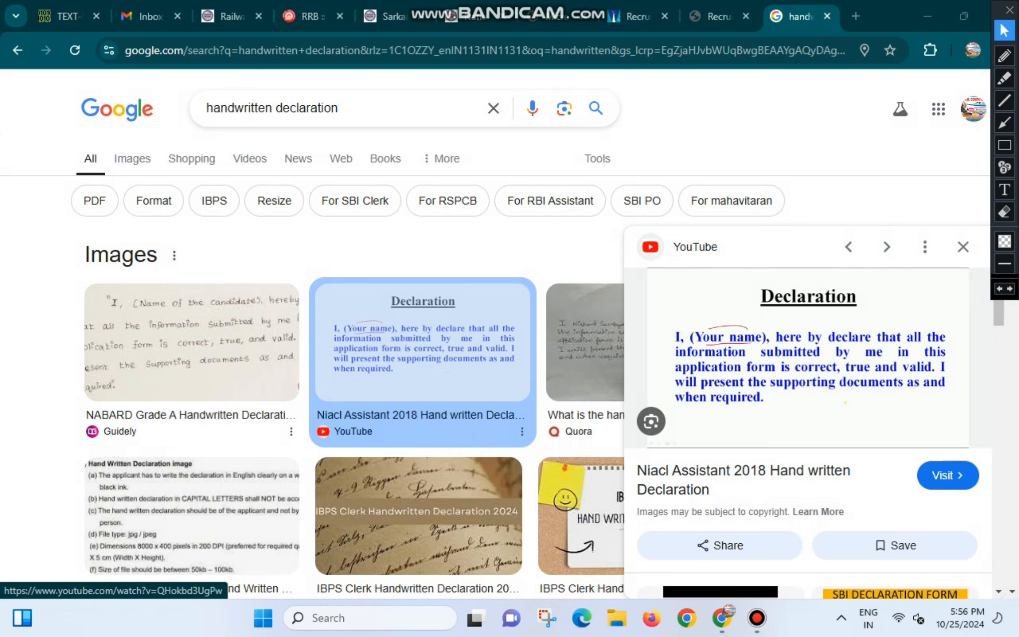
Step: Return to the document upload page, reload it, upload thumbleft.jpg as the Left Thumb Impression, and accept its preview
{"action": "left_click", "coordinate": [718, 16]}
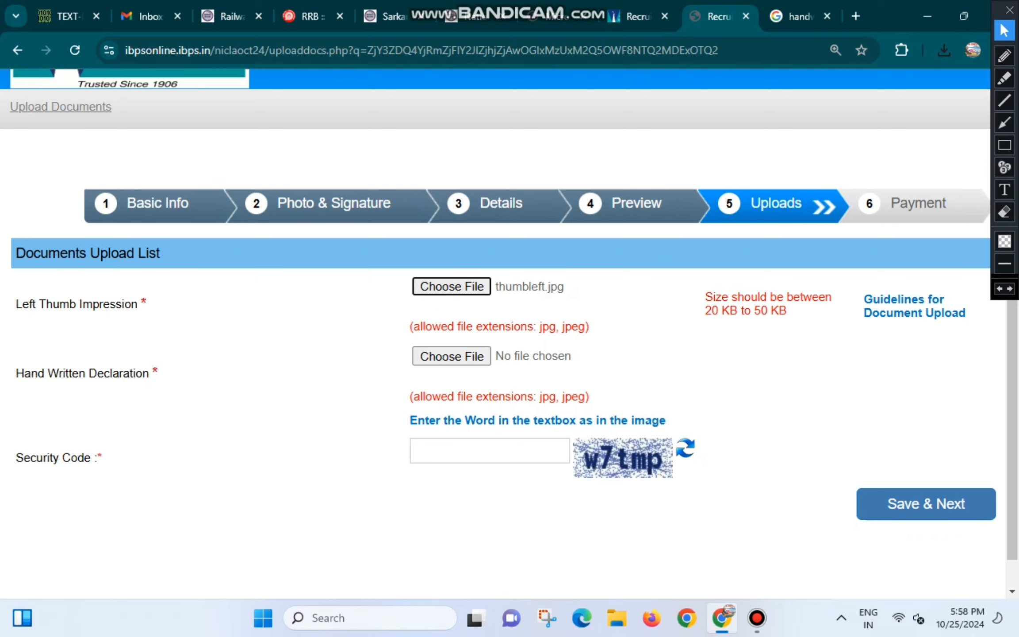
{"action": "left_click", "coordinate": [75, 50]}
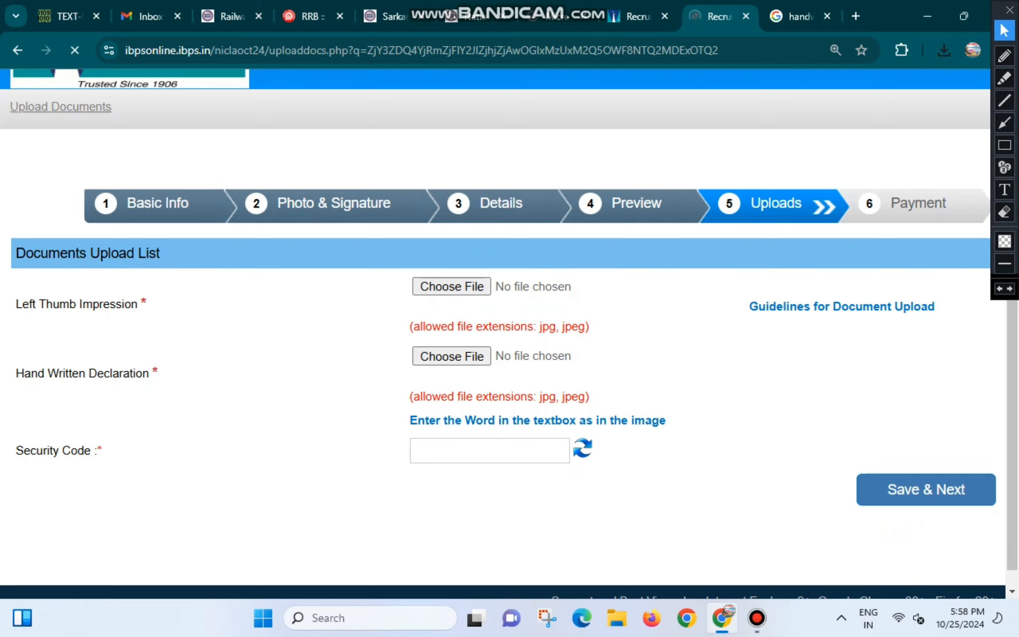
{"action": "left_click", "coordinate": [451, 286]}
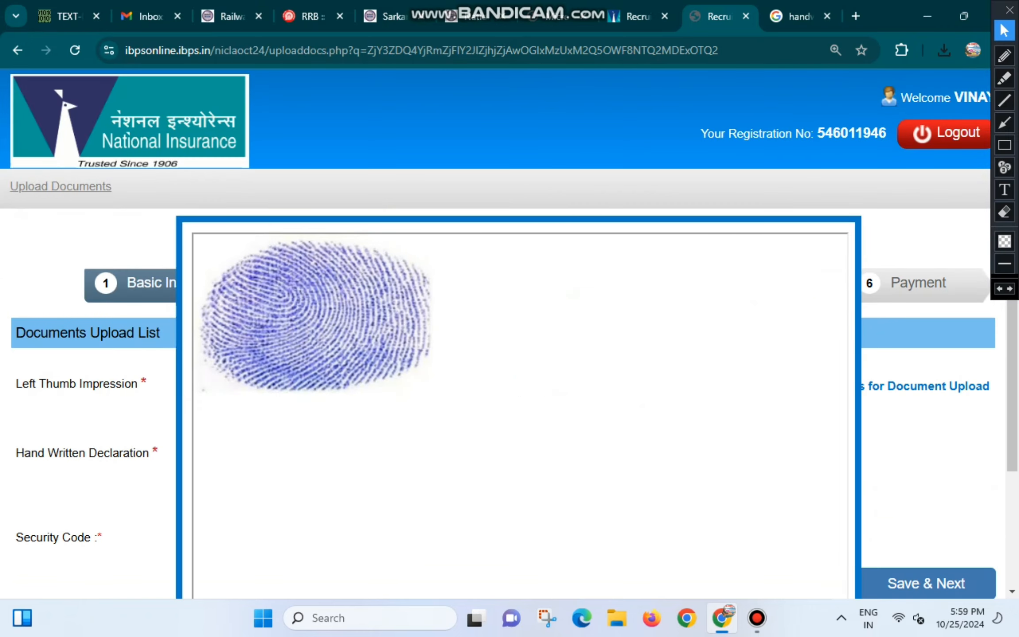
{"action": "scroll", "coordinate": [518, 334], "scroll_direction": "down", "scroll_amount": 3}
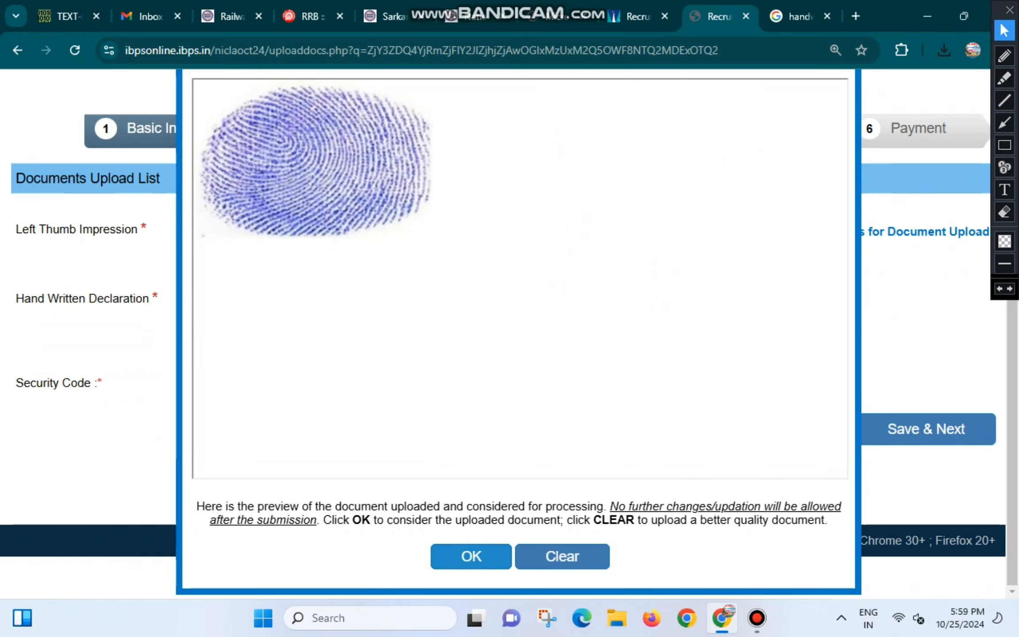
{"action": "left_click", "coordinate": [471, 556]}
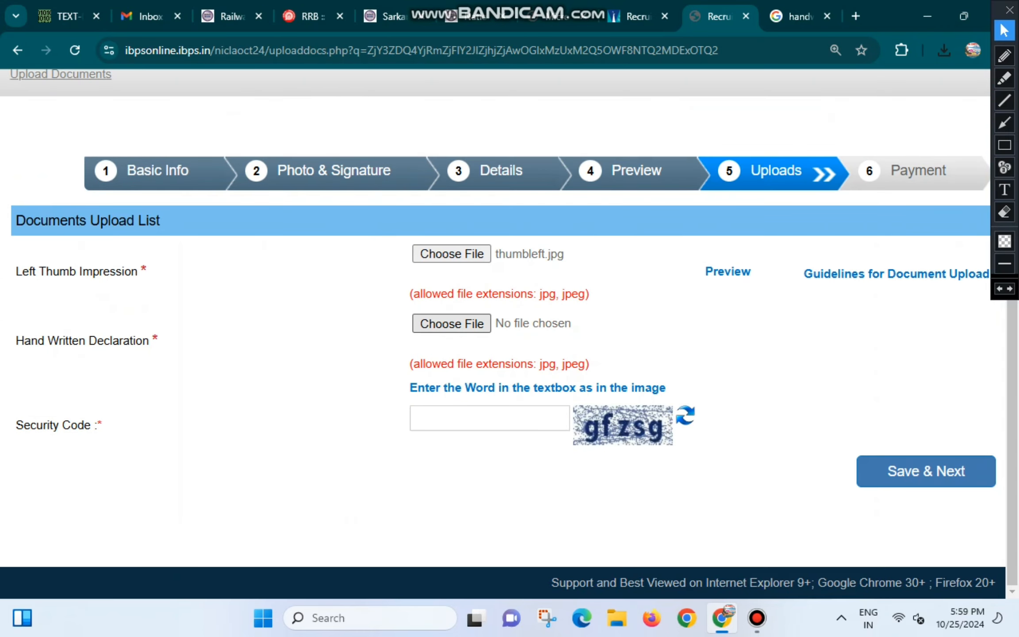
Step: Upload handrittendec.jpg as the Hand Written Declaration, enter the security code, and outline Save & Next in red
{"action": "left_click", "coordinate": [451, 324]}
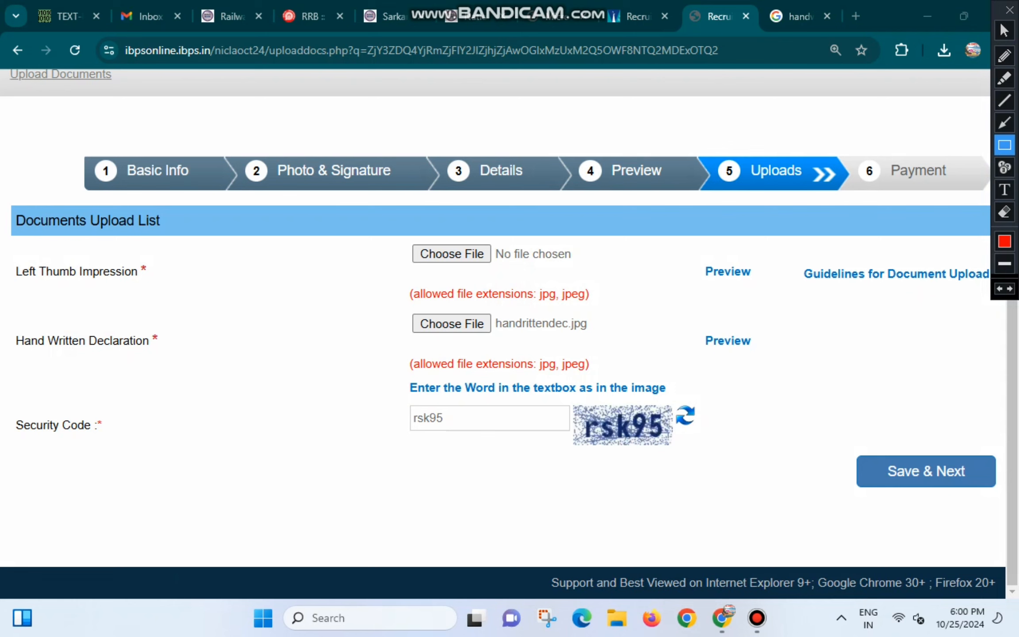
{"action": "mouse_move", "coordinate": [841, 443]}
{"action": "left_mouse_down"}
{"action": "mouse_move", "coordinate": [869, 483]}
{"action": "mouse_move", "coordinate": [985, 503]}
{"action": "left_mouse_up"}
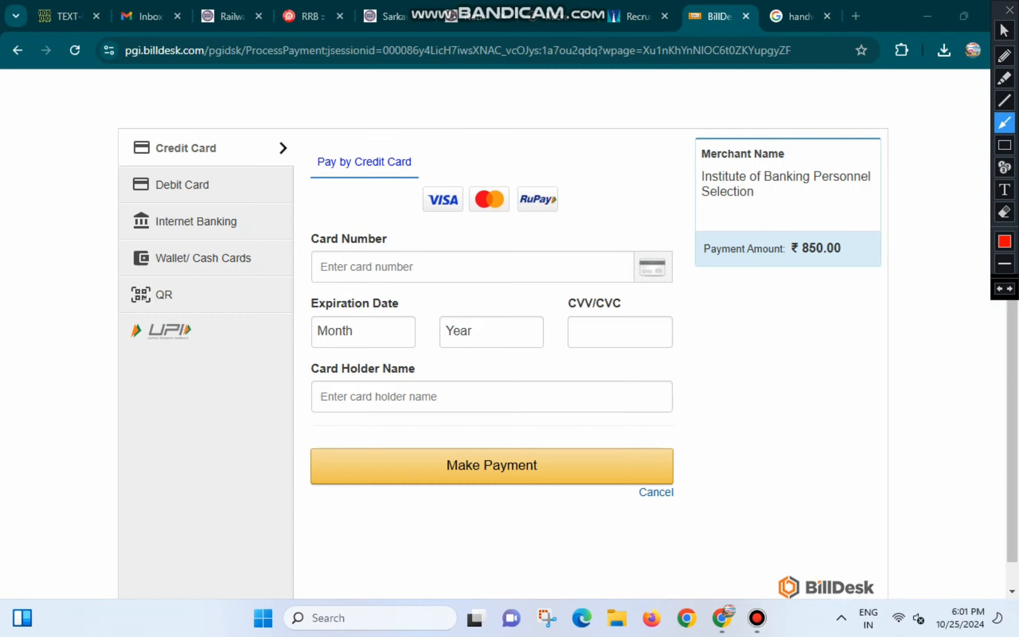
Step: Draw a red arrow to the QR payment option, choose QR with BHIM UPI, and proceed with the application fee payment
{"action": "left_click_drag", "start_coordinate": [295, 293], "coordinate": [196, 293]}
{"action": "left_click", "coordinate": [1005, 30]}
{"action": "left_click", "coordinate": [164, 295]}
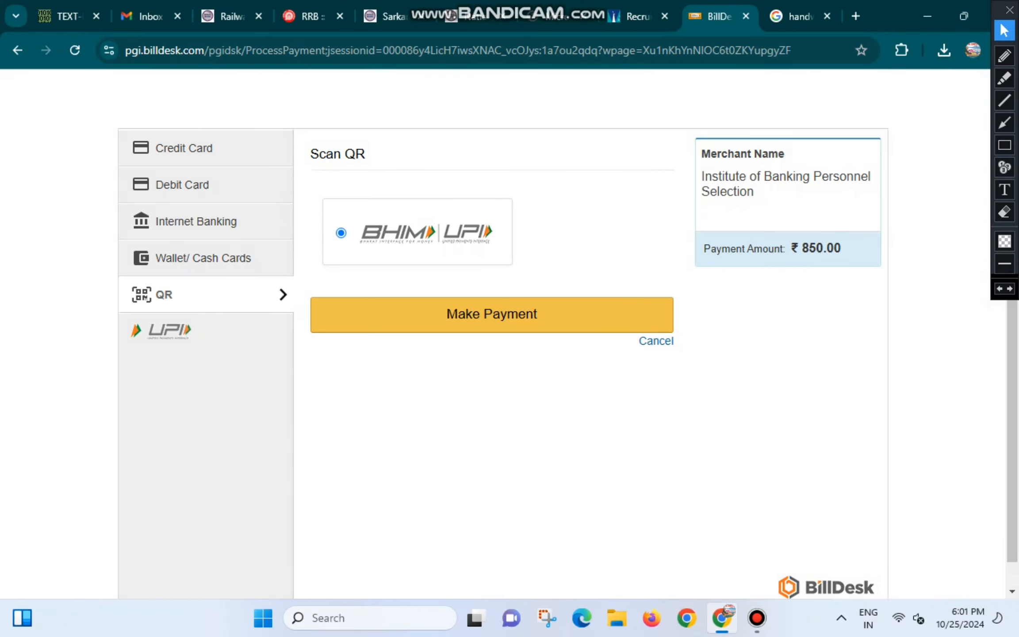
{"action": "left_click", "coordinate": [491, 316]}
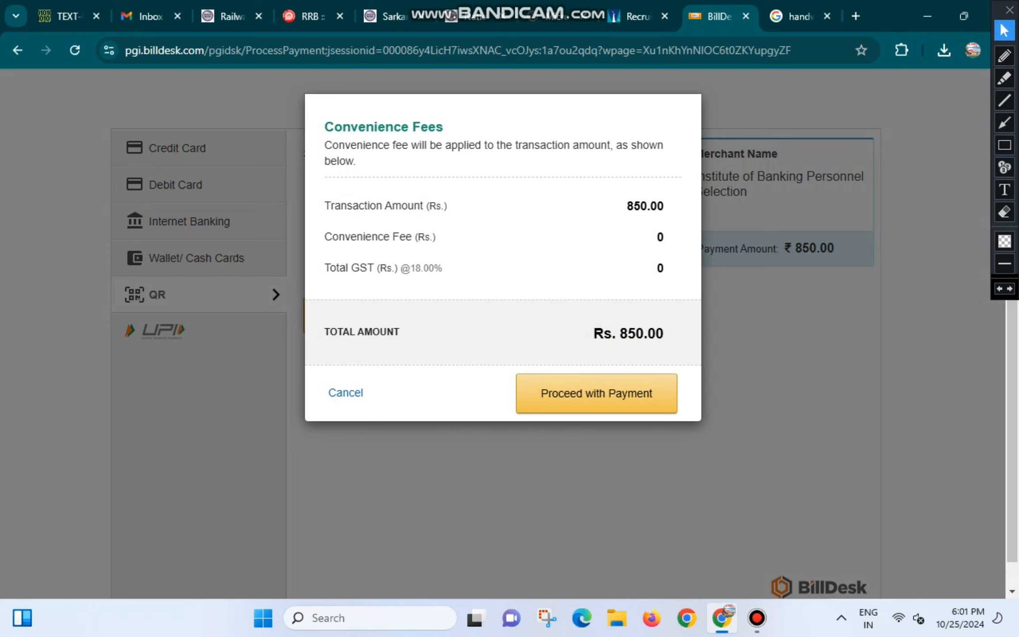
{"action": "key", "text": "Return"}
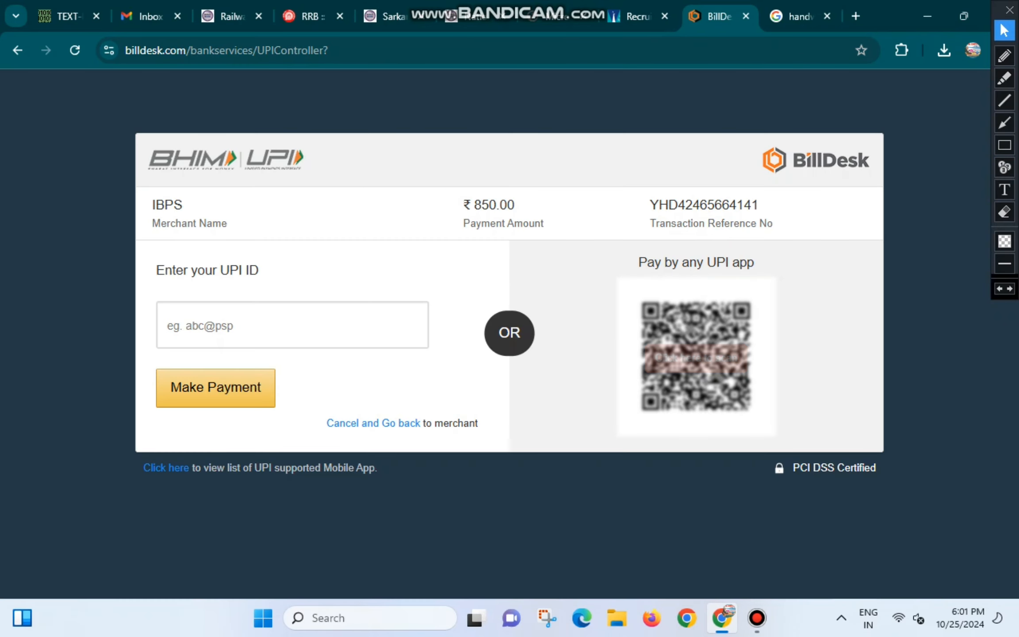